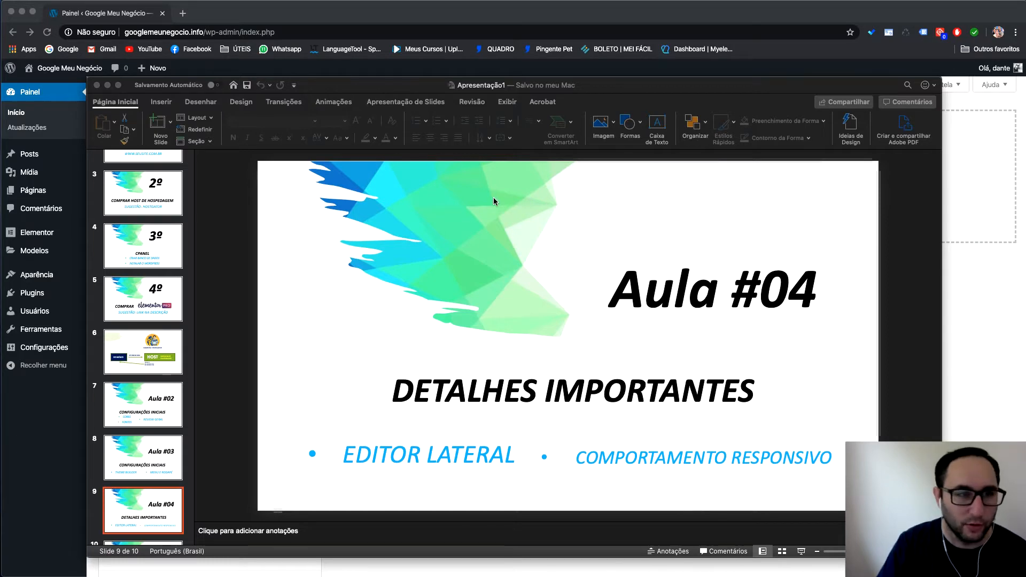
# Switch to the WordPress admin in the browser and open the HOME page for editing with Elementor.
pyautogui.click(336, 20)
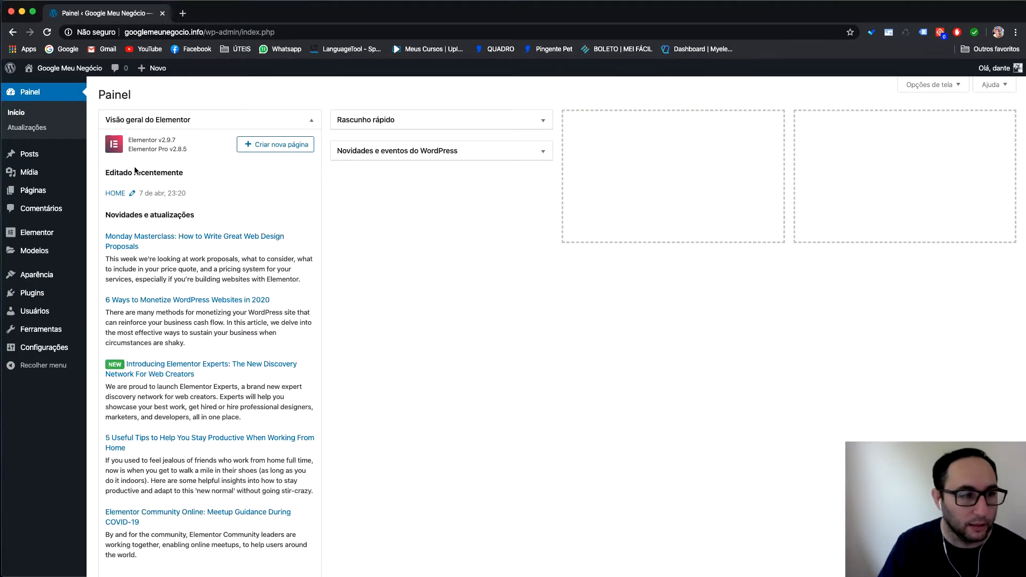
pyautogui.click(45, 191)
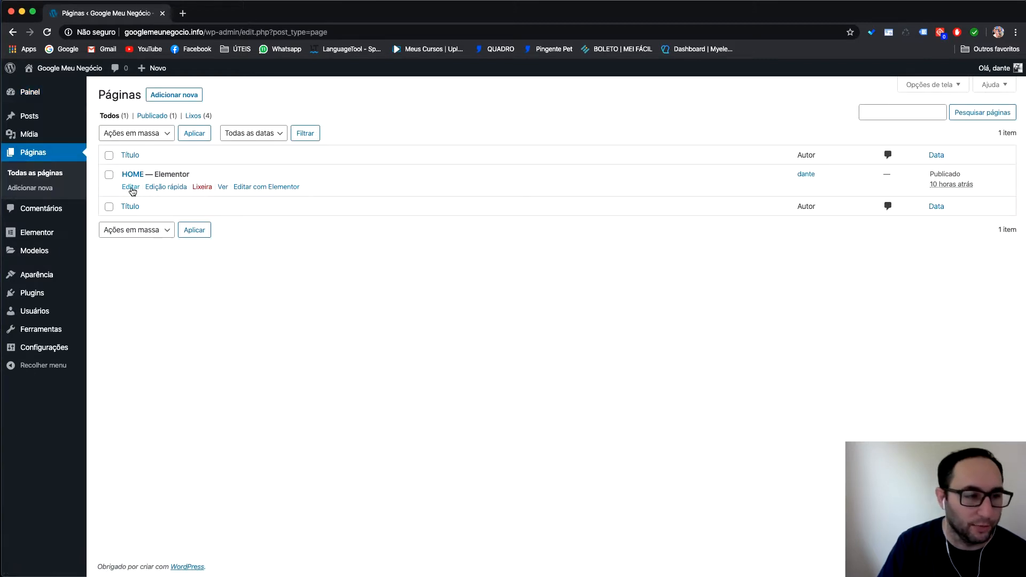
pyautogui.click(267, 187)
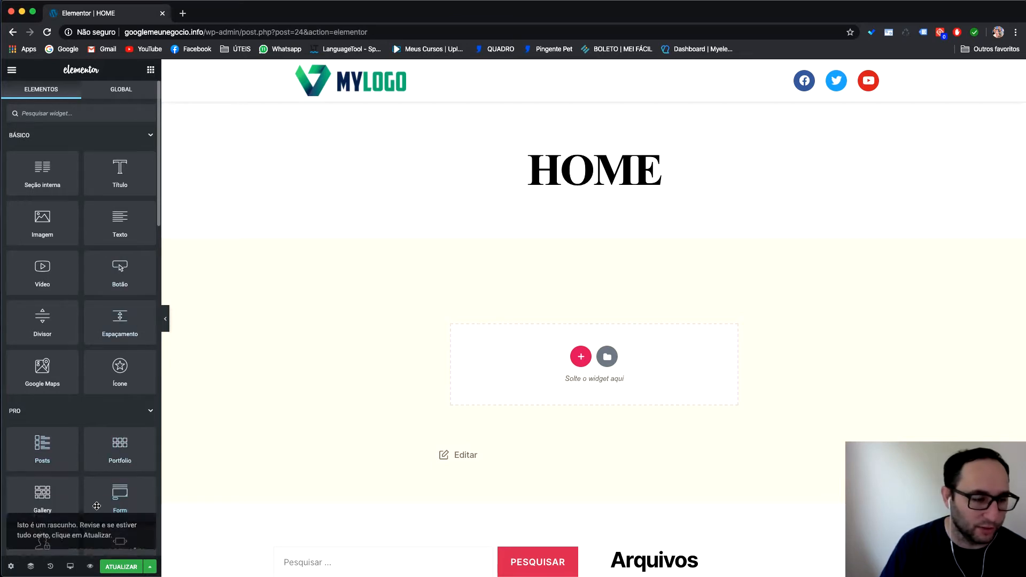
# Collapse the widget categories so that only the Básico group is expanded.
pyautogui.click(117, 145)
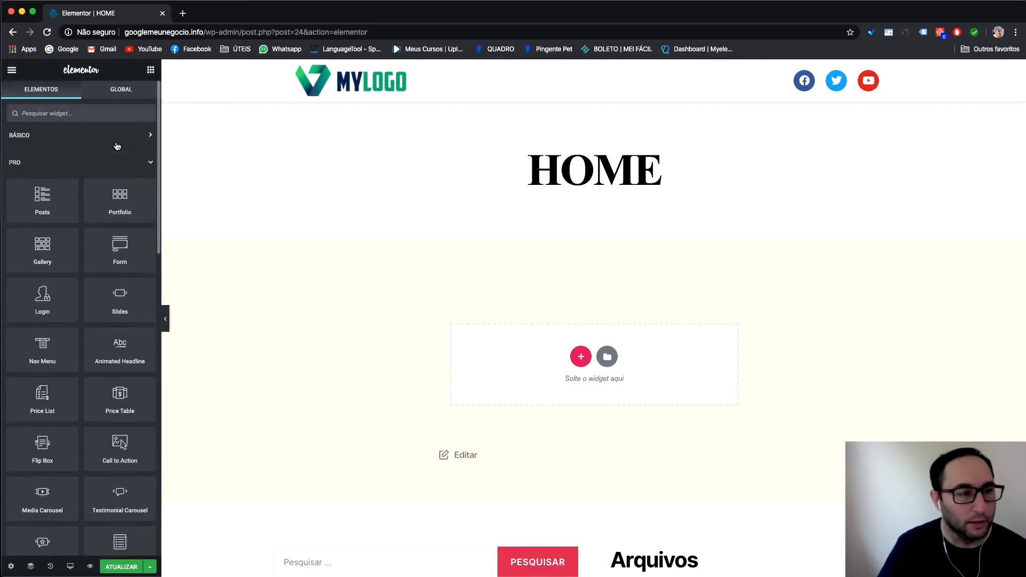
pyautogui.click(110, 163)
pyautogui.click(110, 191)
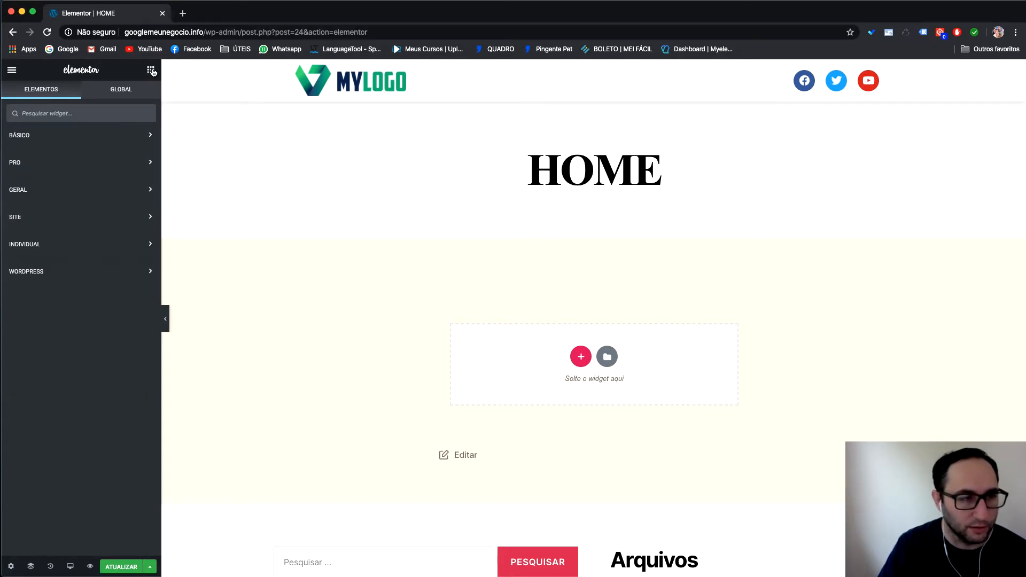
pyautogui.click(24, 140)
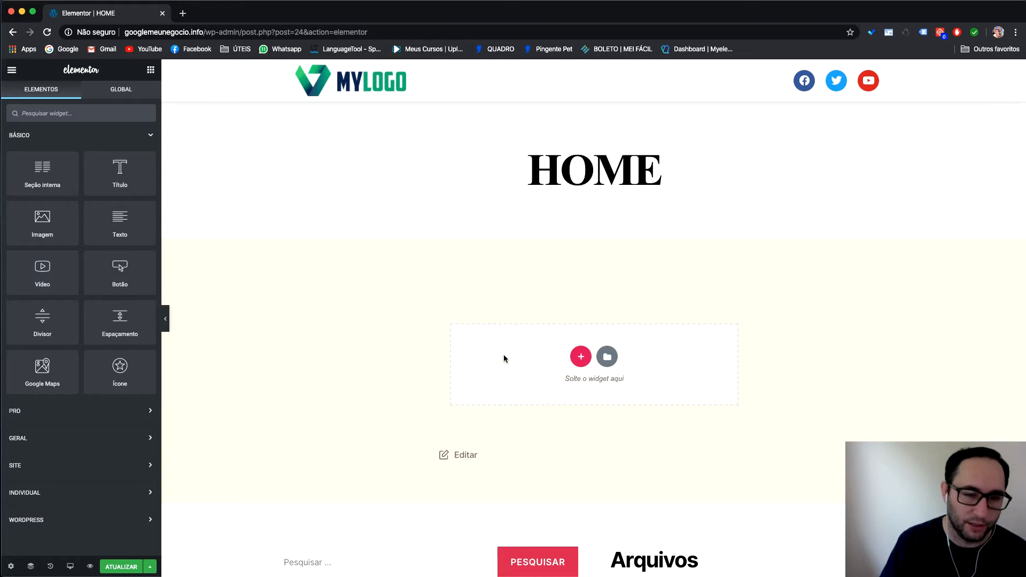
# Add a new section with a structure of two equal columns to the page.
pyautogui.click(581, 357)
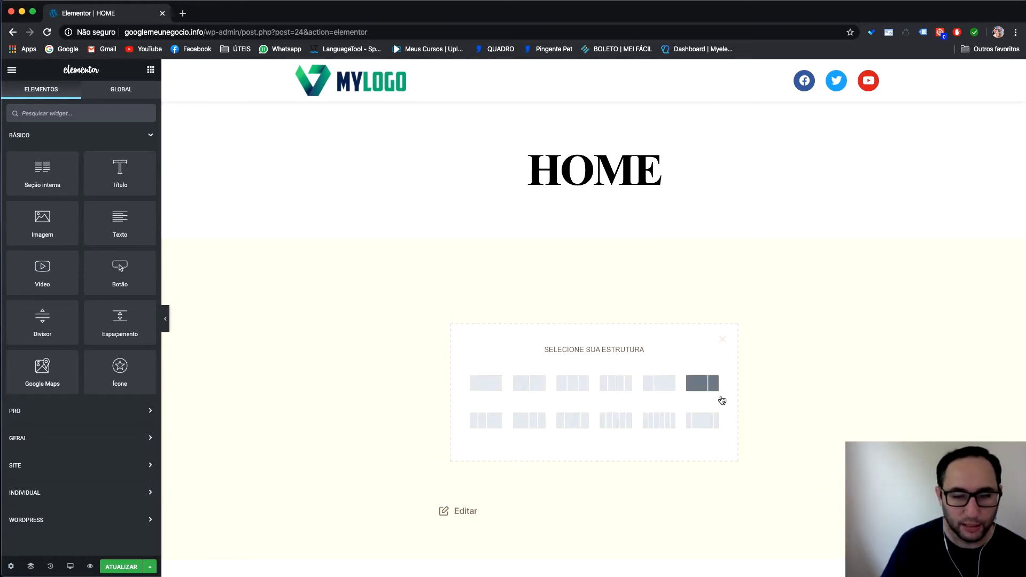
pyautogui.click(525, 390)
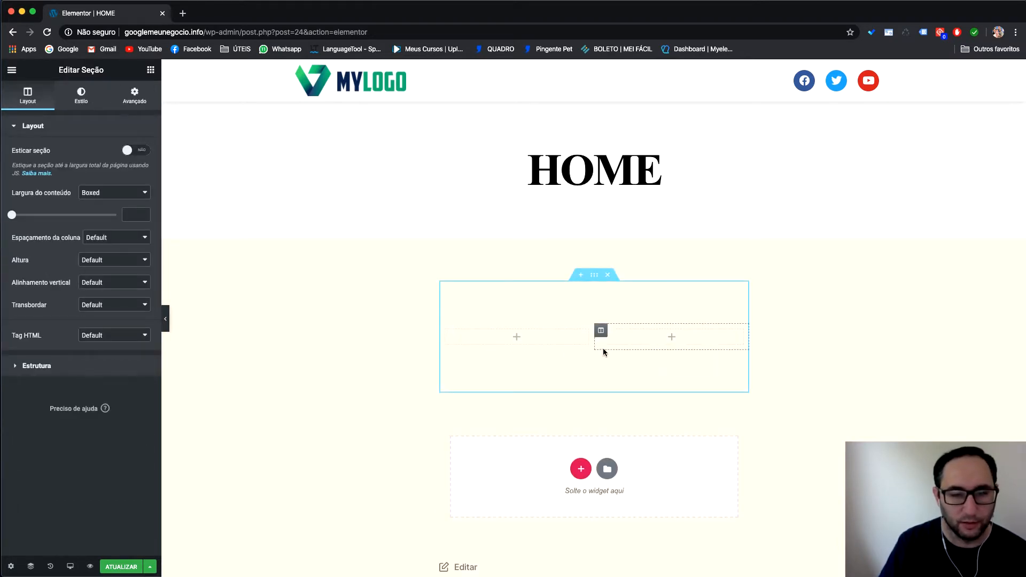
# Set the page layout to Elementor largura total in the page settings.
pyautogui.click(10, 568)
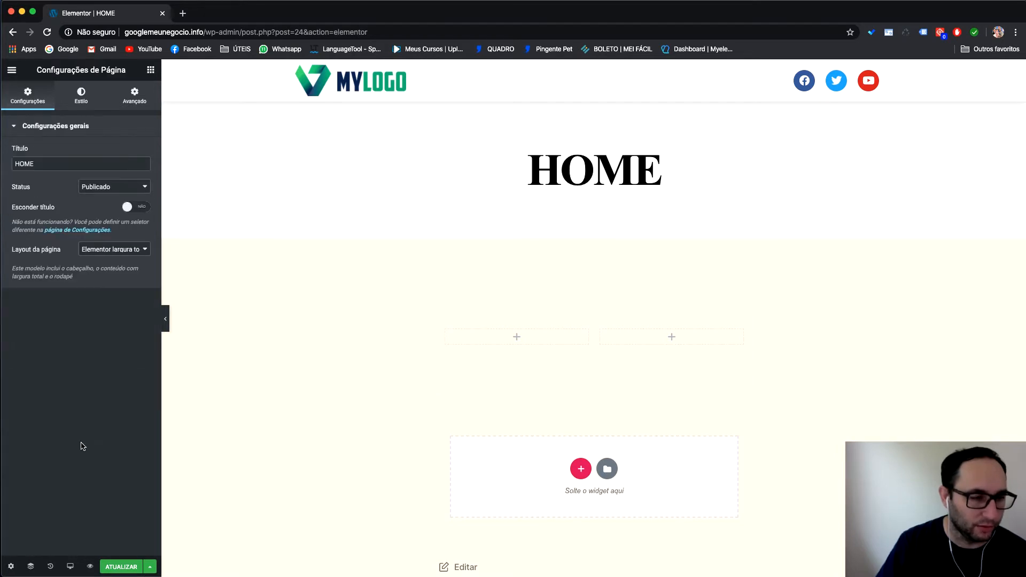
pyautogui.click(114, 249)
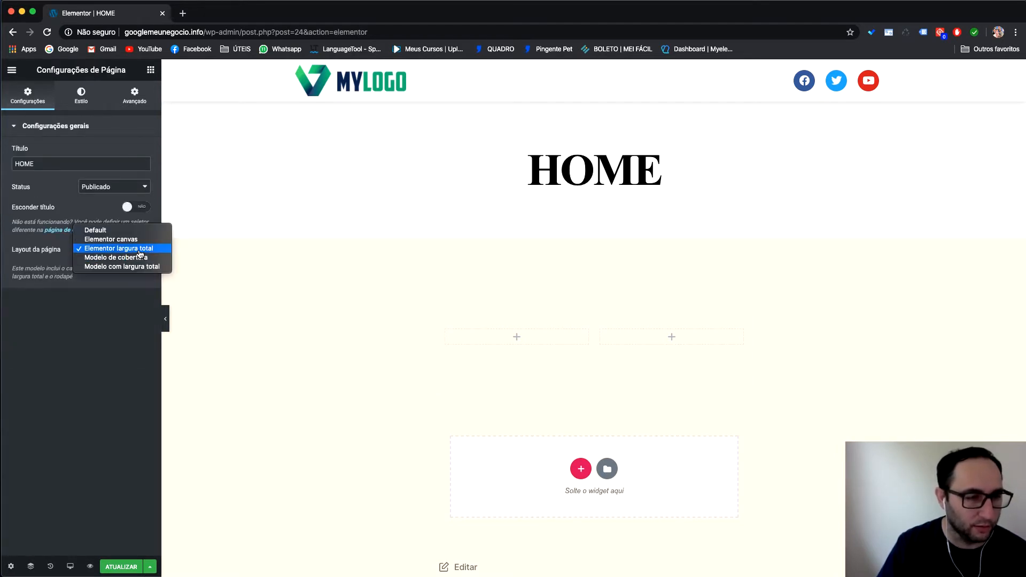
pyautogui.click(114, 248)
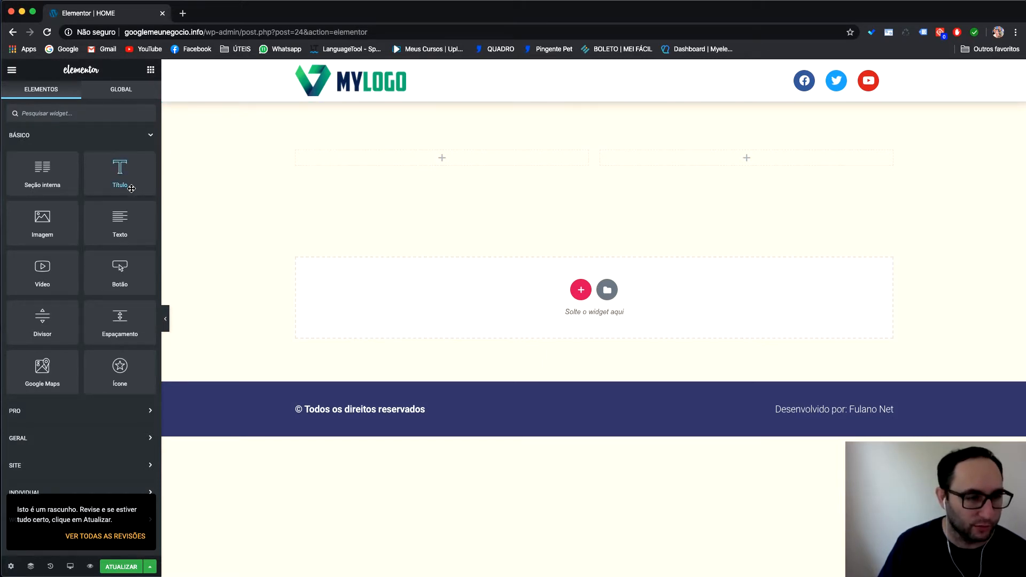
# Place a Título widget in the section's first column and replace its placeholder text with "Seja bem vindo!".
pyautogui.moveTo(129, 182); pyautogui.dragTo(379, 162)
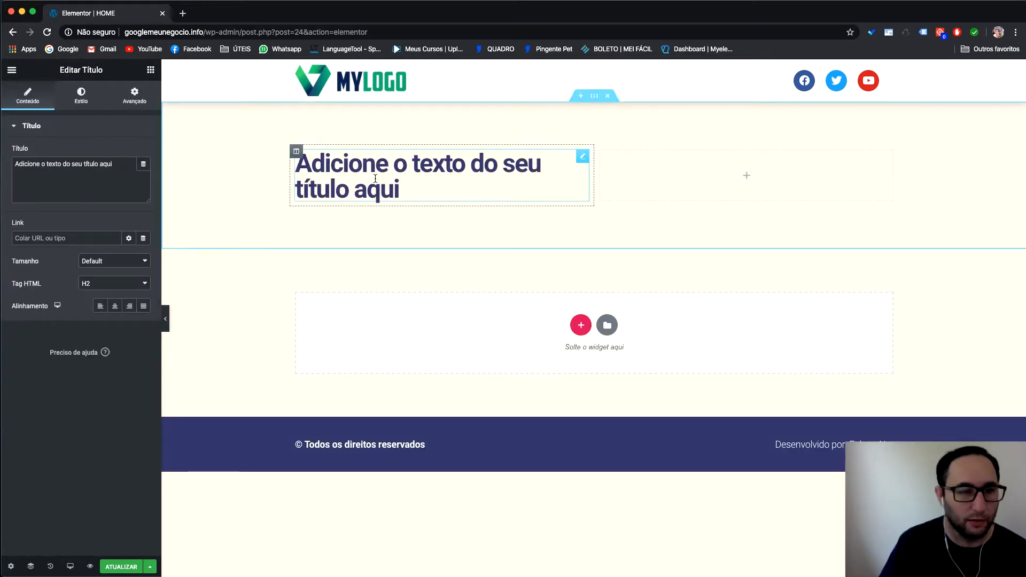
pyautogui.press('BackSpace')
pyautogui.press('BackSpace')
pyautogui.press('BackSpace')
pyautogui.press('BackSpace')
pyautogui.press('BackSpace')
pyautogui.press('BackSpace')
pyautogui.press('BackSpace')
pyautogui.press('BackSpace')
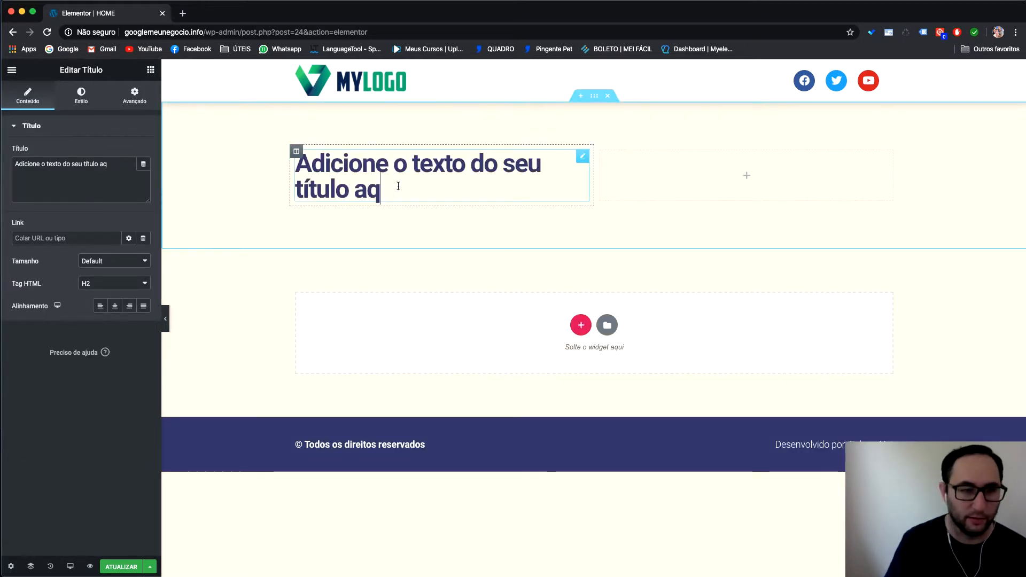
pyautogui.press('BackSpace')
pyautogui.press('BackSpace')
pyautogui.press('BackSpace')
pyautogui.press('BackSpace')
pyautogui.press('BackSpace')
pyautogui.press('BackSpace')
pyautogui.press('BackSpace')
pyautogui.press('BackSpace')
pyautogui.press('BackSpace')
pyautogui.press('BackSpace')
pyautogui.press('BackSpace')
pyautogui.press('BackSpace')
pyautogui.press('BackSpace')
pyautogui.press('BackSpace')
pyautogui.press('BackSpace')
pyautogui.press('BackSpace')
pyautogui.press('BackSpace')
pyautogui.press('BackSpace')
pyautogui.press('BackSpace')
pyautogui.press('BackSpace')
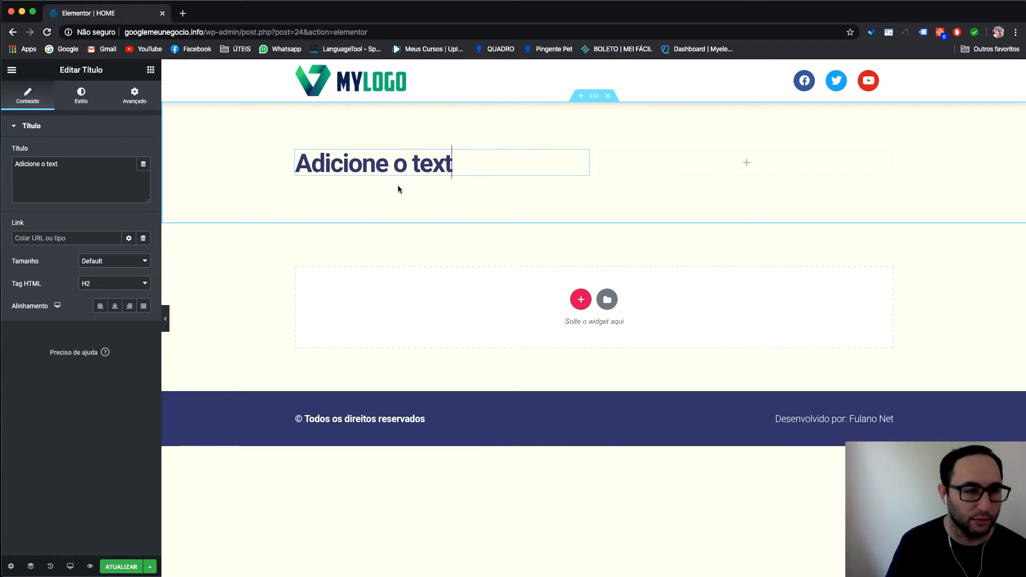
pyautogui.press('BackSpace')
pyautogui.press('BackSpace')
pyautogui.press('BackSpace')
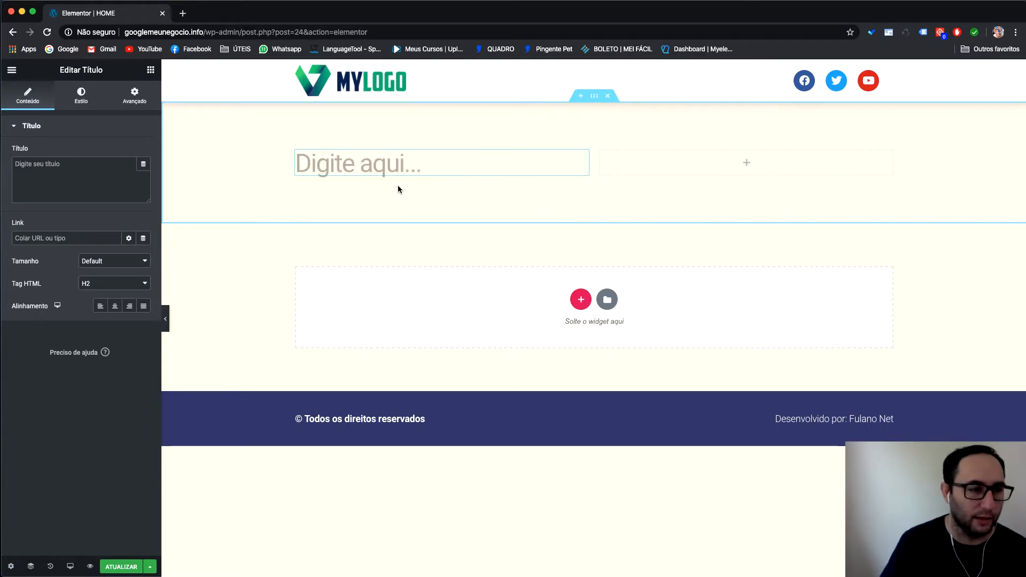
pyautogui.click(79, 186)
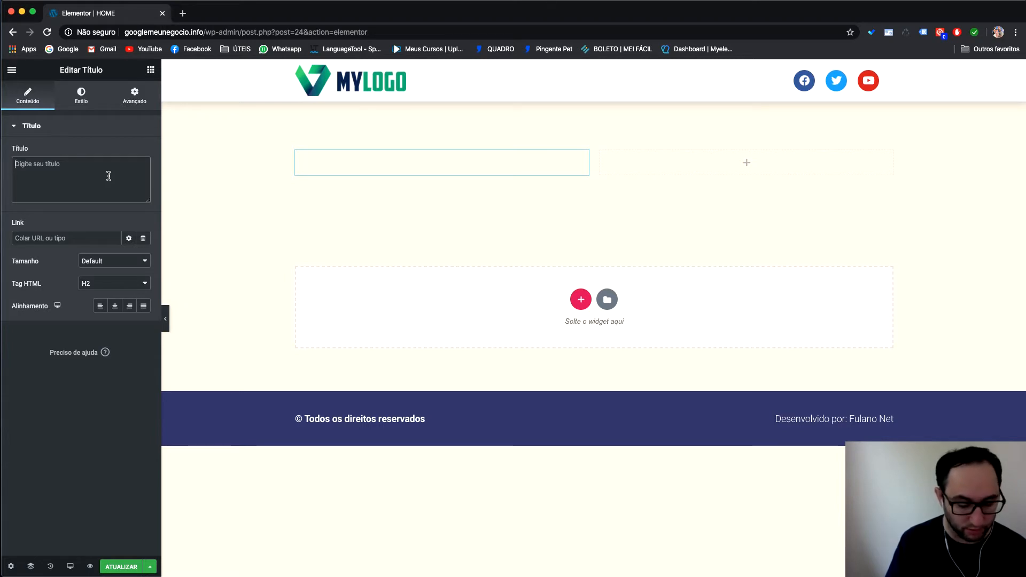
pyautogui.write('Seja bem vindo!')
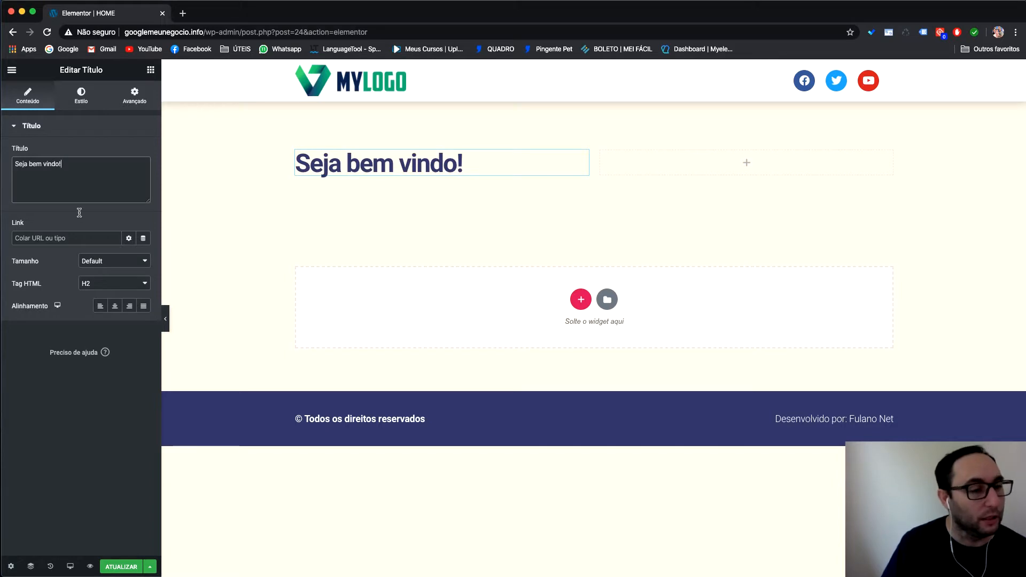
pyautogui.click(66, 239)
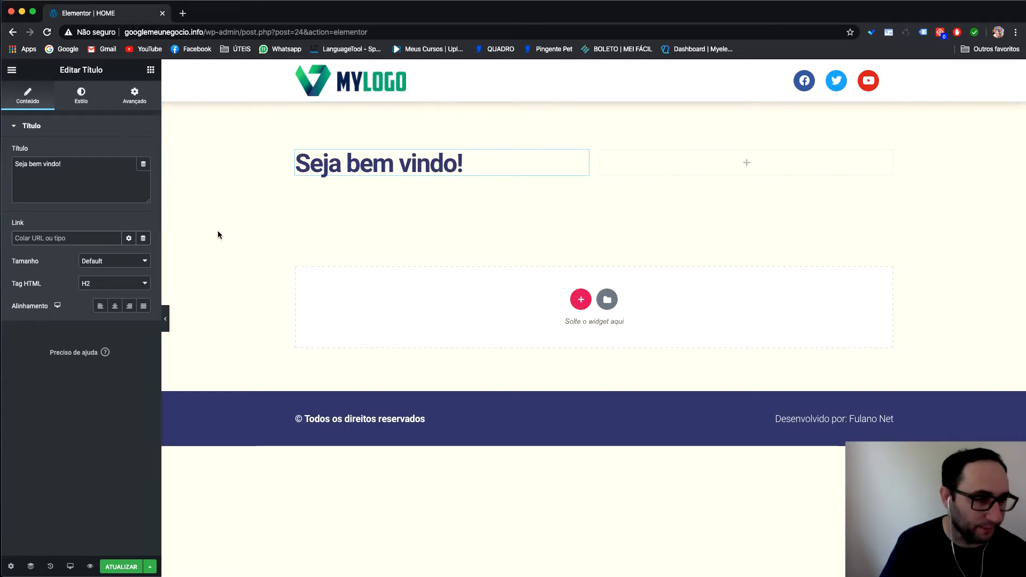
pyautogui.click(112, 263)
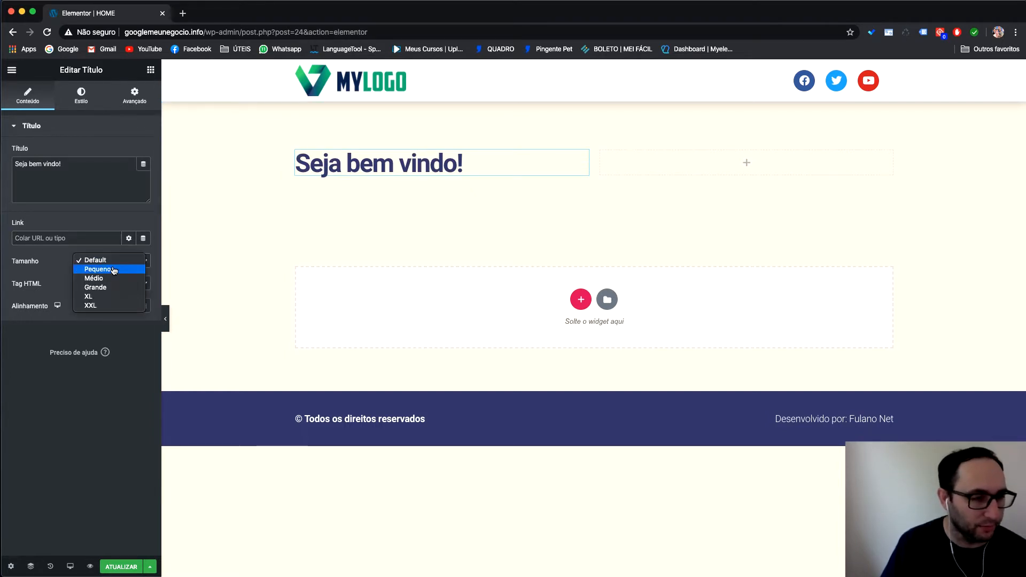
pyautogui.click(59, 275)
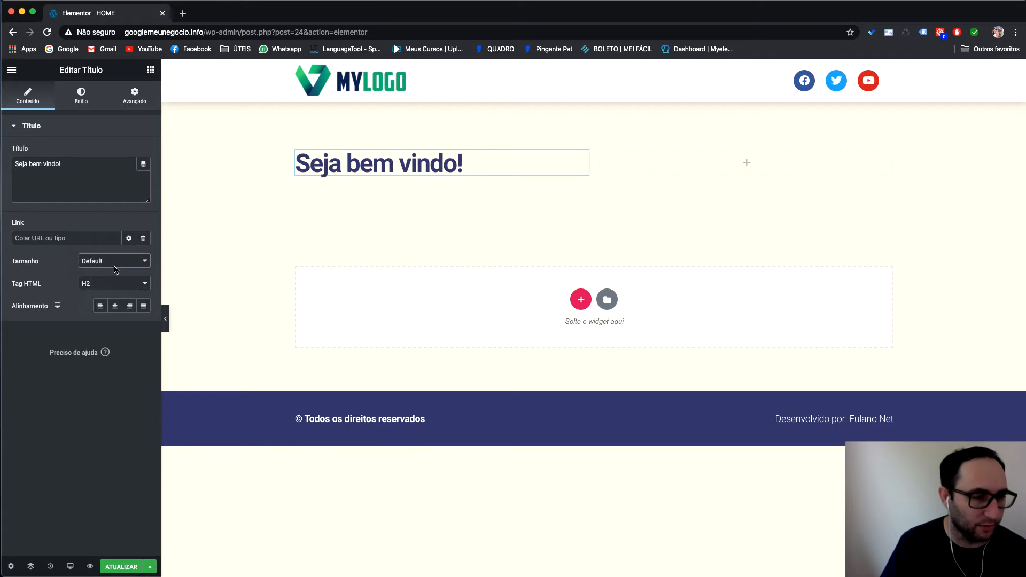
# Set the heading's HTML tag to H1 and its alignment to centred.
pyautogui.click(141, 284)
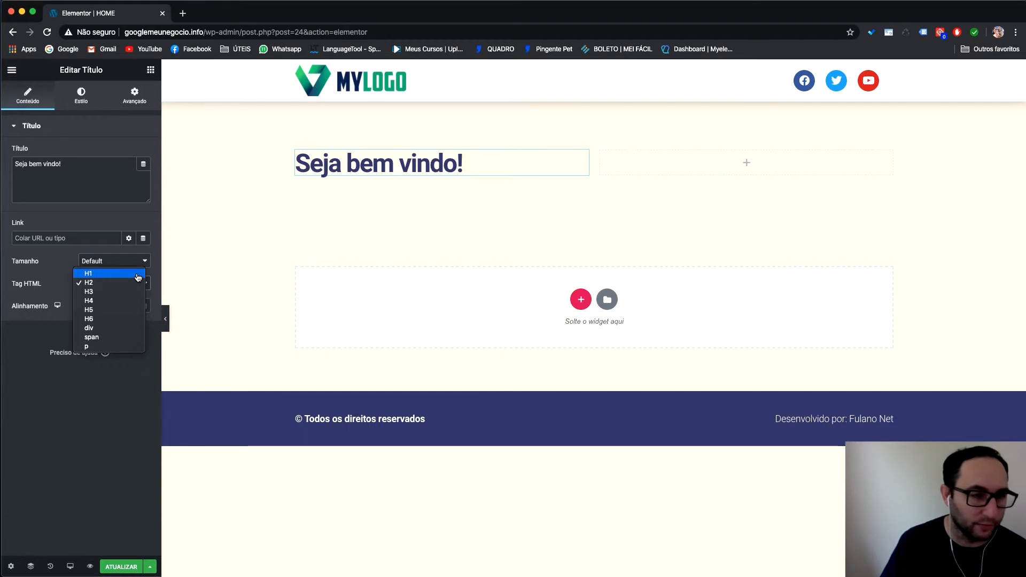
pyautogui.click(137, 275)
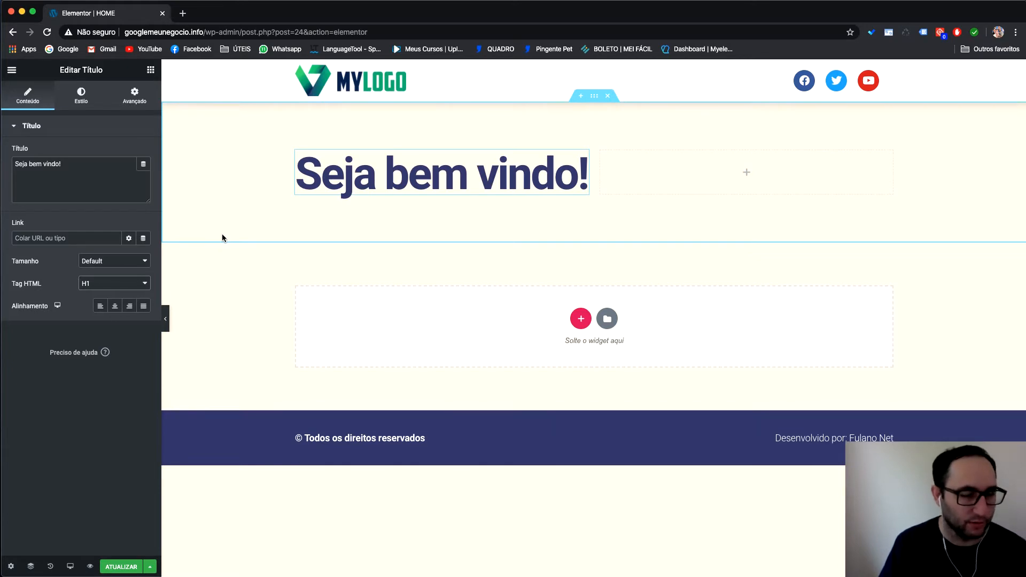
pyautogui.click(114, 307)
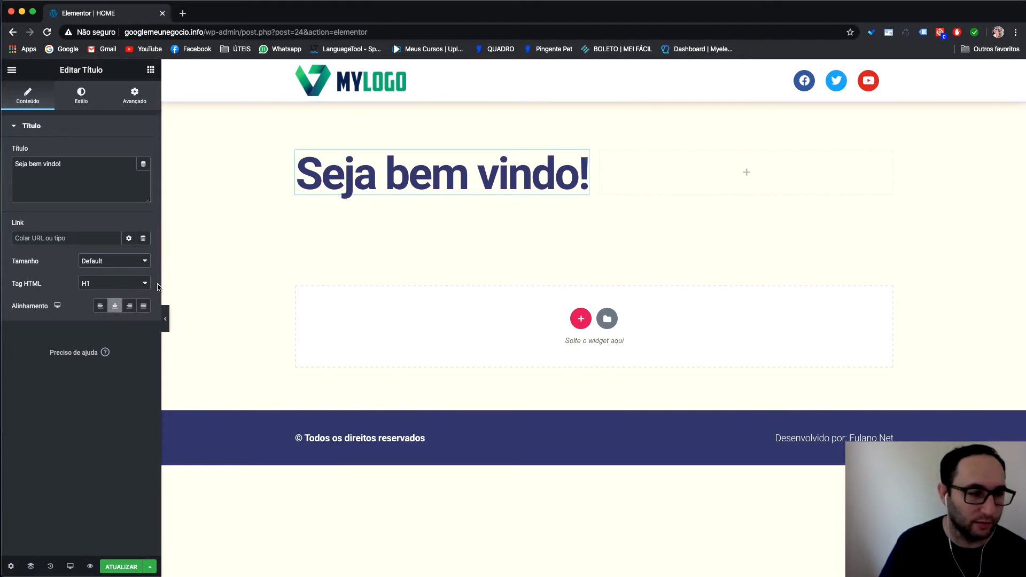
# Examine the heading's content, style and advanced settings, including the margin and padding options.
pyautogui.click(81, 99)
pyautogui.click(27, 102)
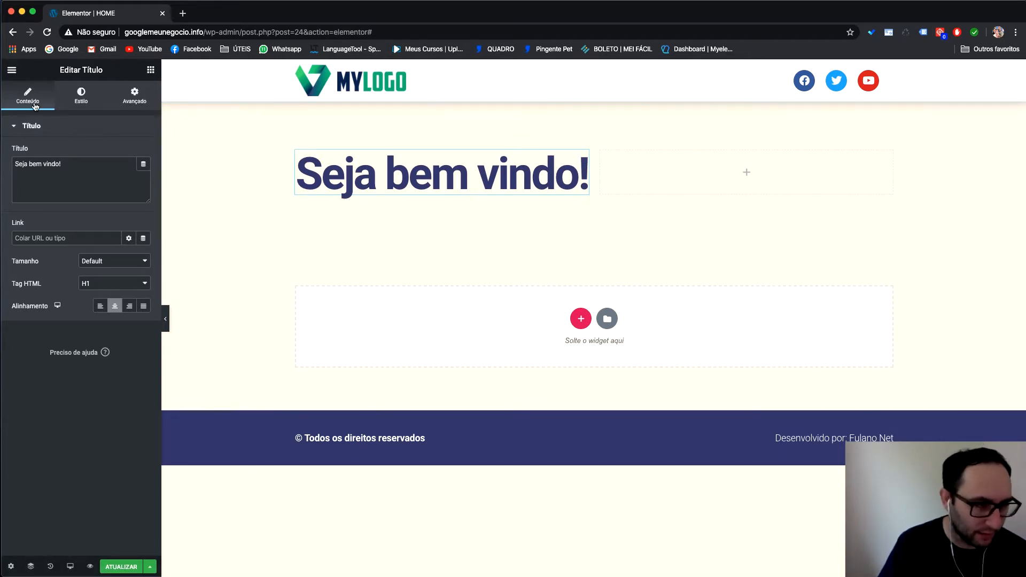
pyautogui.click(80, 100)
pyautogui.click(123, 103)
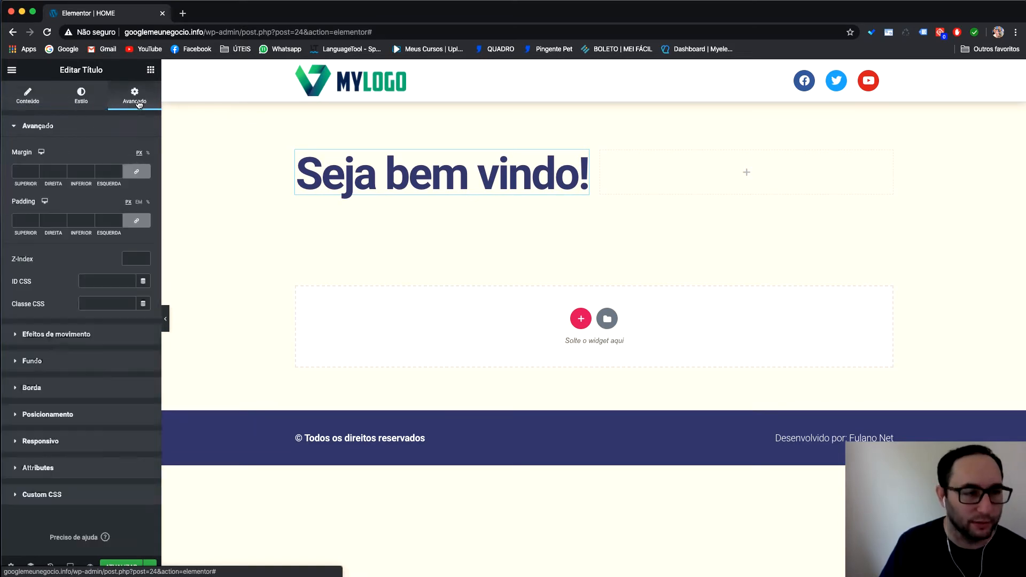
pyautogui.click(34, 100)
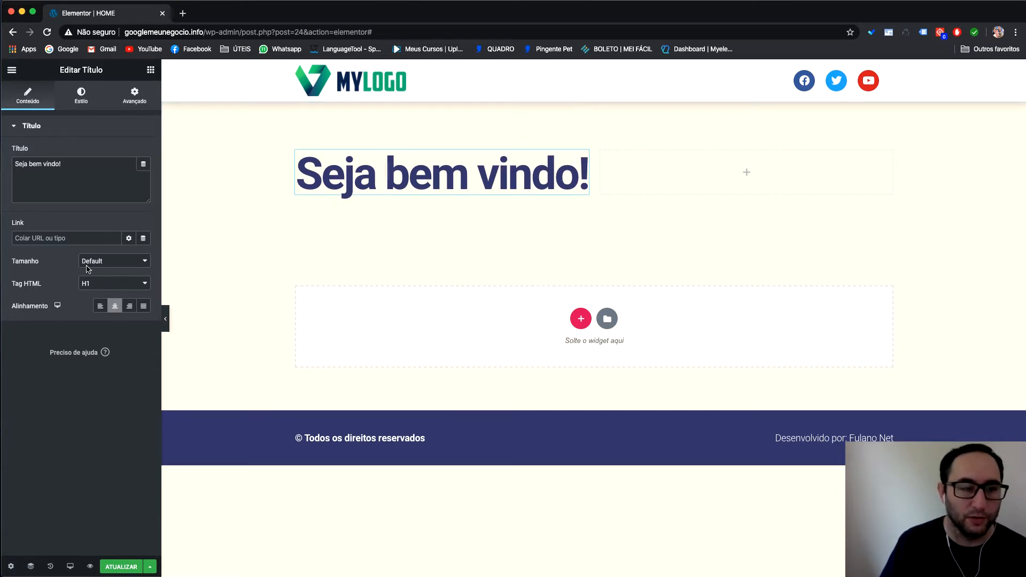
pyautogui.click(83, 100)
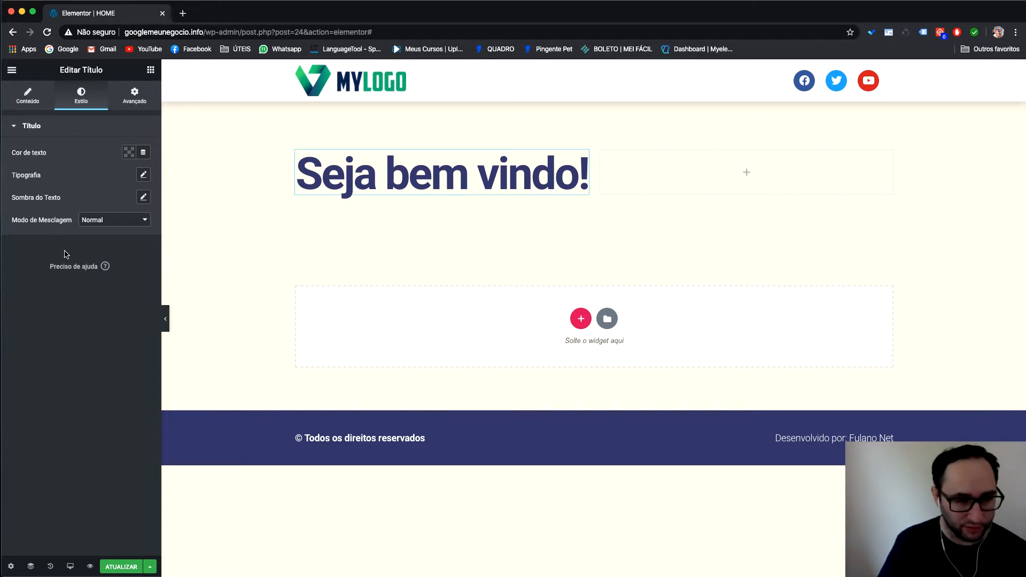
pyautogui.click(132, 103)
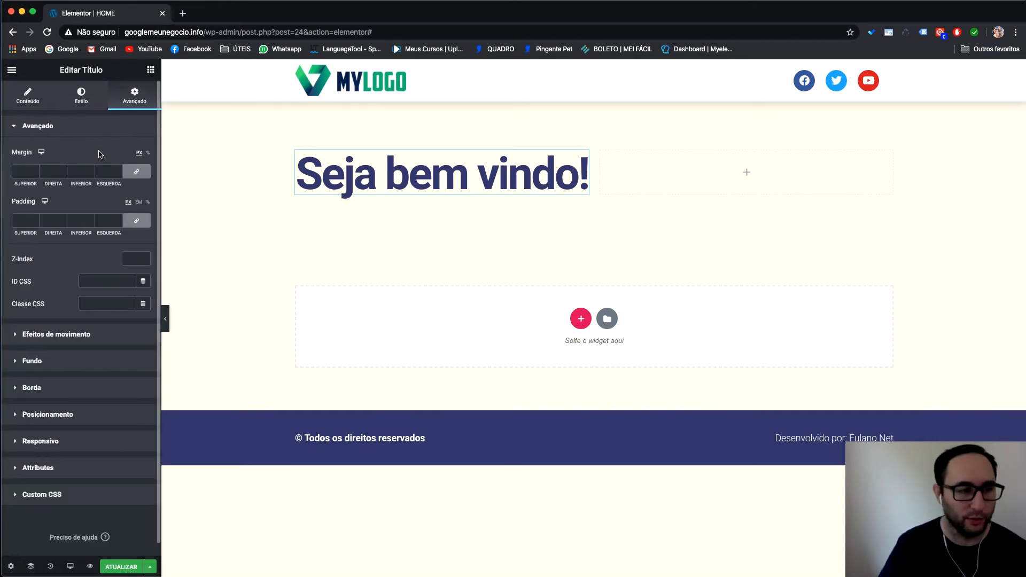
pyautogui.click(59, 133)
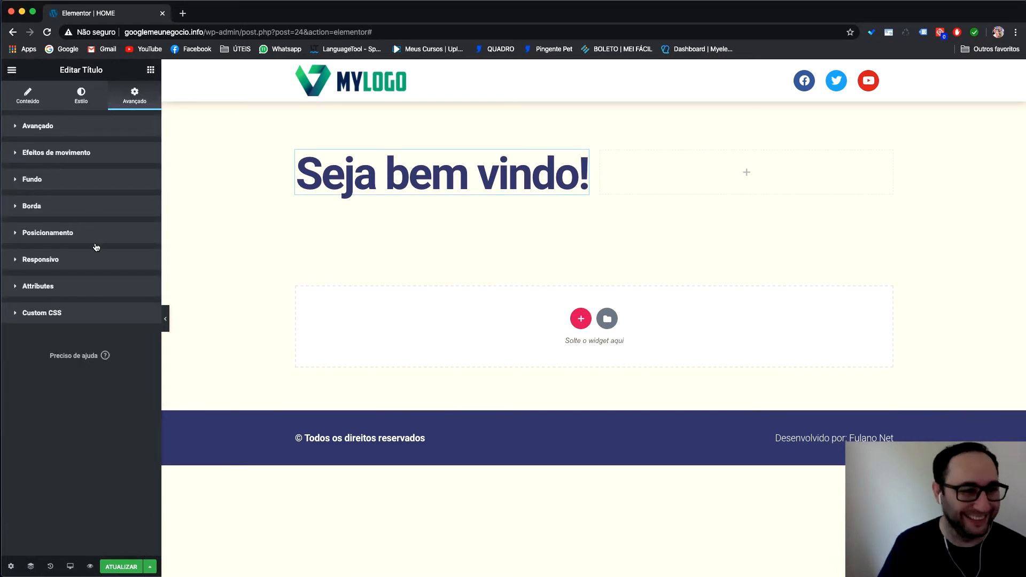
pyautogui.click(55, 133)
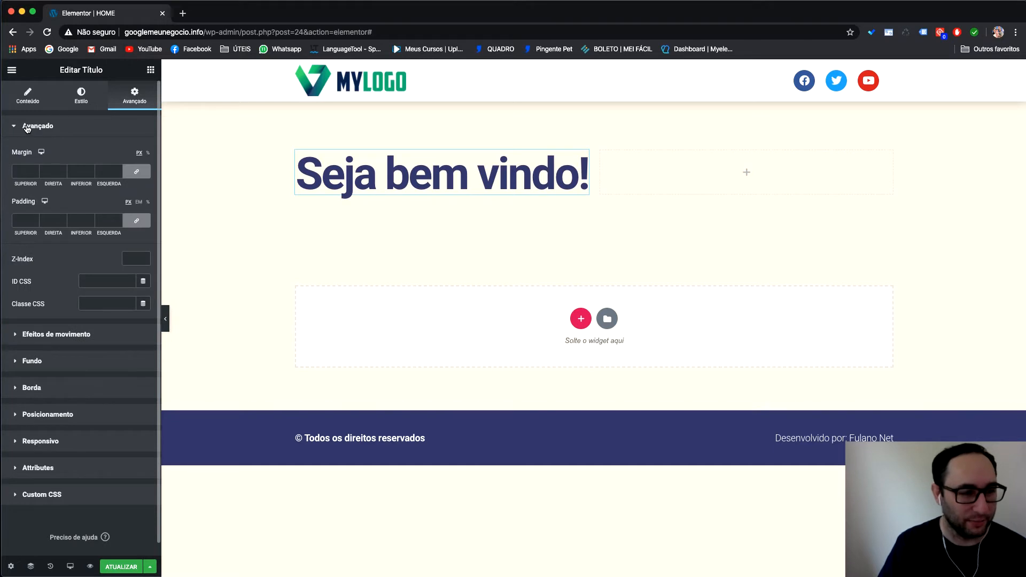
pyautogui.moveTo(13, 152); pyautogui.dragTo(33, 154)
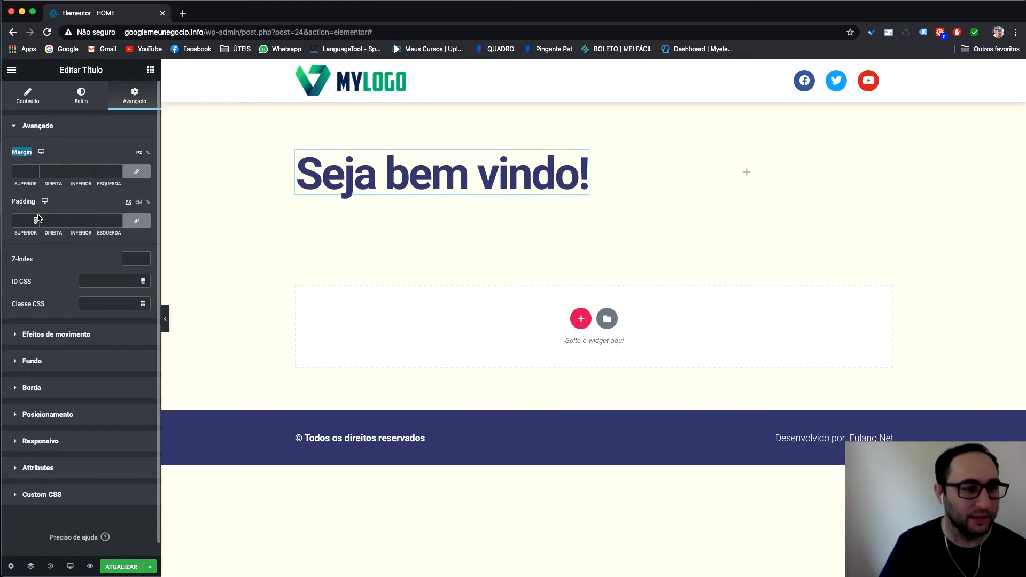
pyautogui.moveTo(13, 202); pyautogui.dragTo(36, 203)
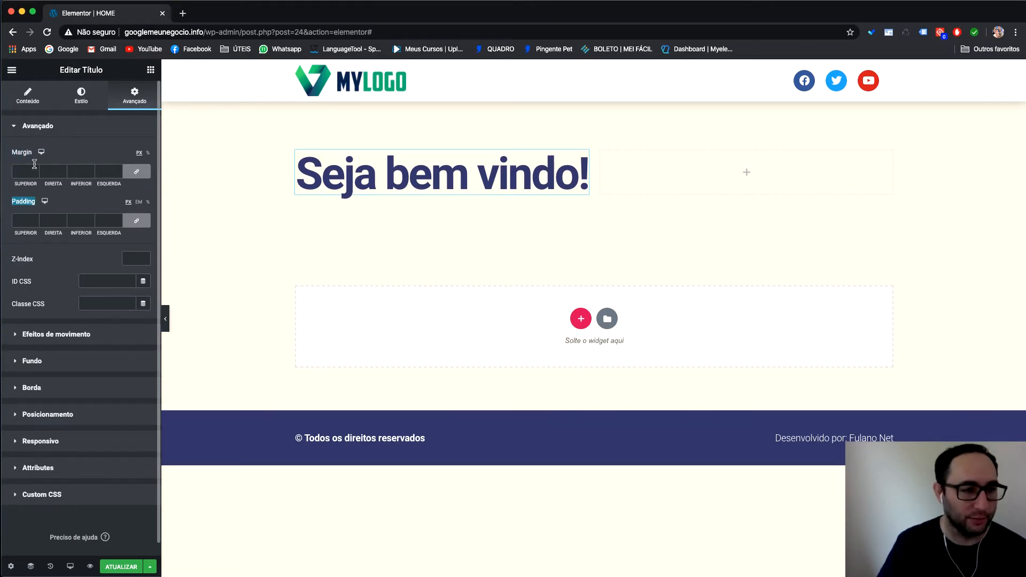
pyautogui.moveTo(13, 153); pyautogui.dragTo(32, 153)
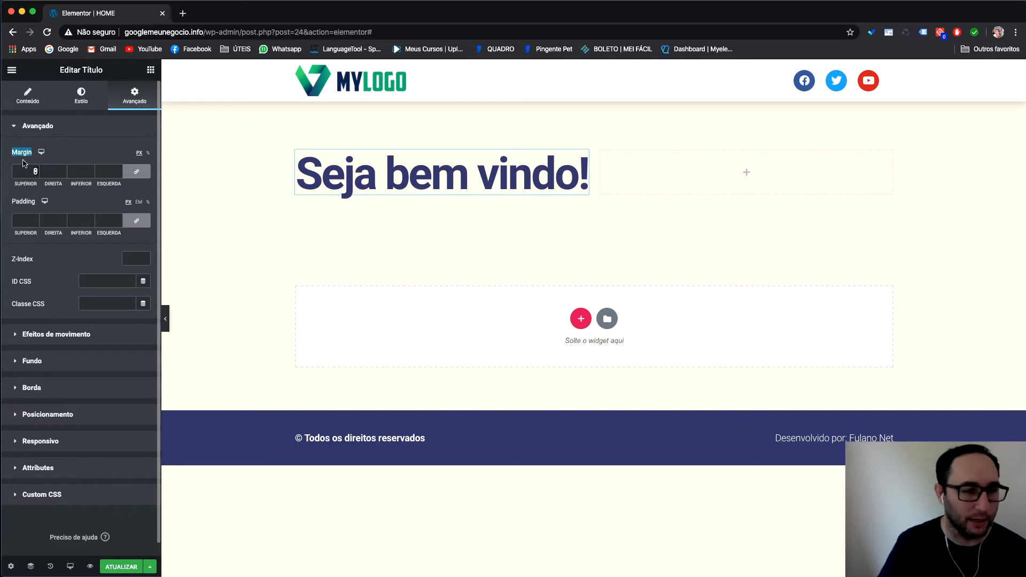
# Unlink the heading's margin and padding side values and switch both units to percent.
pyautogui.click(136, 221)
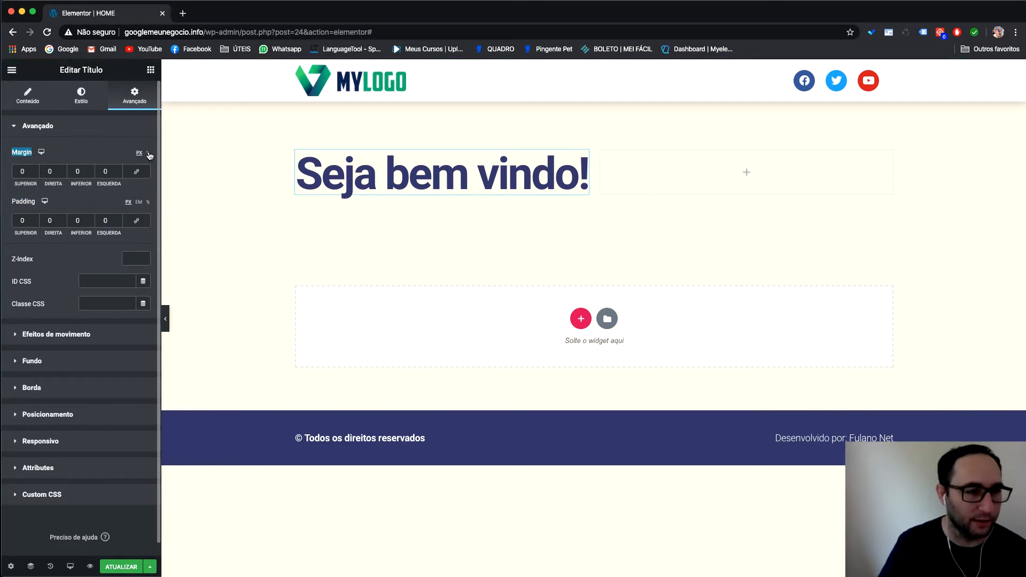
pyautogui.click(148, 153)
pyautogui.click(148, 202)
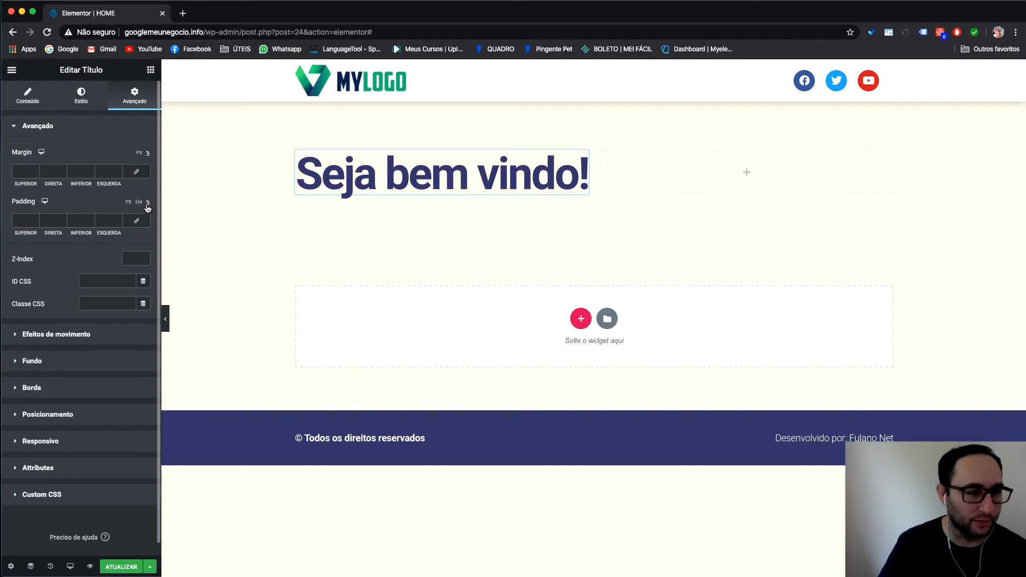
# Set the heading's top margin to 8% and its top padding to 10%.
pyautogui.click(36, 172)
pyautogui.write('8')
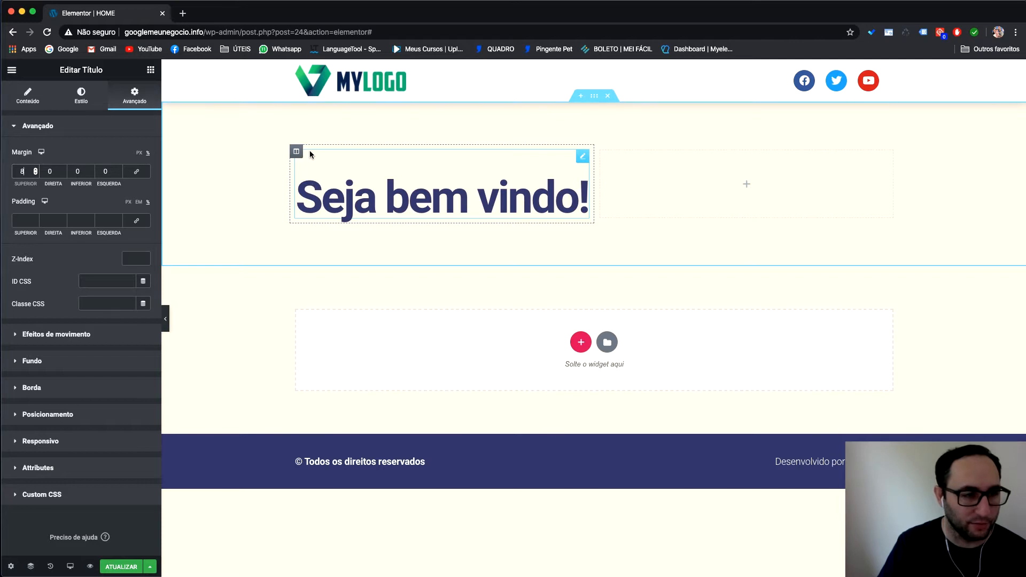
pyautogui.click(36, 220)
pyautogui.click(36, 219)
pyautogui.click(37, 219)
pyautogui.click(36, 219)
pyautogui.click(36, 219)
pyautogui.click(36, 219)
pyautogui.doubleClick(36, 220)
pyautogui.click(36, 220)
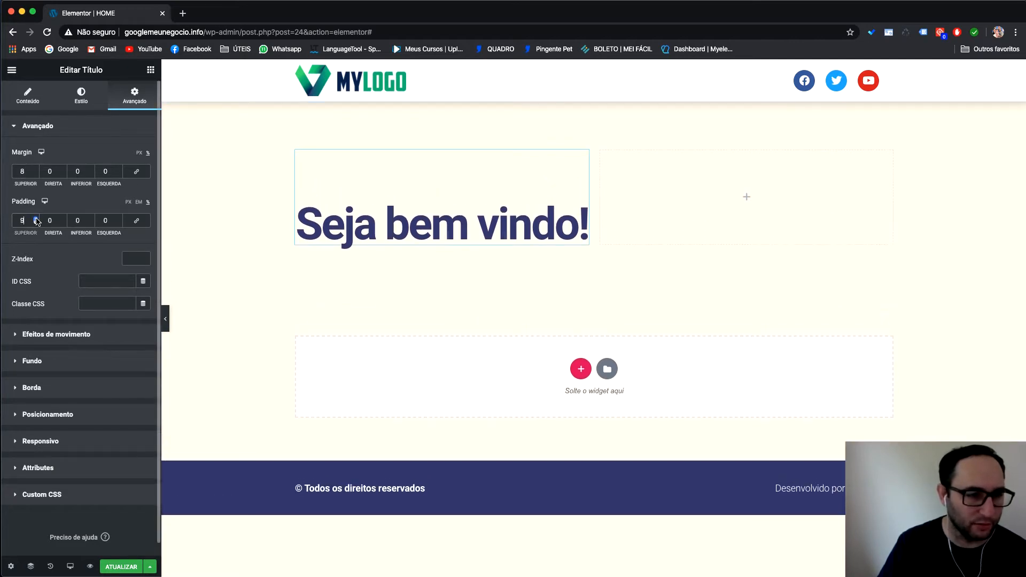
pyautogui.click(37, 219)
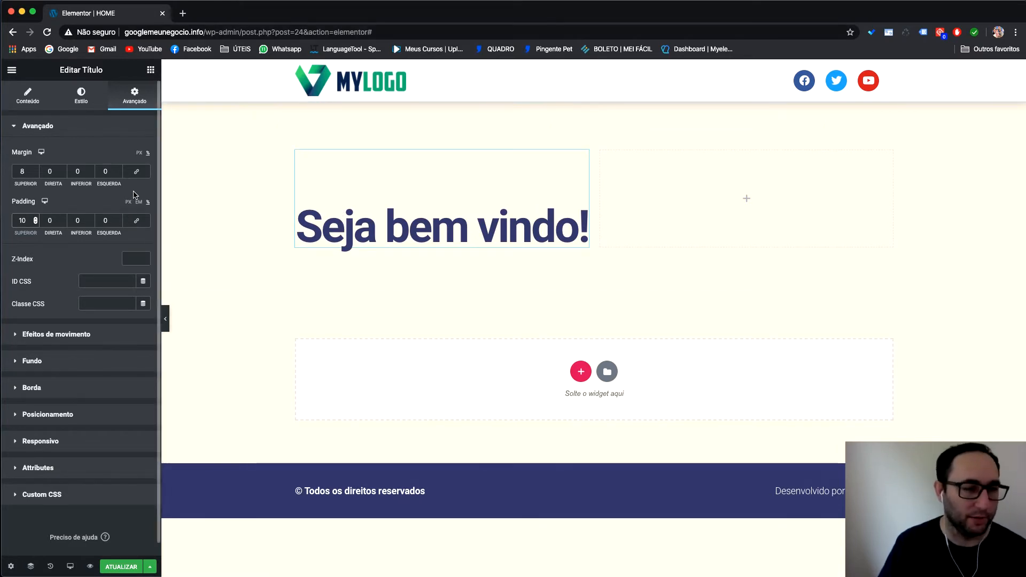
# Reset the heading's top padding and top margin to 0.
pyautogui.moveTo(25, 218); pyautogui.dragTo(5, 220)
pyautogui.write('0')
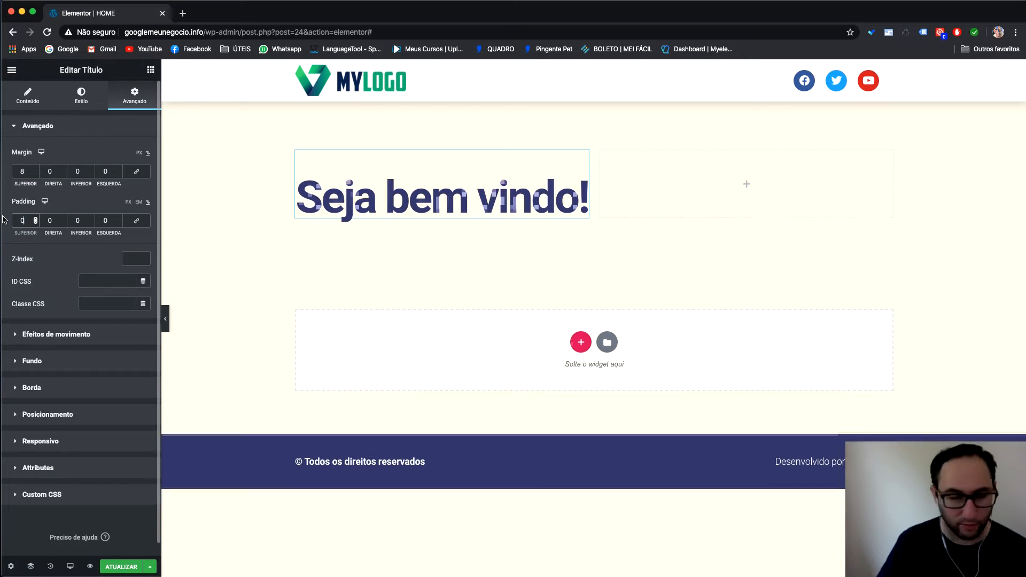
pyautogui.moveTo(26, 171); pyautogui.dragTo(11, 174)
pyautogui.write('0')
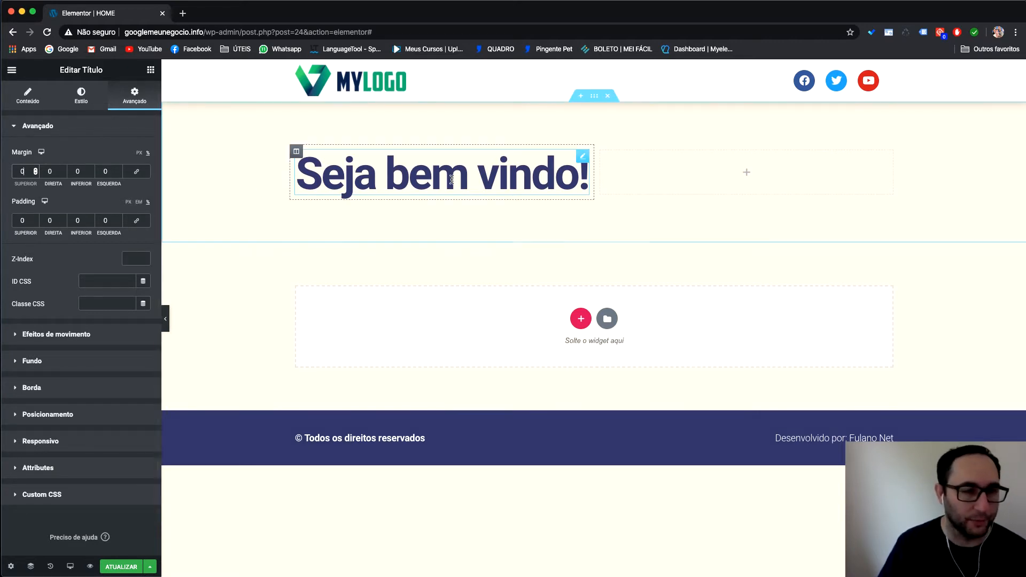
pyautogui.click(46, 130)
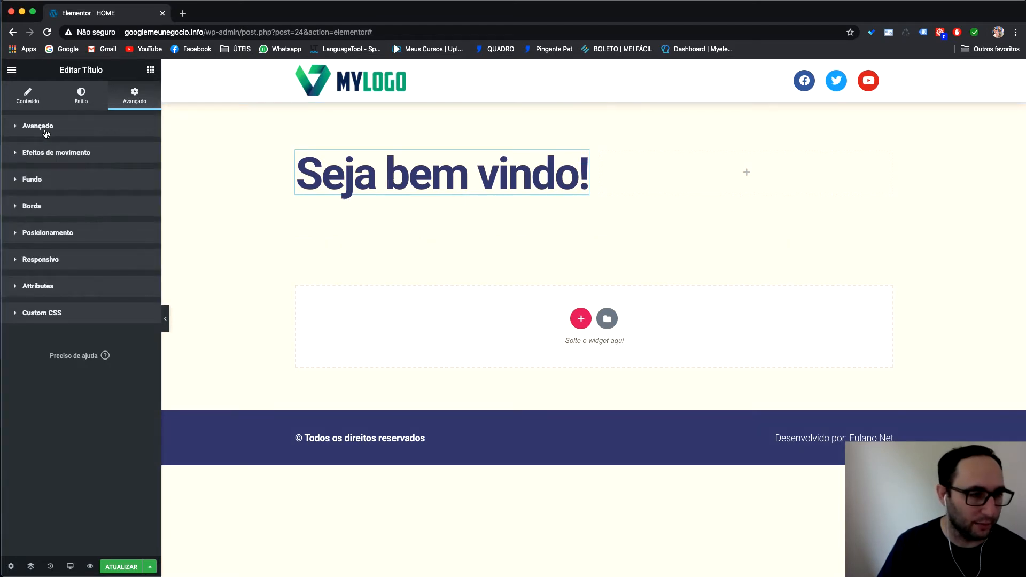
pyautogui.click(46, 130)
pyautogui.click(46, 130)
pyautogui.click(46, 130)
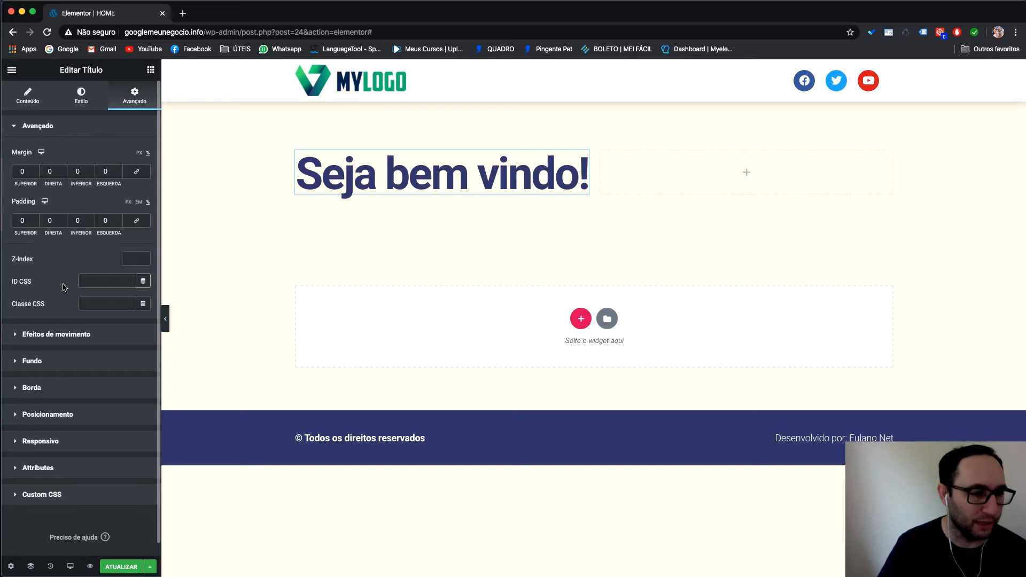
pyautogui.click(117, 282)
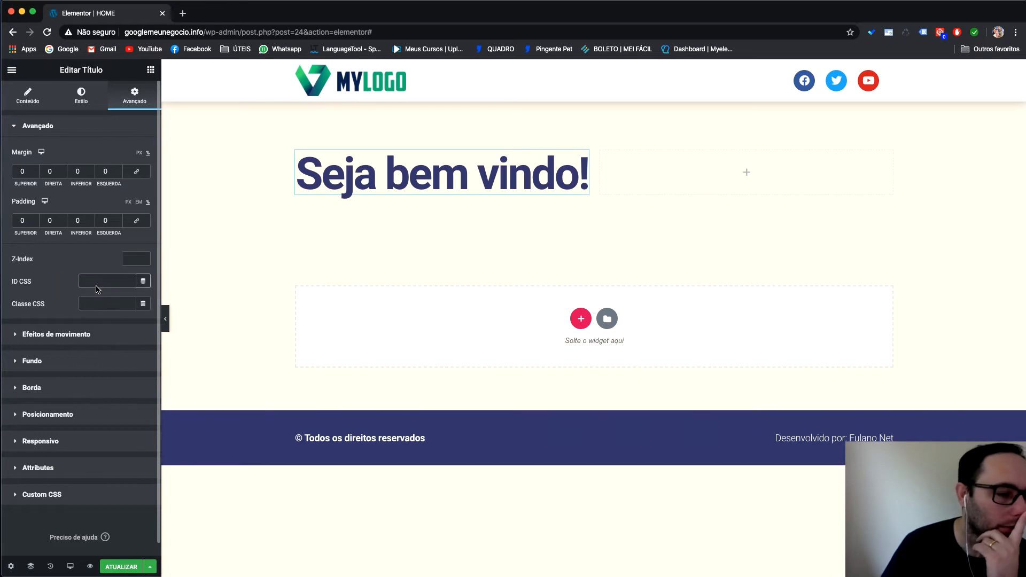
pyautogui.click(133, 258)
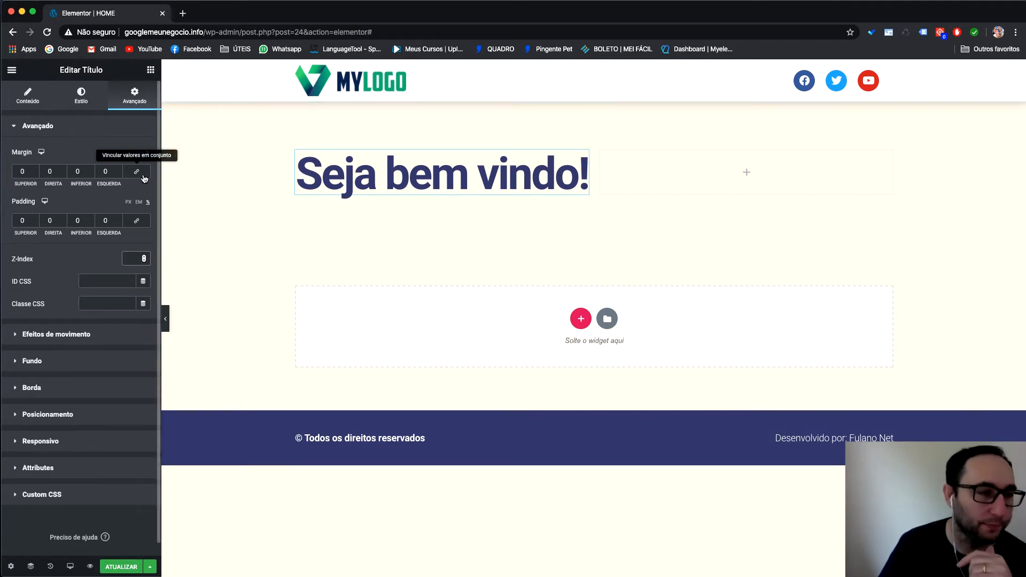
# Set the heading's entrance animation (Animação de entrada) to Fade In Down in the motion effects.
pyautogui.click(39, 127)
pyautogui.click(47, 153)
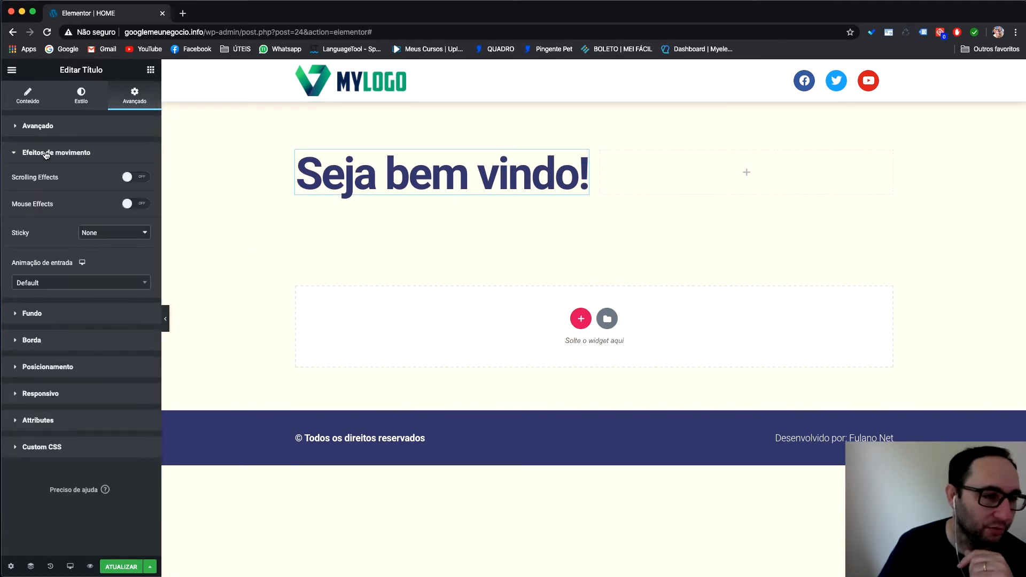
pyautogui.click(63, 283)
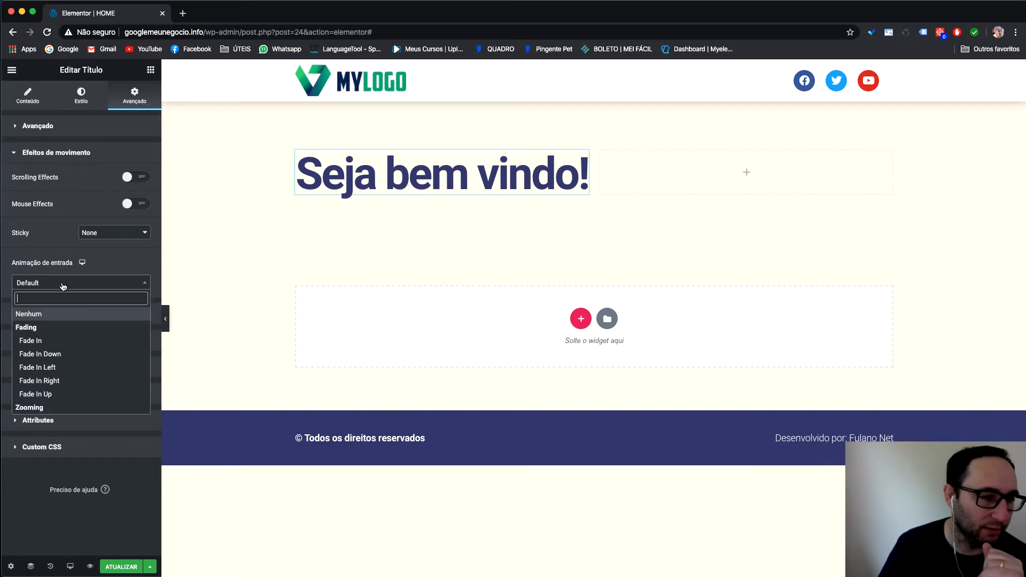
pyautogui.click(62, 355)
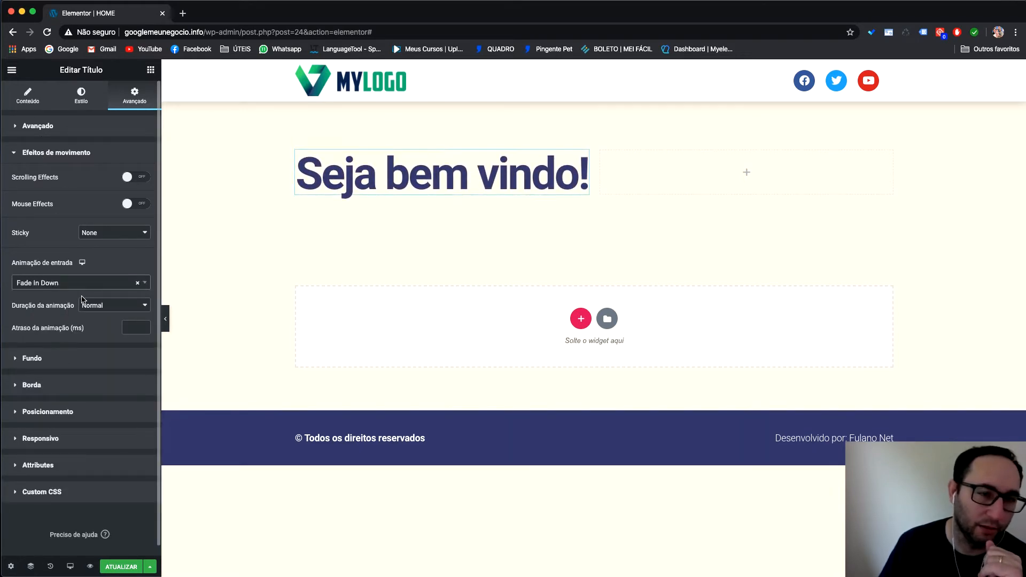
pyautogui.click(57, 154)
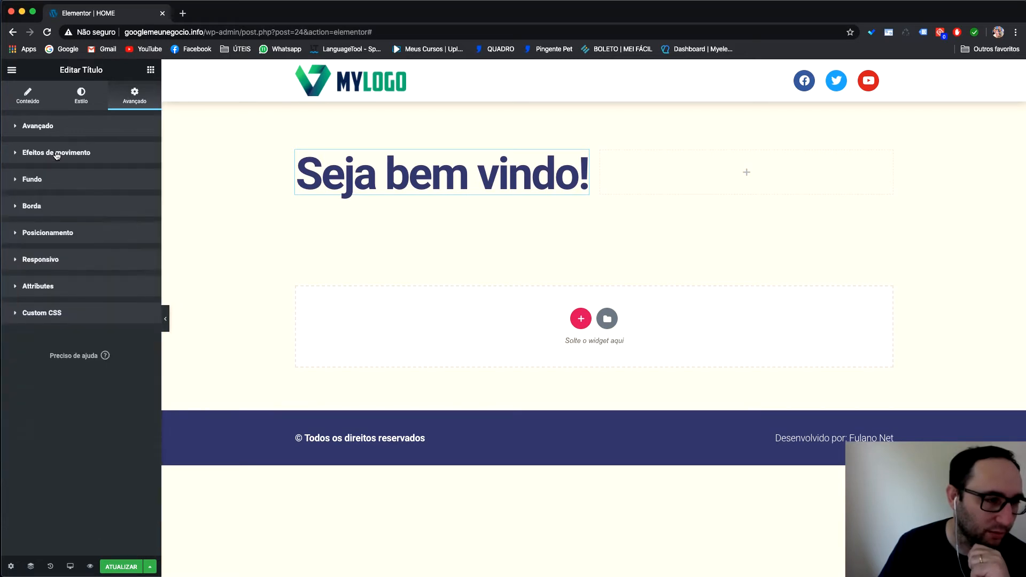
# Give the heading a solid background, trying the dark blue palette colour before settling on the green one.
pyautogui.click(46, 184)
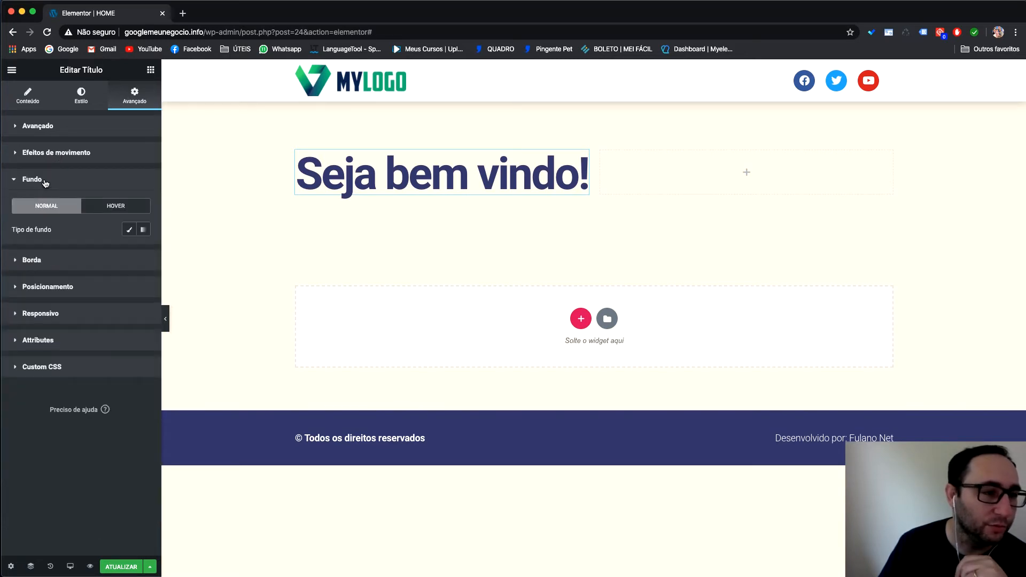
pyautogui.click(129, 230)
pyautogui.click(129, 252)
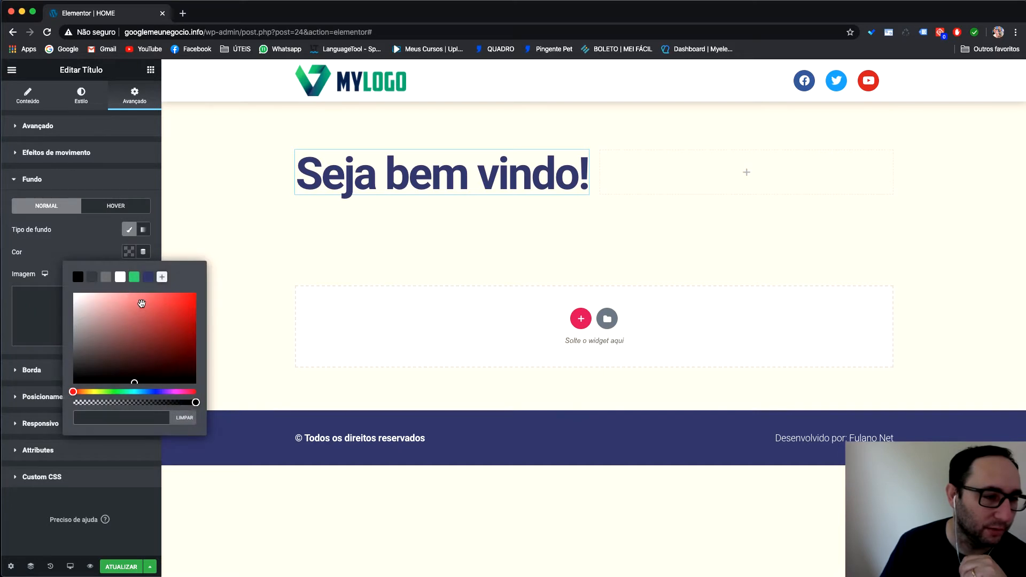
pyautogui.click(148, 278)
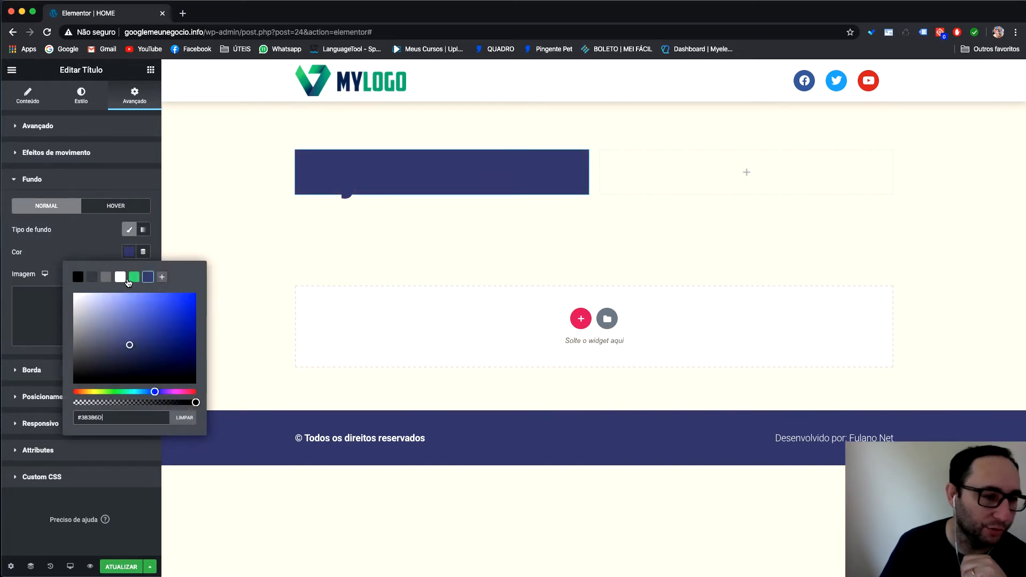
pyautogui.click(135, 277)
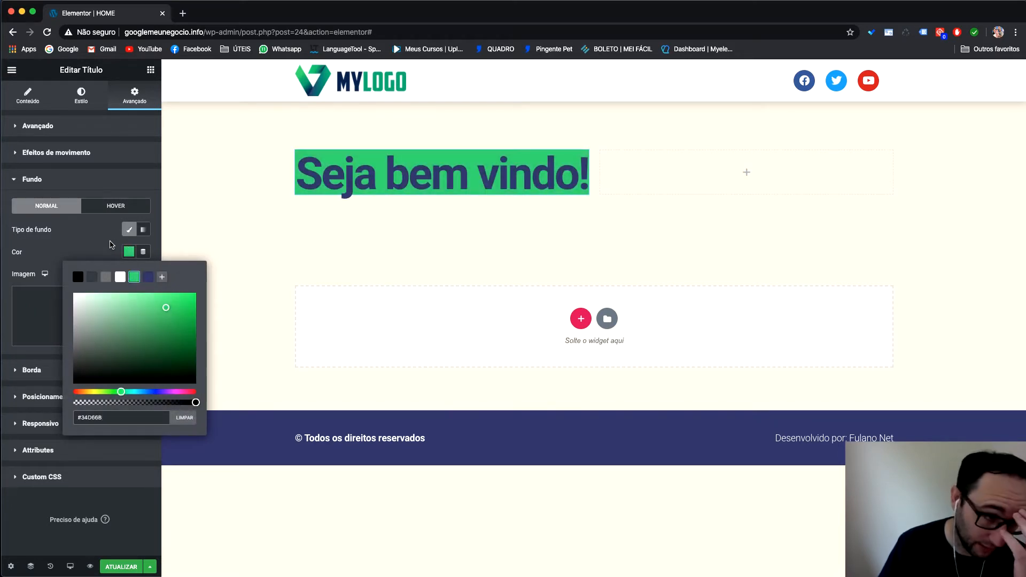
pyautogui.click(113, 246)
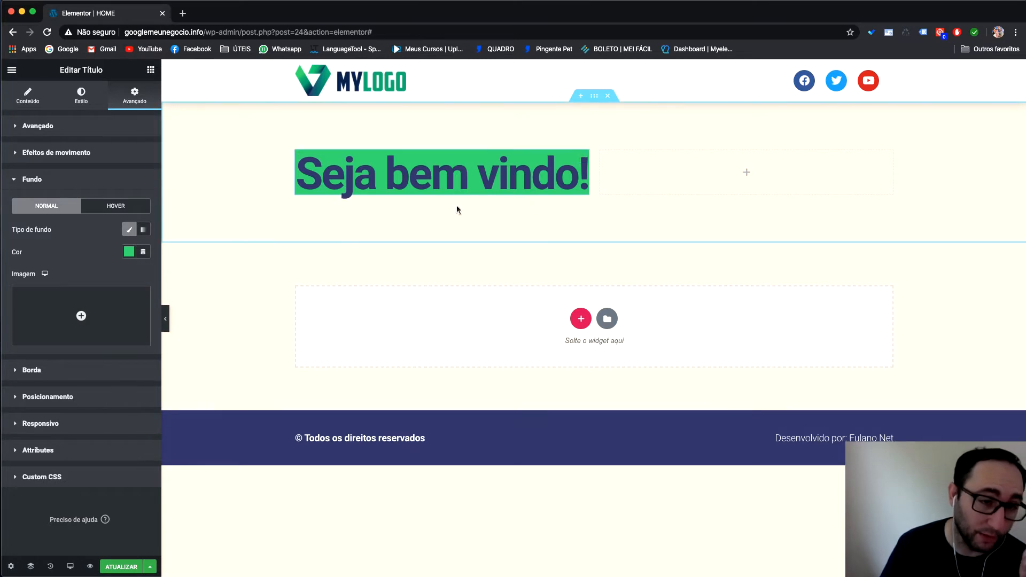
# Set the heading's padding to 3% top, 4% bottom and 2% left.
pyautogui.click(56, 126)
pyautogui.doubleClick(36, 221)
pyautogui.write('3')
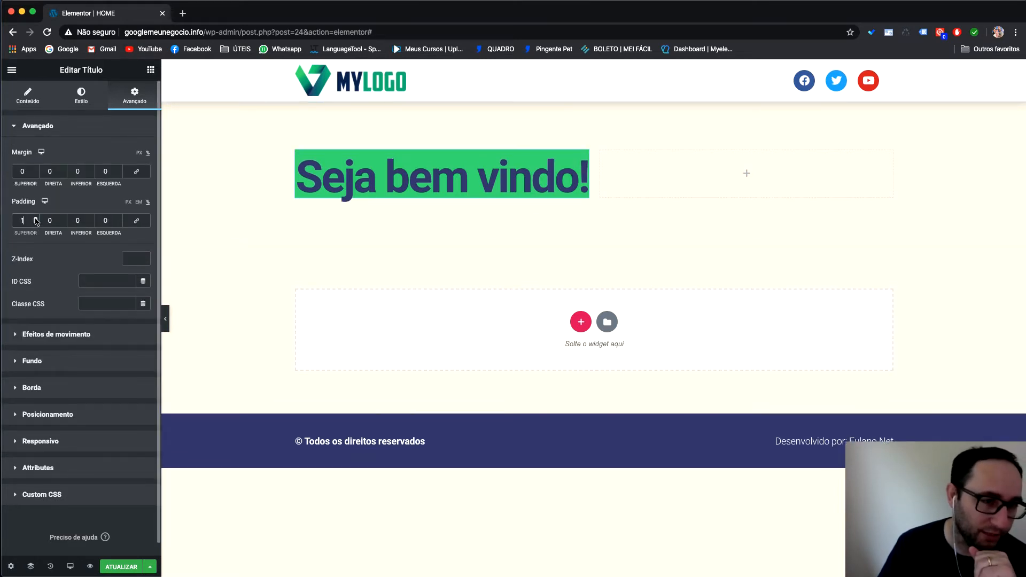
pyautogui.click(92, 218)
pyautogui.click(92, 219)
pyautogui.click(91, 218)
pyautogui.click(92, 219)
pyautogui.click(119, 219)
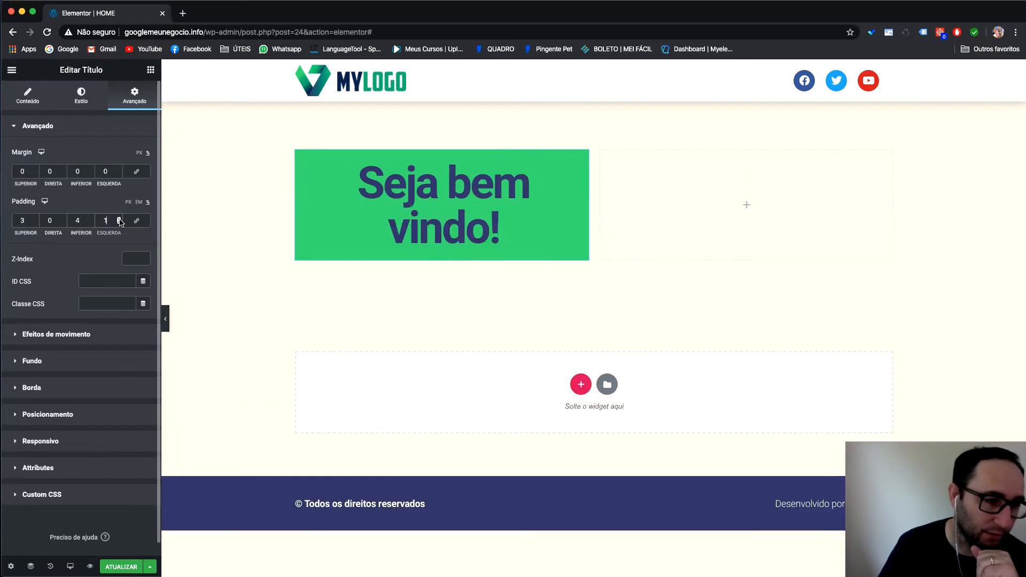
pyautogui.click(119, 219)
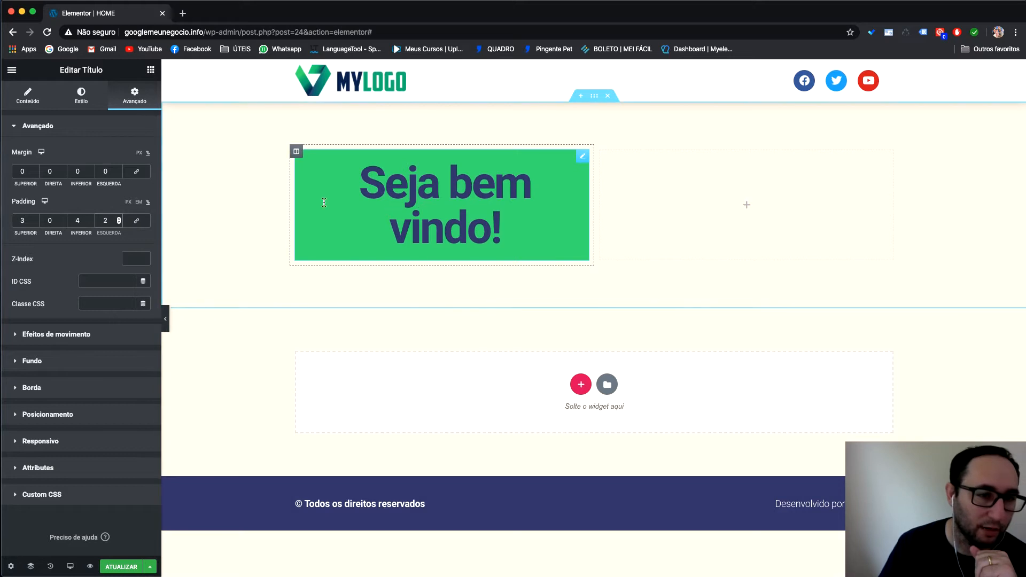
# Set the heading's top margin to 19% and try a negative left margin before setting left and right margins to 10%.
pyautogui.click(35, 169)
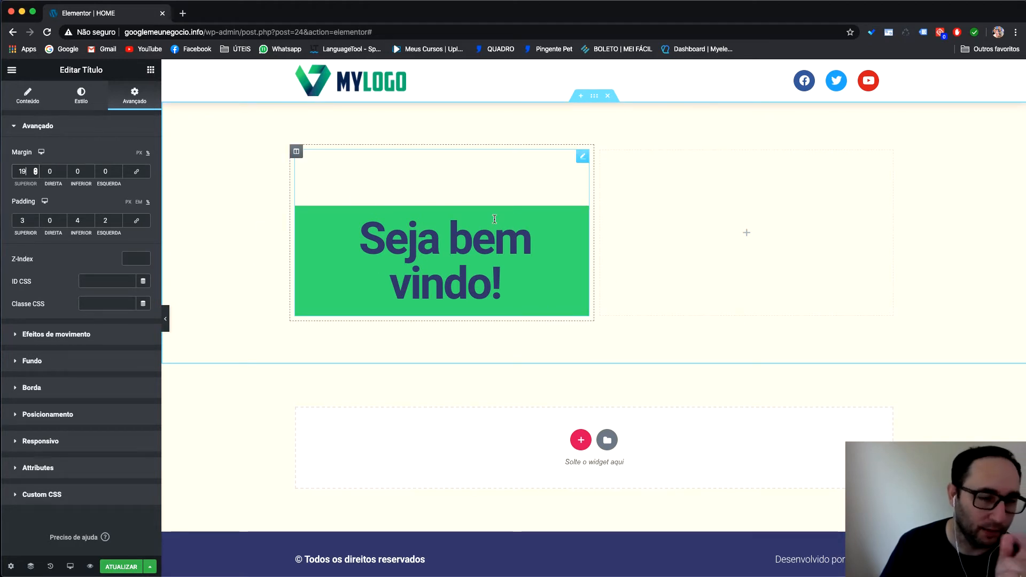
pyautogui.click(119, 174)
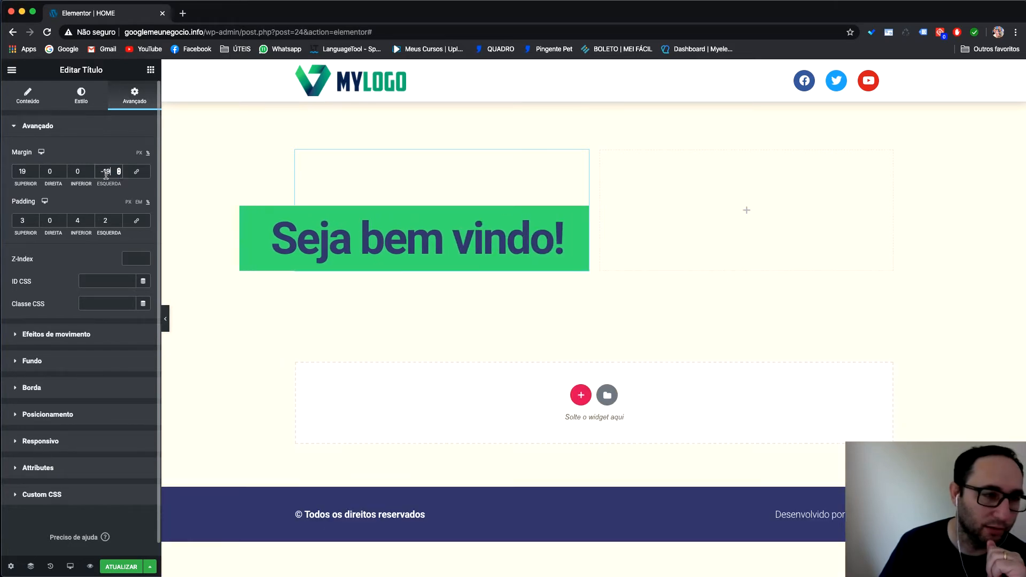
pyautogui.click(119, 169)
pyautogui.moveTo(119, 171); pyautogui.dragTo(63, 170)
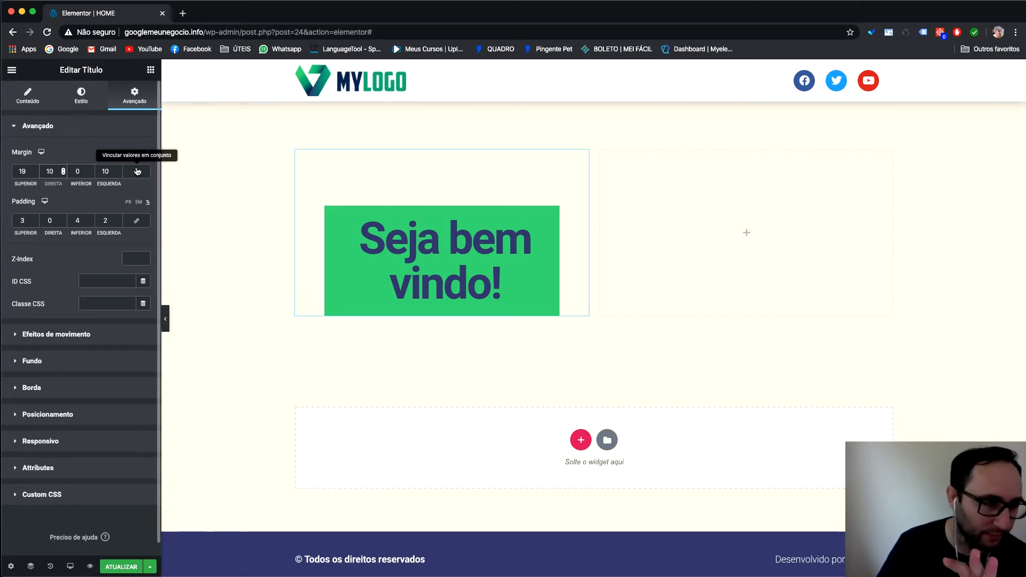
# Reset the heading's top, right and left margins and its top, bottom and left padding to 0.
pyautogui.moveTo(109, 171); pyautogui.dragTo(8, 174)
pyautogui.write('000')
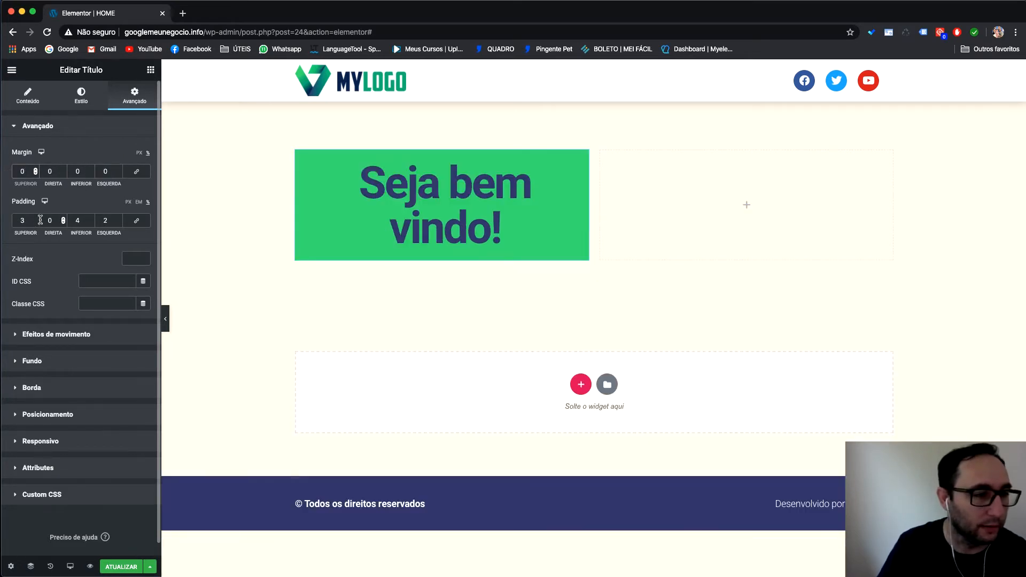
pyautogui.moveTo(35, 221); pyautogui.dragTo(19, 225)
pyautogui.write('0')
pyautogui.moveTo(89, 221)
pyautogui.mouseDown()
pyautogui.moveTo(73, 221)
pyautogui.moveTo(100, 221)
pyautogui.mouseUp()
pyautogui.write('0')
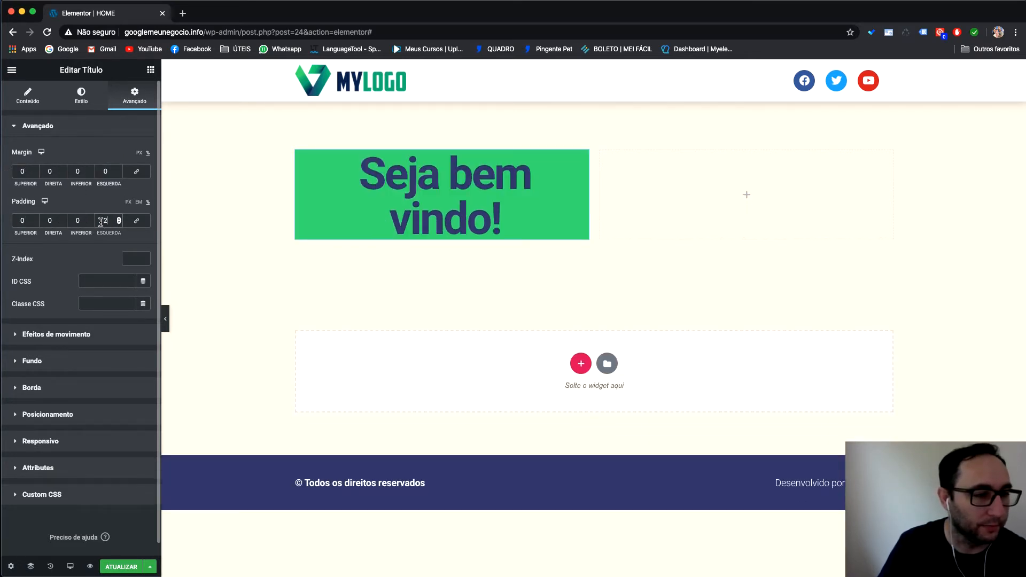
pyautogui.write('0')
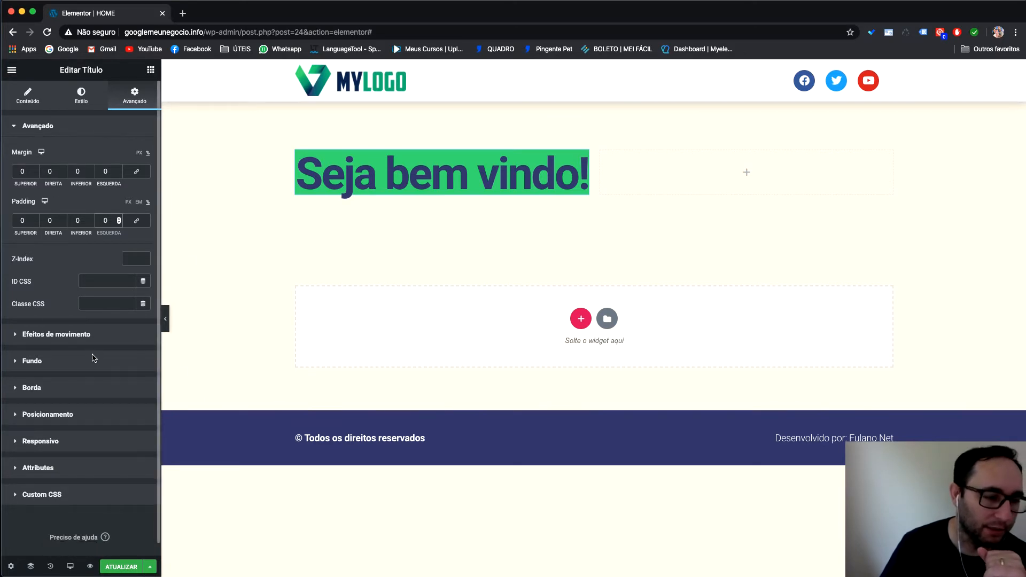
# Set the heading's font size to 2,3 EM in the Tablet preview and return the preview to Desktop.
pyautogui.click(70, 568)
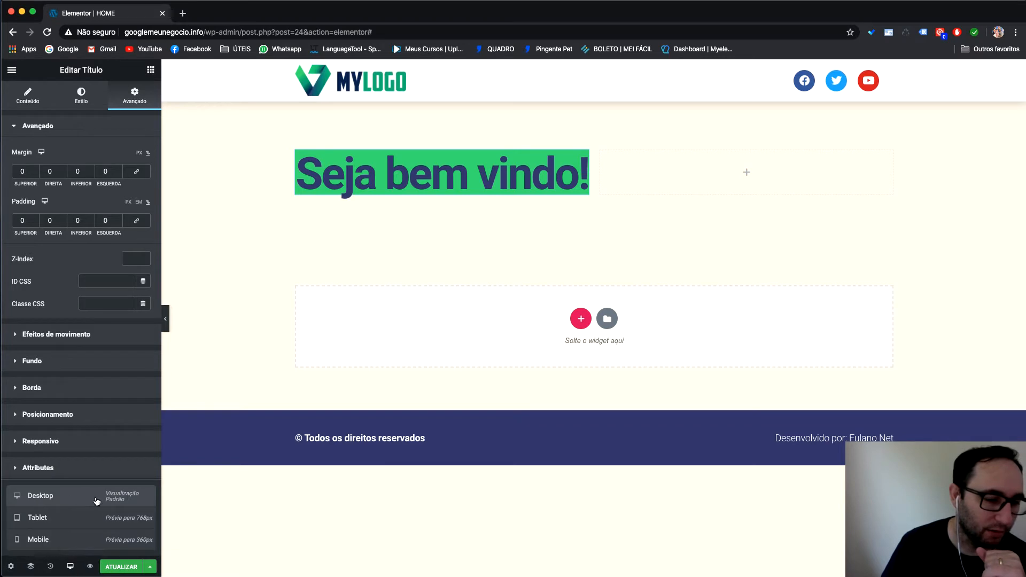
pyautogui.click(92, 521)
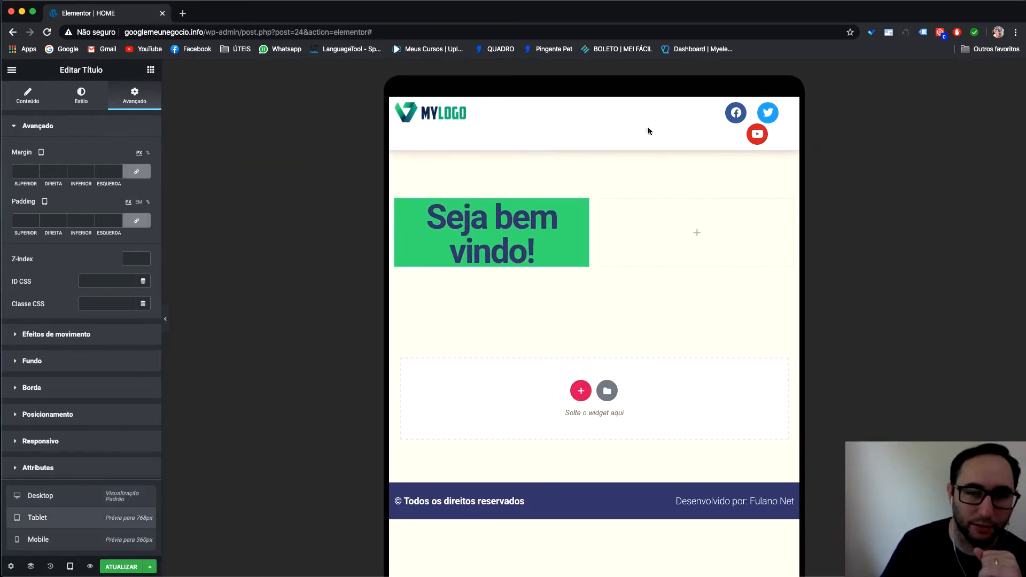
pyautogui.click(583, 212)
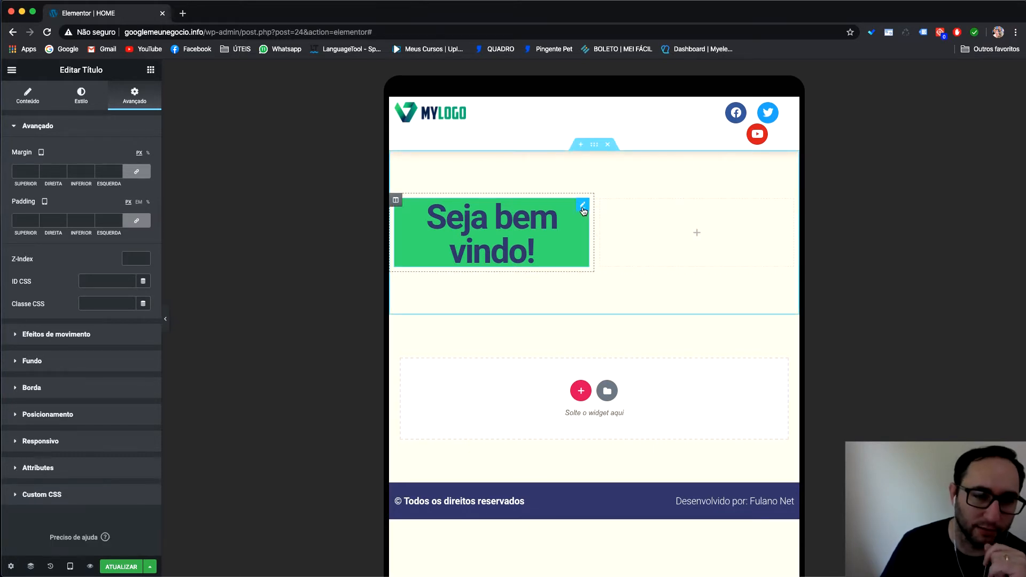
pyautogui.click(92, 107)
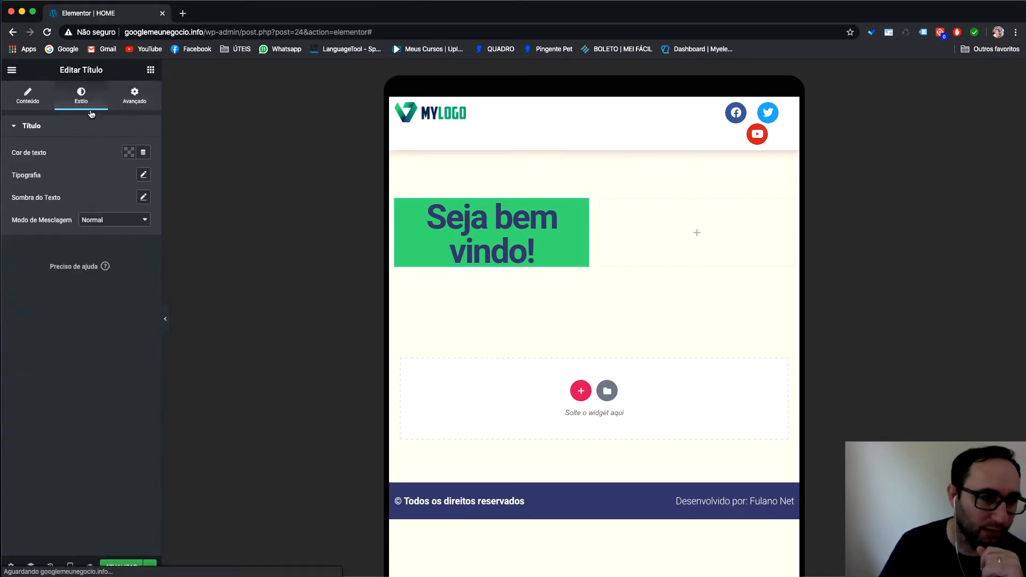
pyautogui.click(143, 176)
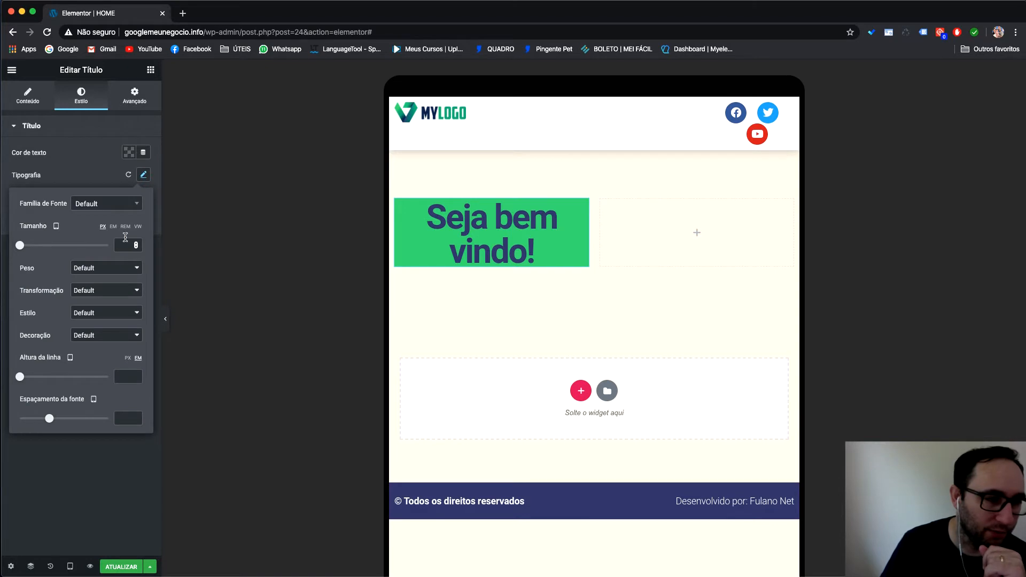
pyautogui.click(137, 244)
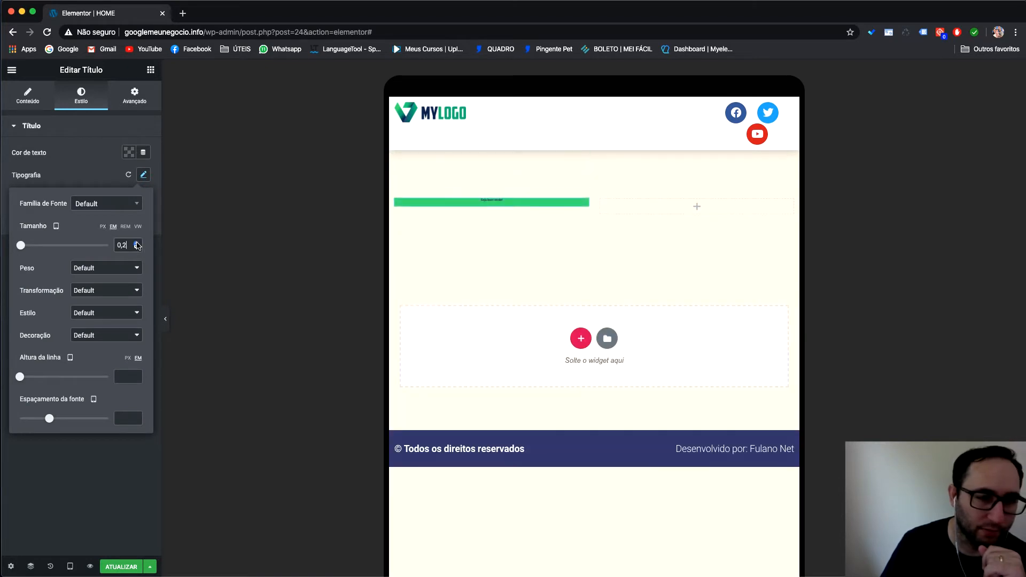
pyautogui.click(136, 243)
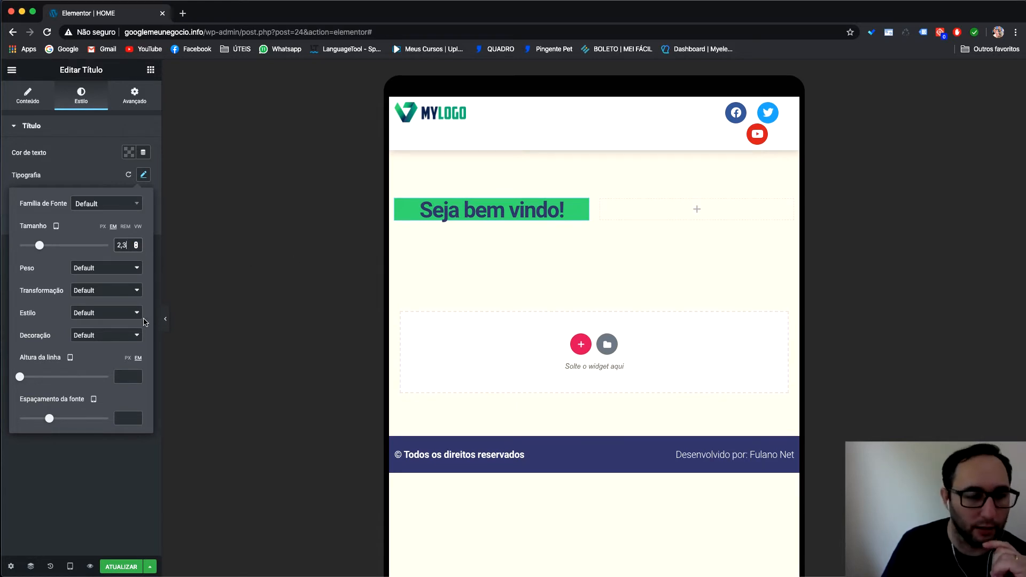
pyautogui.click(136, 448)
pyautogui.click(70, 567)
pyautogui.click(57, 502)
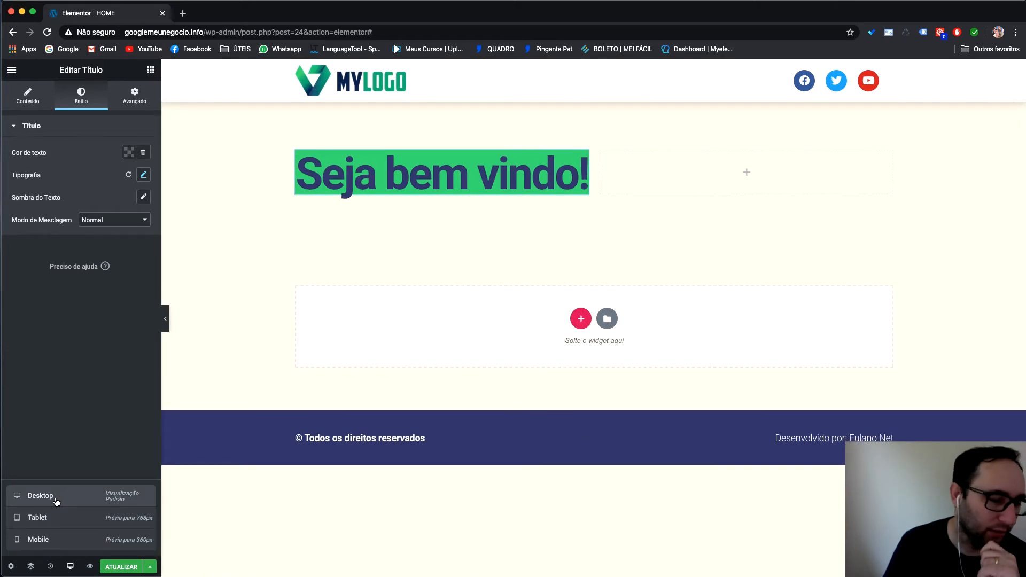
# In the Tablet preview, add an Image widget to the empty second column and use the library photo of the man holding a lens.
pyautogui.click(57, 515)
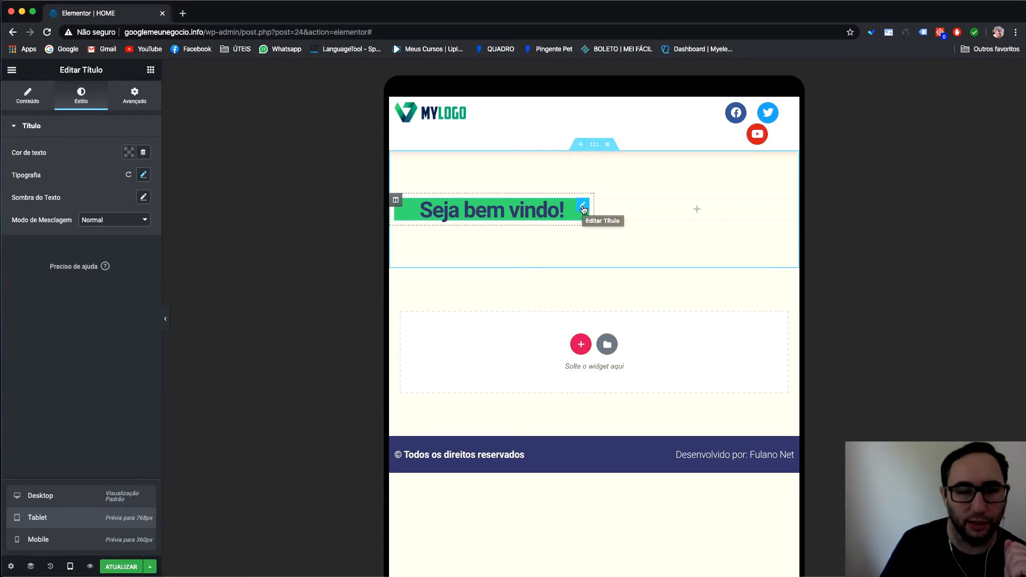
pyautogui.click(584, 210)
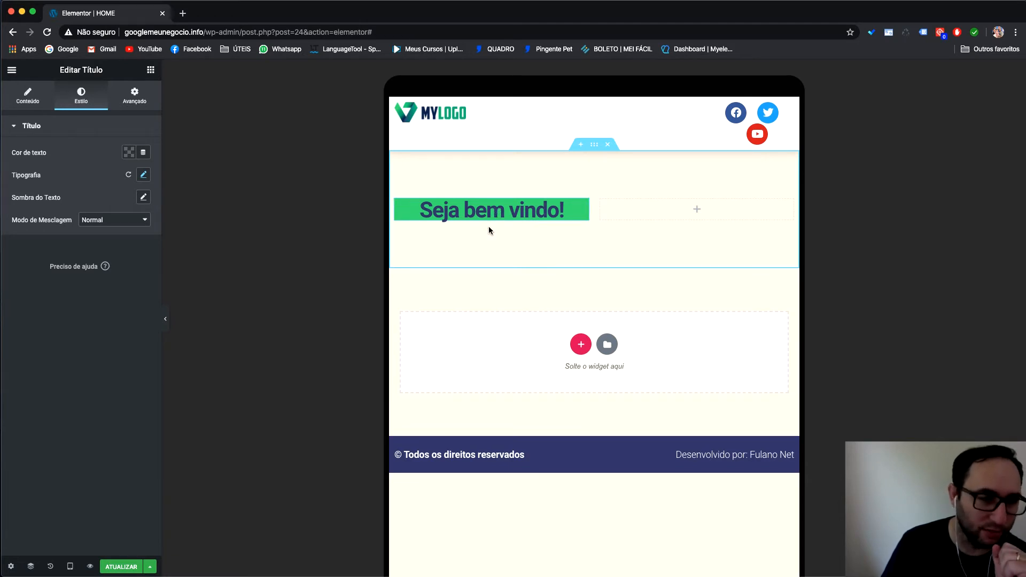
pyautogui.click(150, 70)
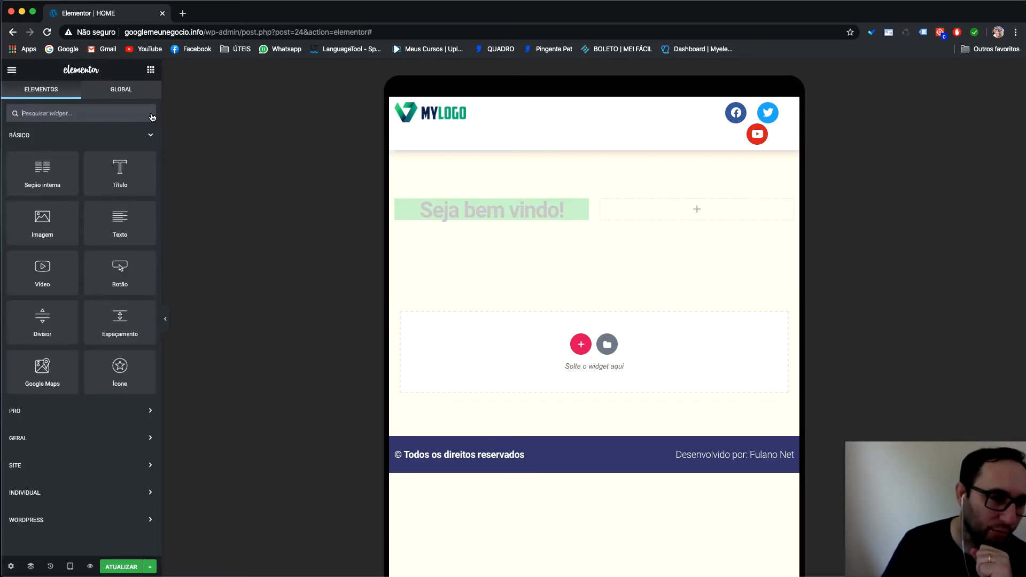
pyautogui.moveTo(63, 224); pyautogui.dragTo(666, 215)
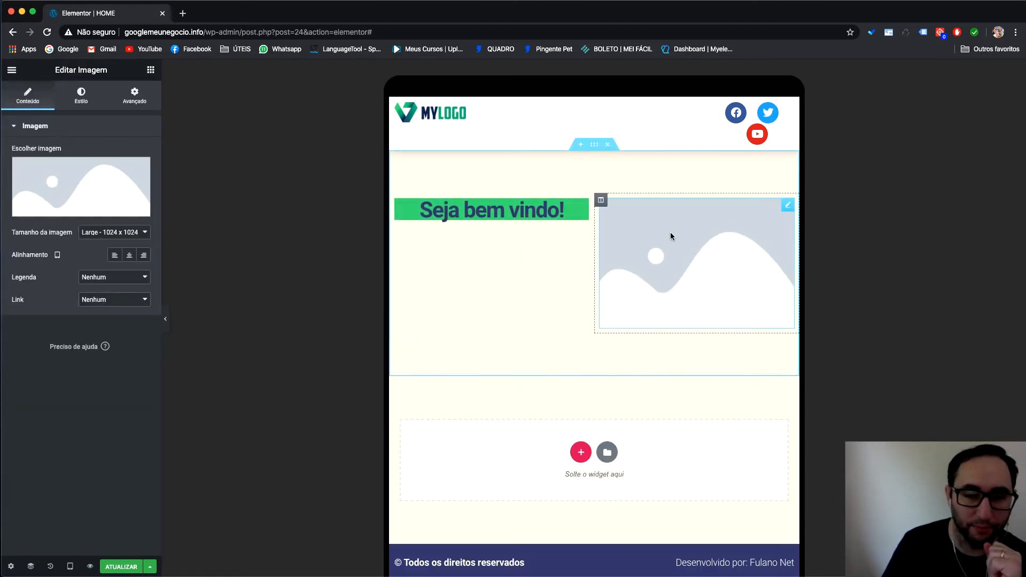
pyautogui.click(114, 202)
pyautogui.click(260, 231)
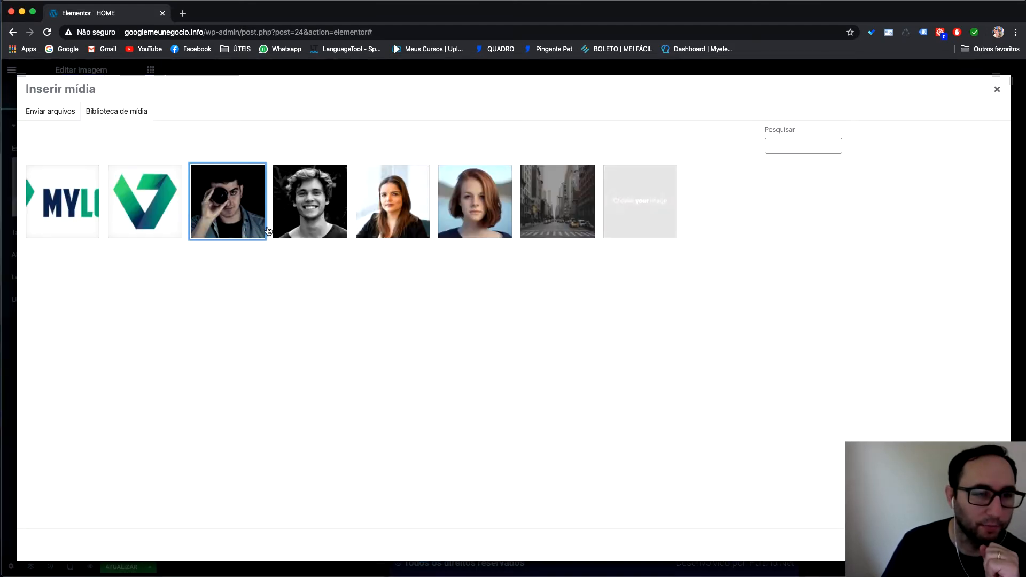
pyautogui.click(973, 545)
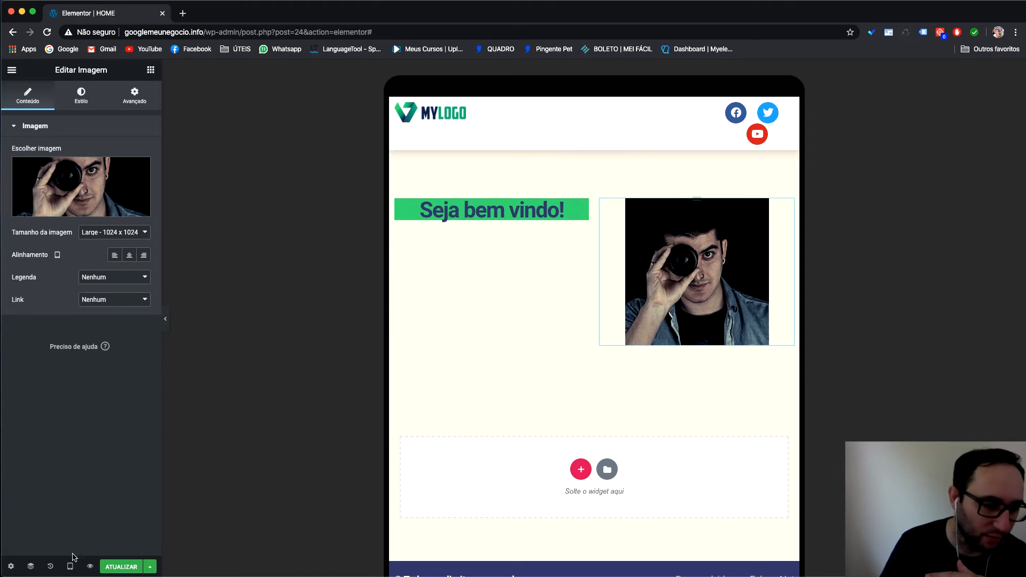
# Round all four corners of the image by 100 px in the Tablet preview.
pyautogui.moveTo(71, 562)
pyautogui.click(40, 495)
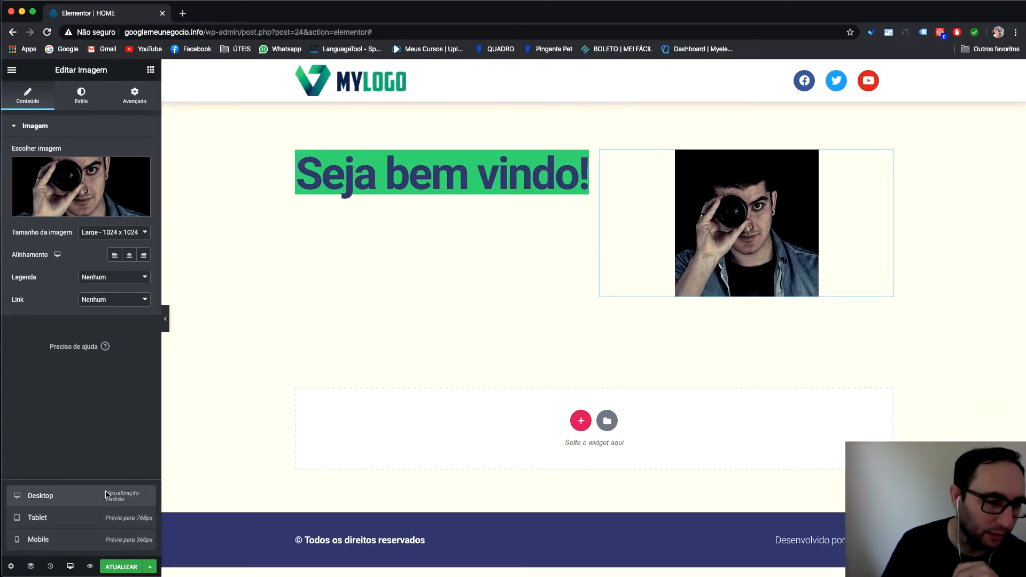
pyautogui.click(85, 517)
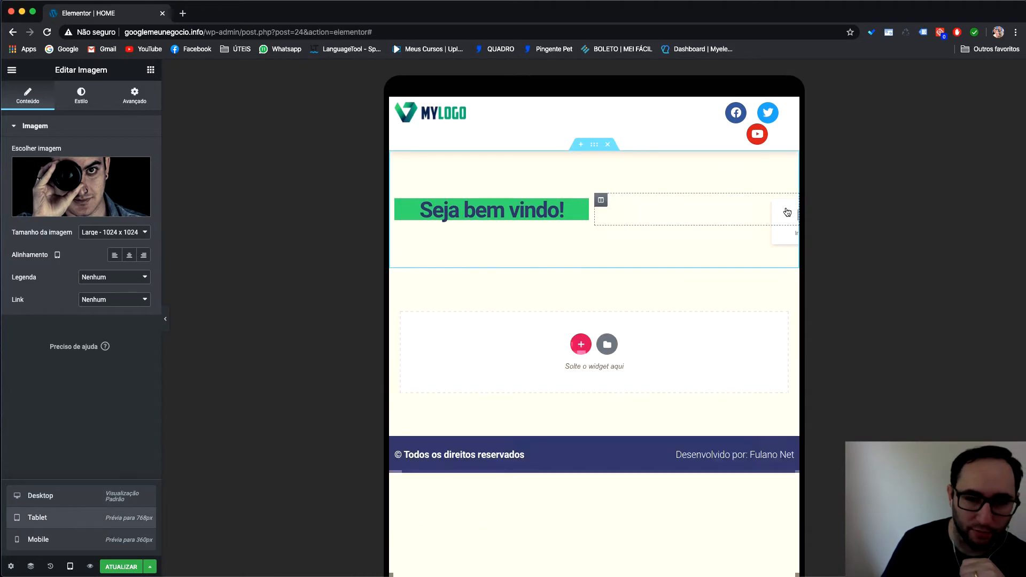
pyautogui.click(80, 109)
pyautogui.click(27, 373)
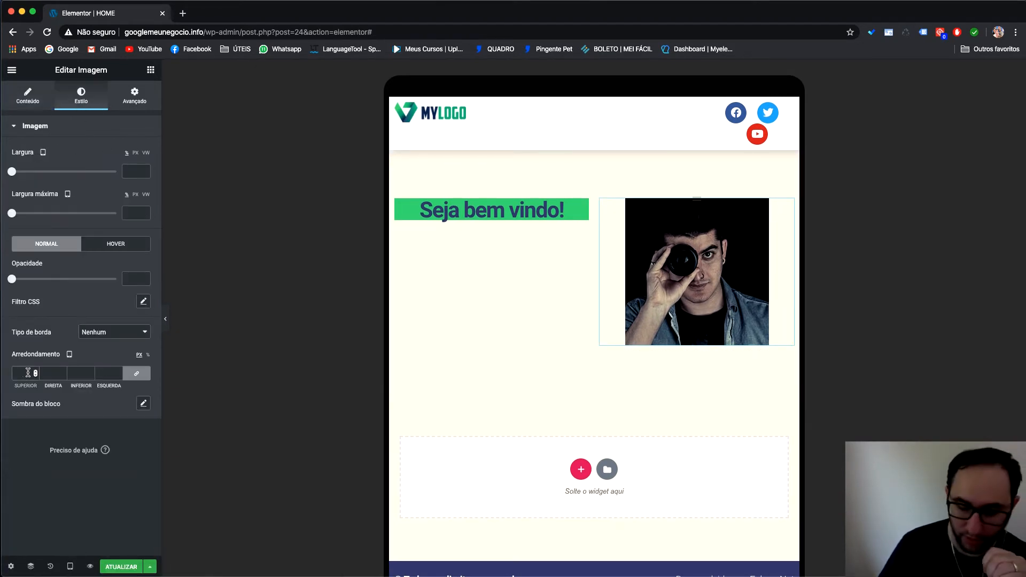
pyautogui.write('100')
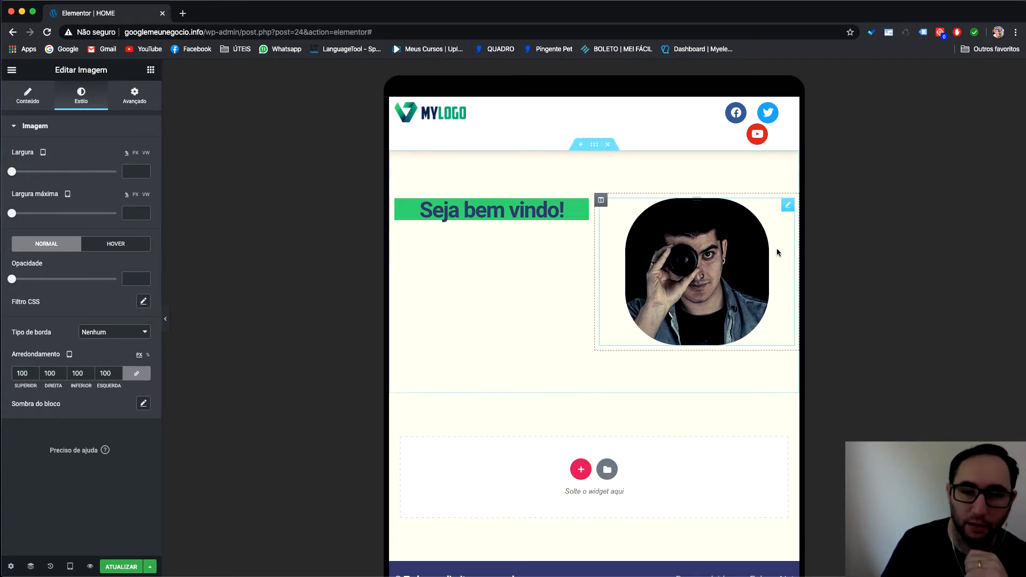
# Compare the image's corner rounding between the Desktop and Tablet previews.
pyautogui.click(69, 567)
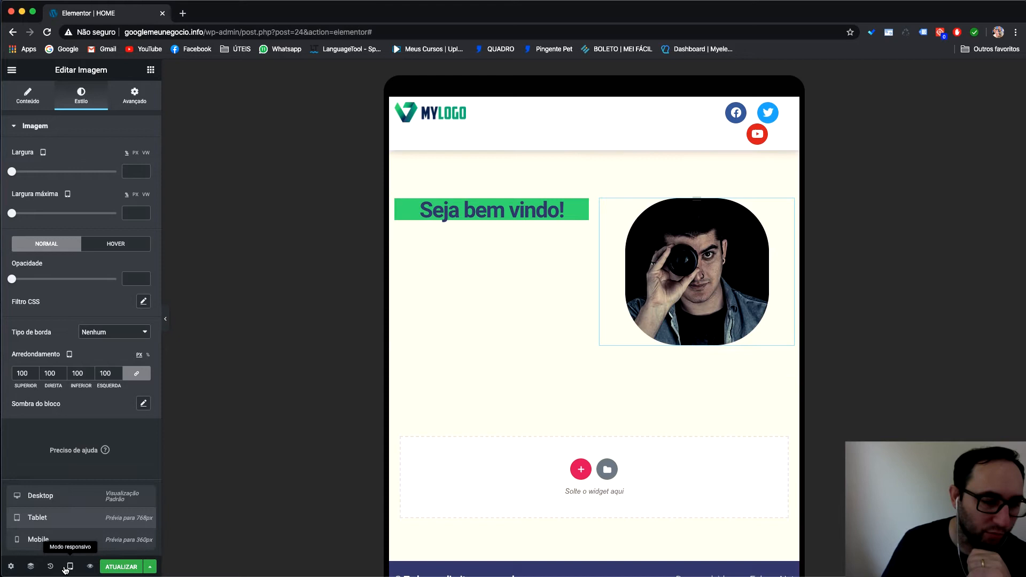
pyautogui.click(55, 496)
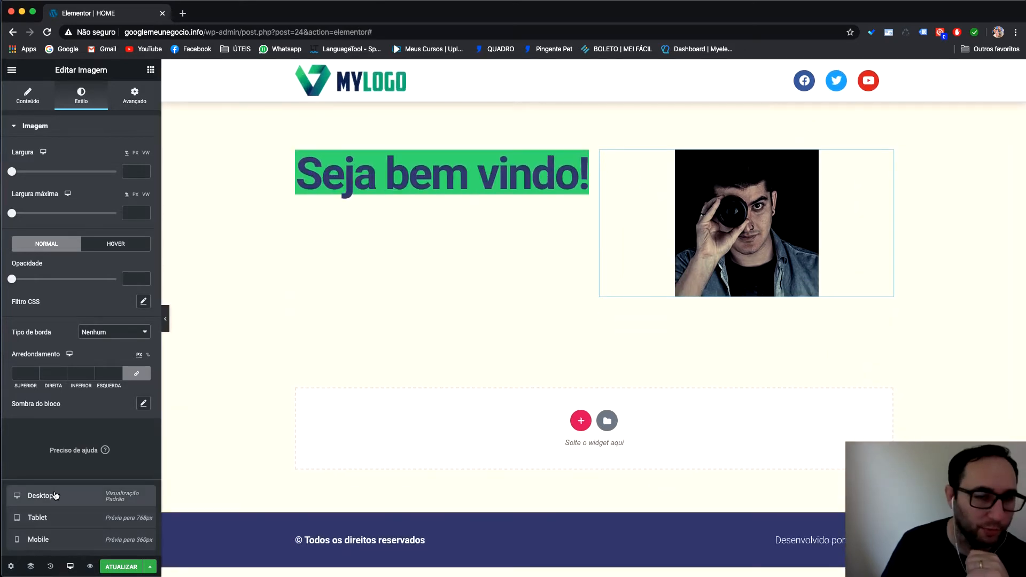
pyautogui.click(64, 517)
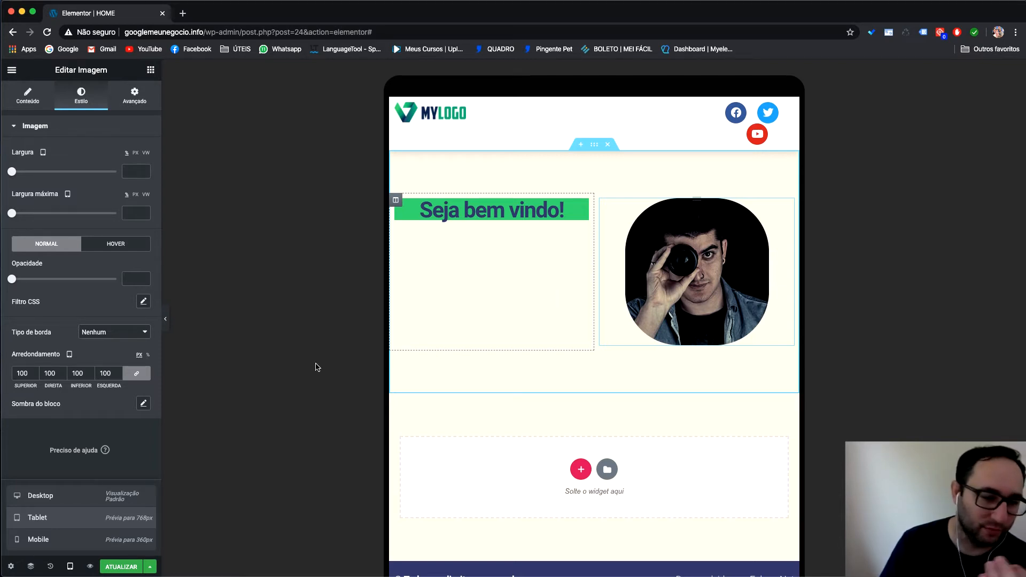
# In the Mobile preview, move the heading column below the image column and check the order in Tablet and Desktop.
pyautogui.click(67, 541)
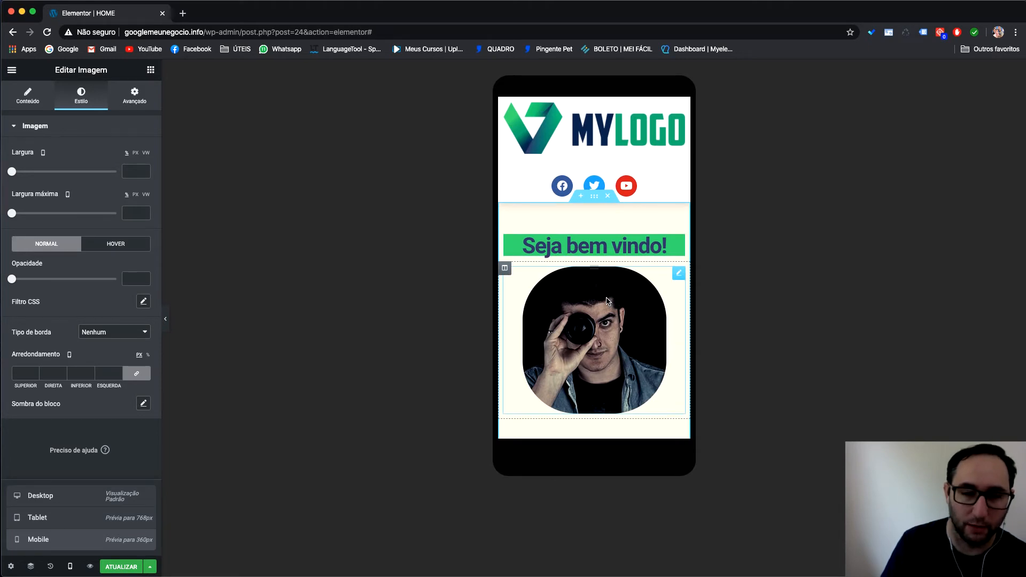
pyautogui.scroll(-1, 604, 300)
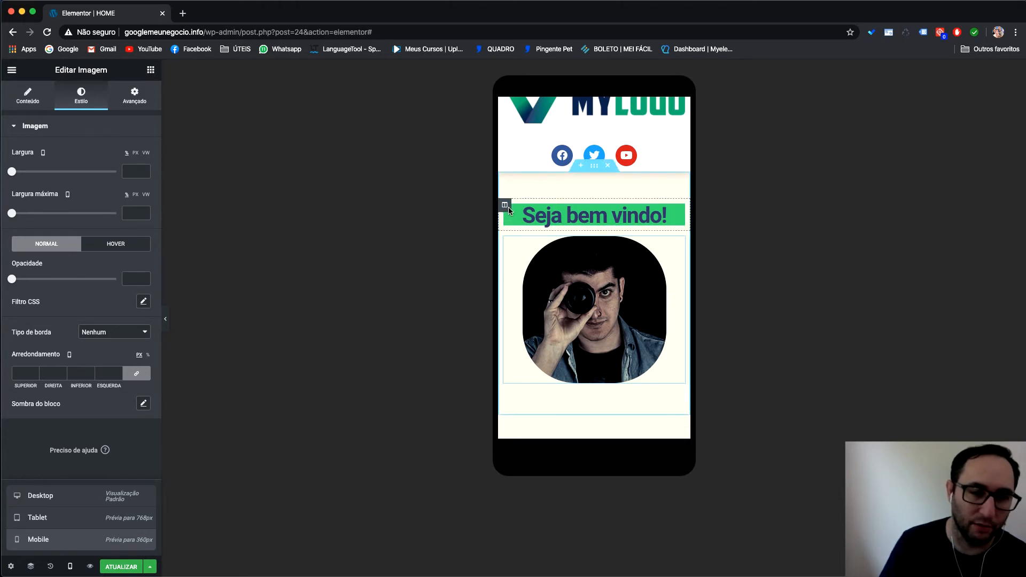
pyautogui.moveTo(506, 206); pyautogui.dragTo(512, 297)
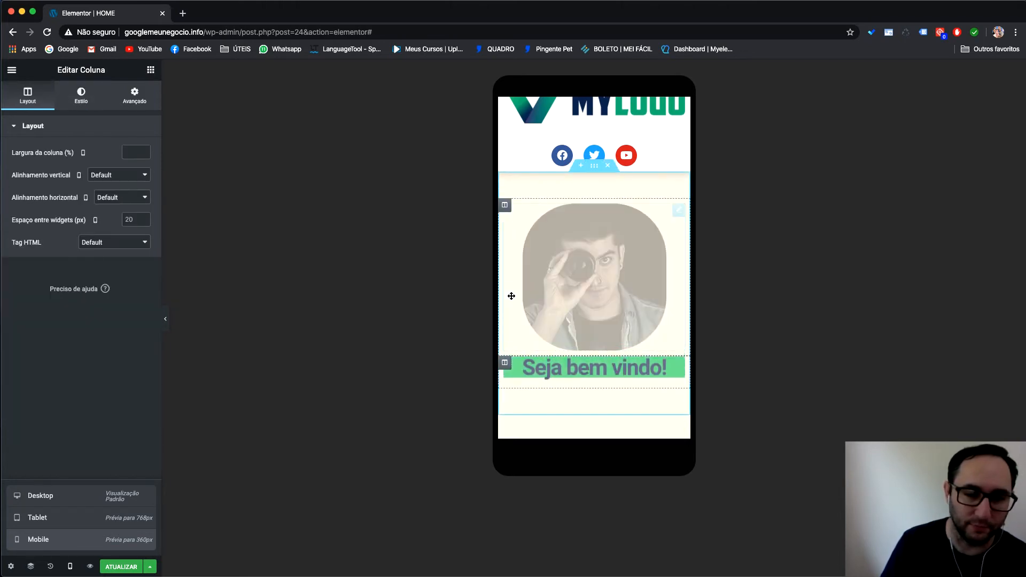
pyautogui.click(25, 522)
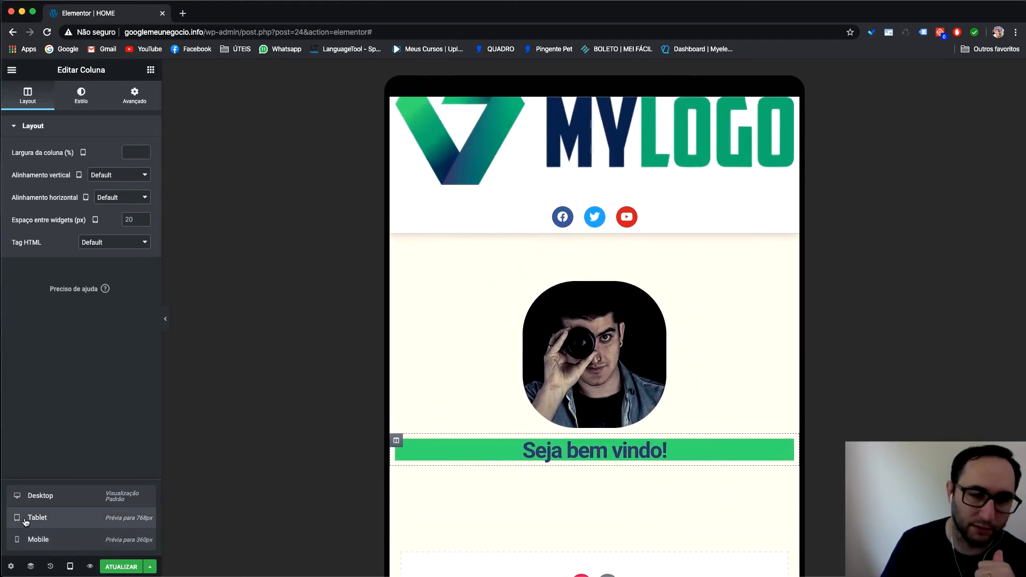
pyautogui.click(75, 496)
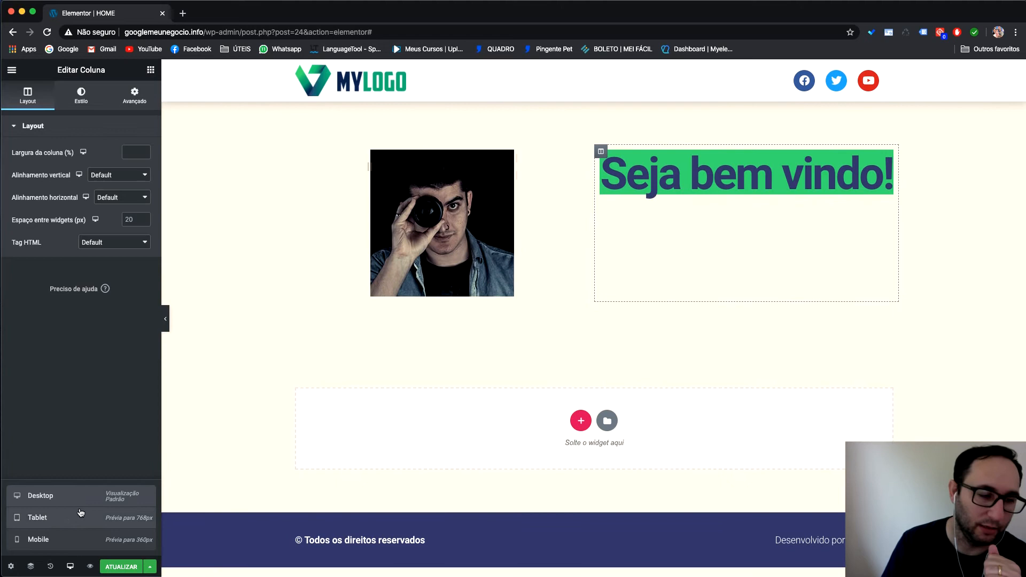
# Return to the Mobile preview and move the heading column back above the image column.
pyautogui.click(81, 541)
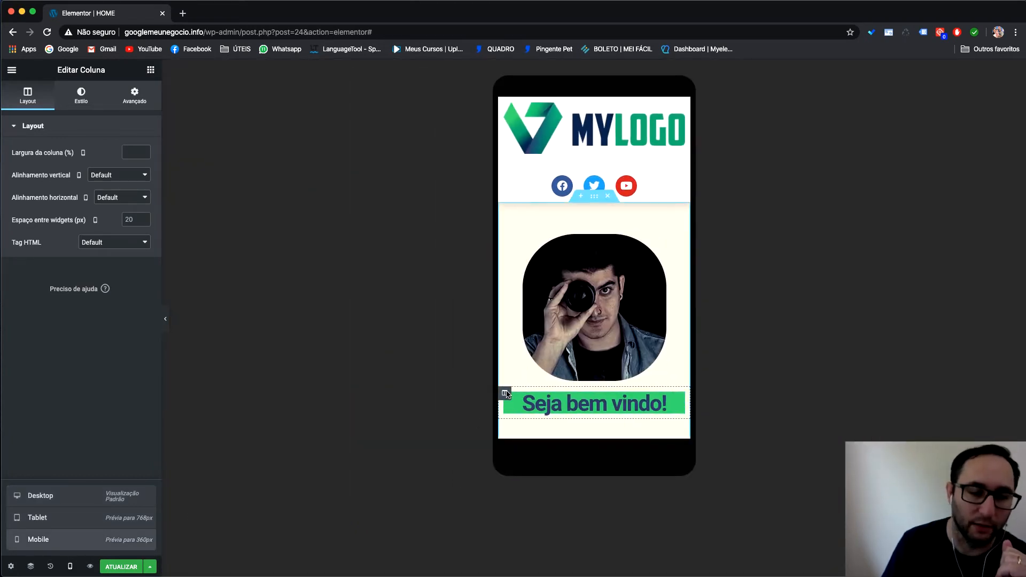
pyautogui.moveTo(603, 397); pyautogui.dragTo(527, 276)
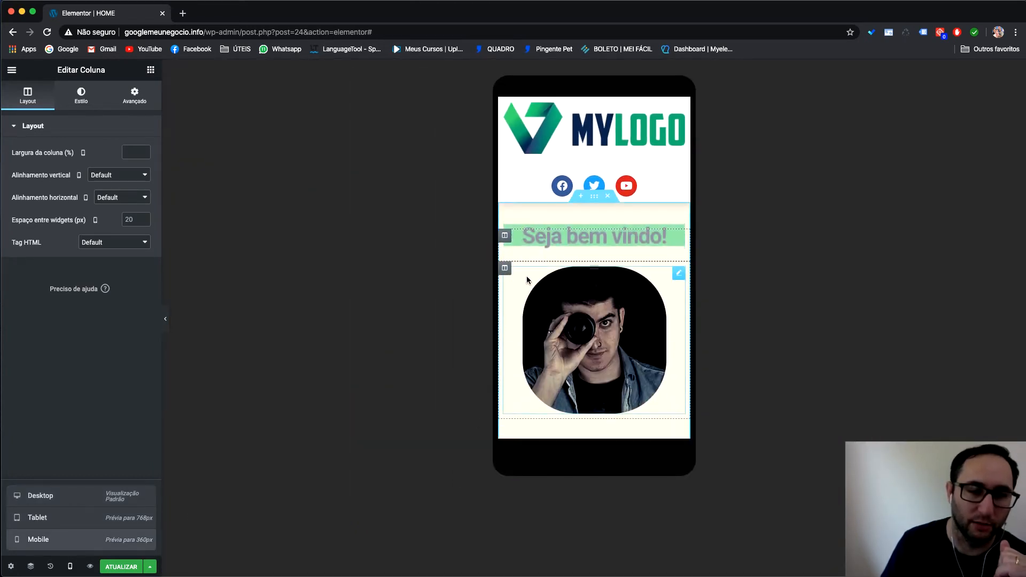
pyautogui.scroll(-1, 557, 333)
pyautogui.scroll(-1, 558, 333)
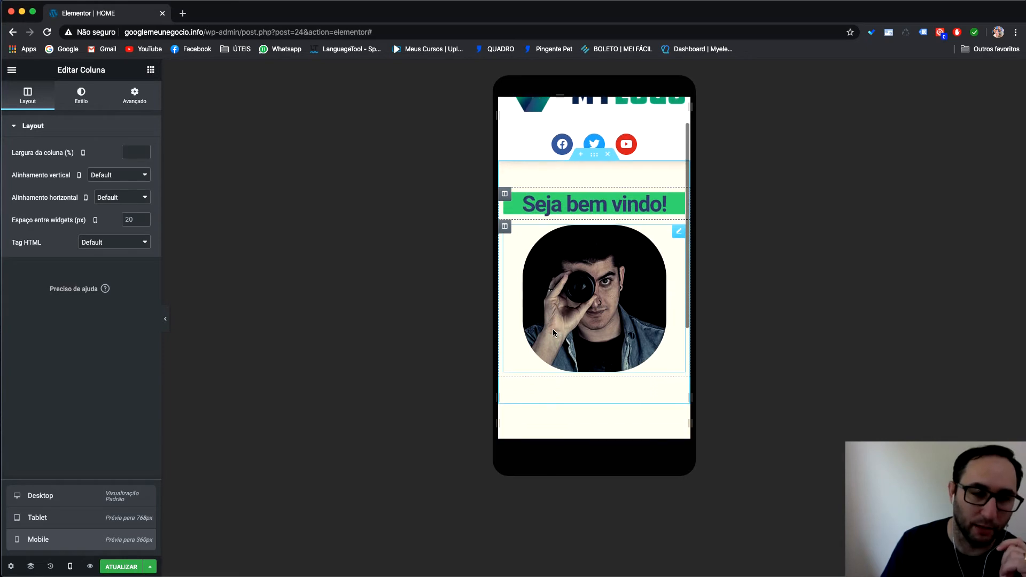
# Turn on "Reverter colunas (Mobile)" in the section's responsive settings.
pyautogui.click(596, 156)
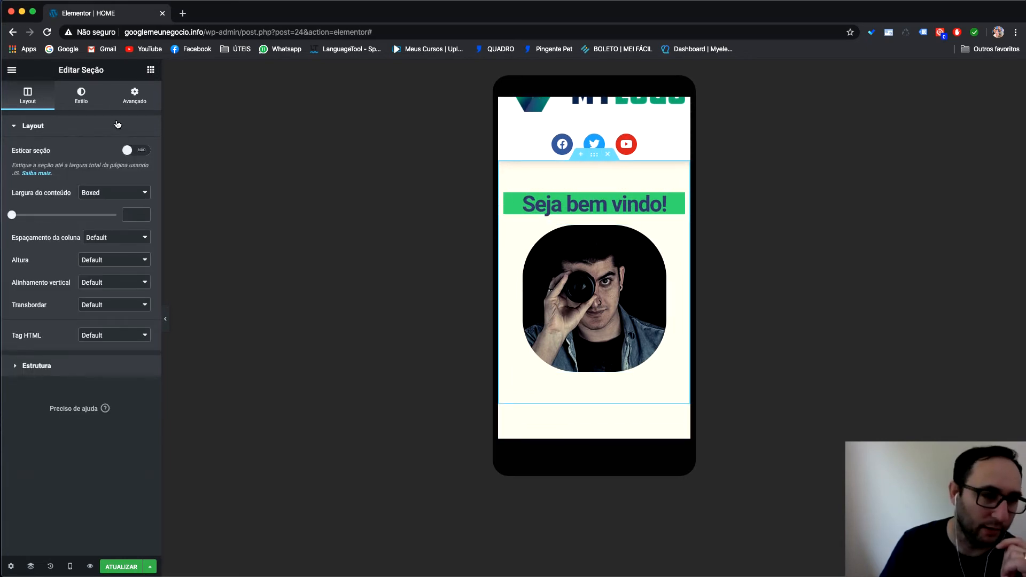
pyautogui.click(134, 97)
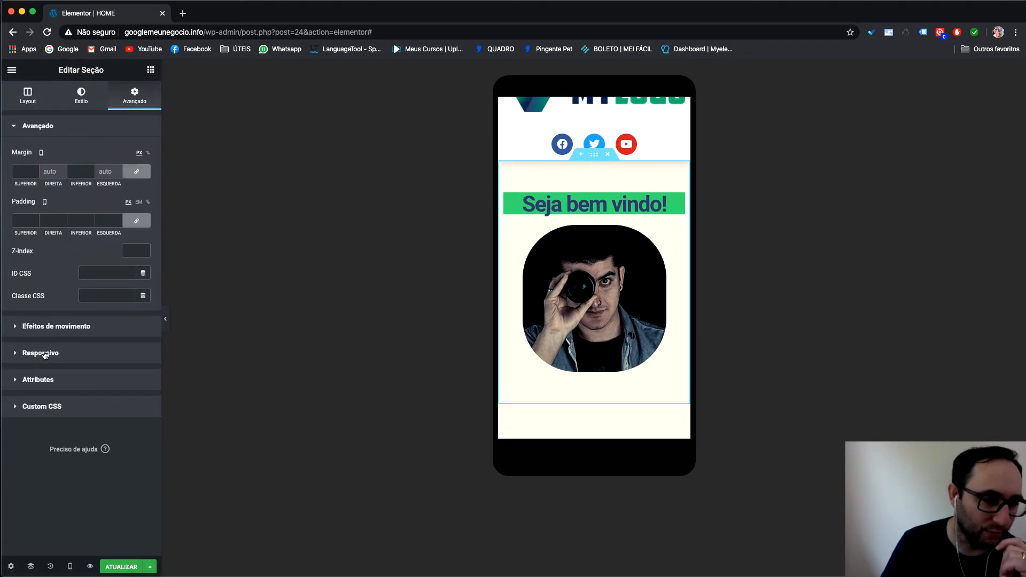
pyautogui.click(102, 357)
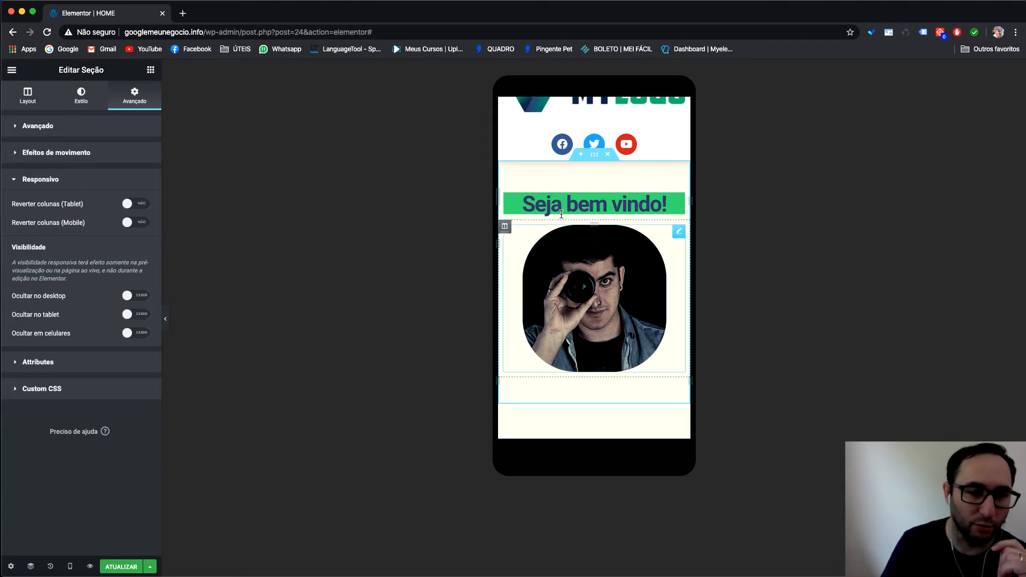
pyautogui.click(134, 224)
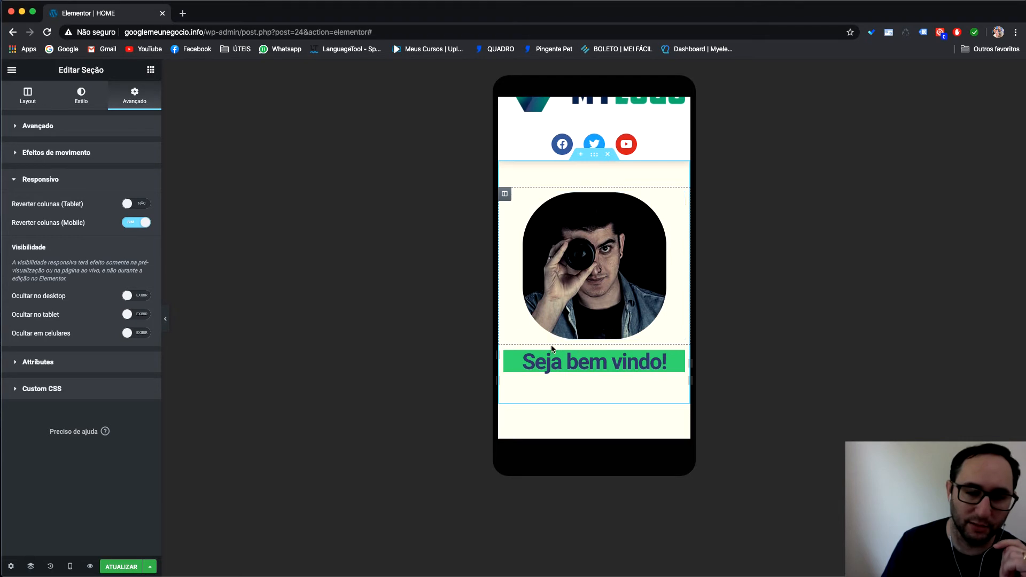
# Compare the section's column order in the Desktop, Tablet and Mobile previews.
pyautogui.moveTo(70, 567)
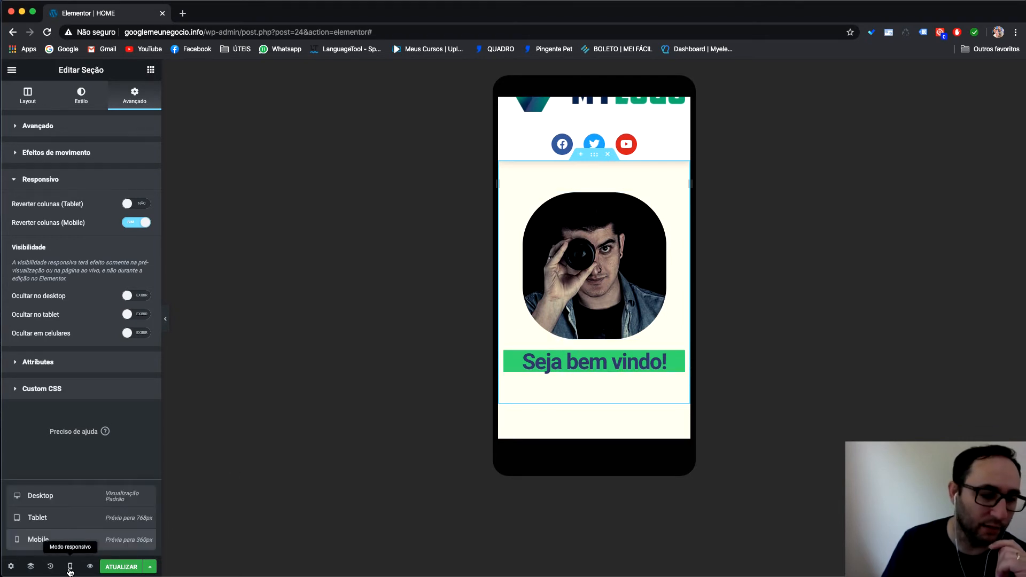
pyautogui.click(64, 495)
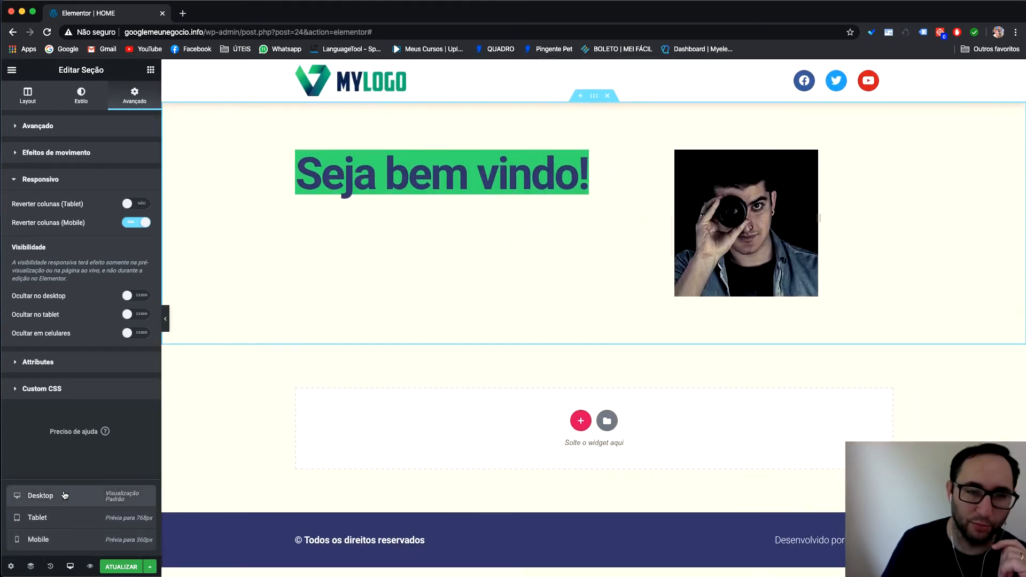
pyautogui.click(59, 519)
pyautogui.click(59, 541)
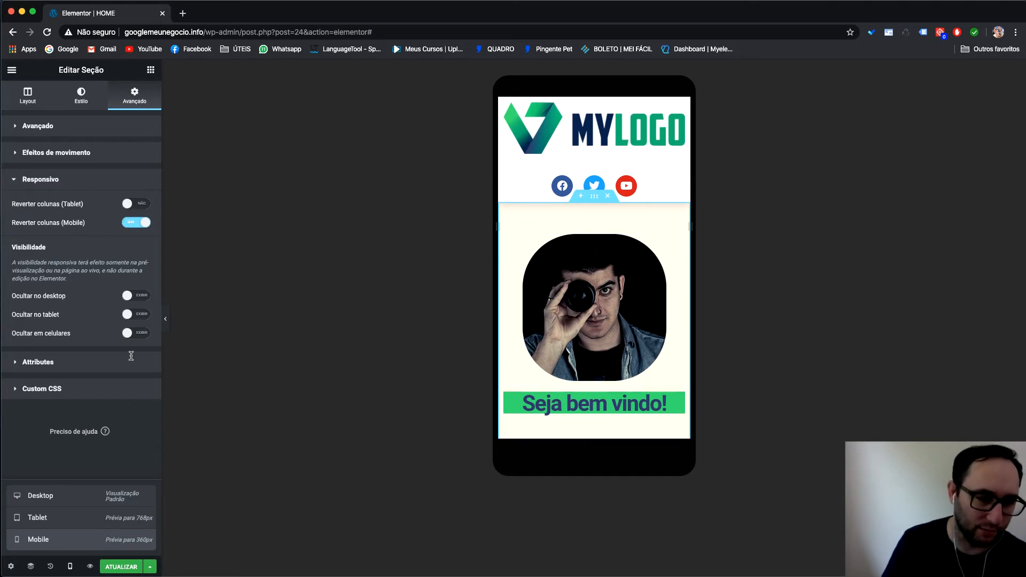
# Try "Reverter colunas (Tablet)" in the Tablet preview and turn column reversal off again for both Tablet and Mobile.
pyautogui.click(79, 516)
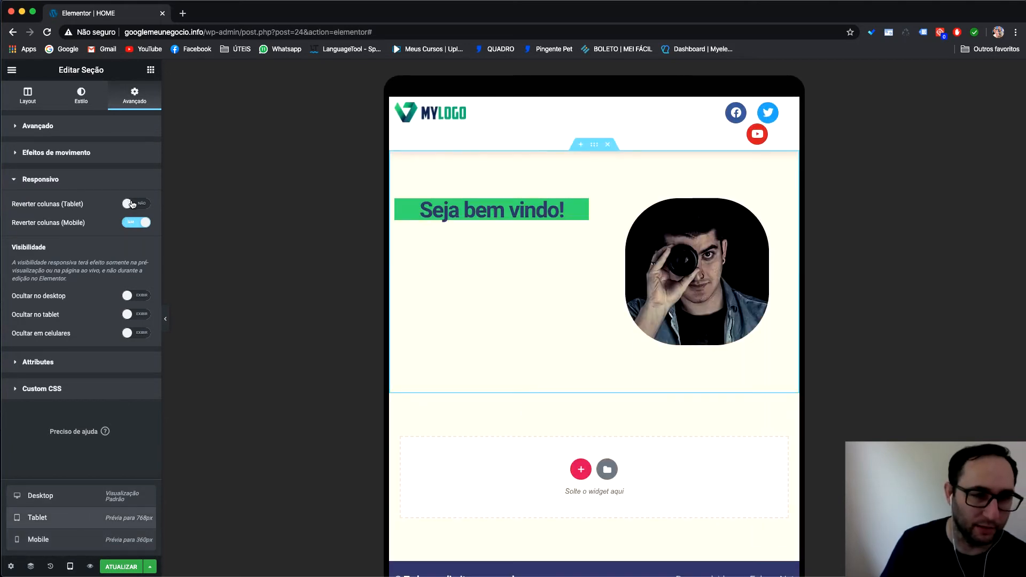
pyautogui.click(132, 205)
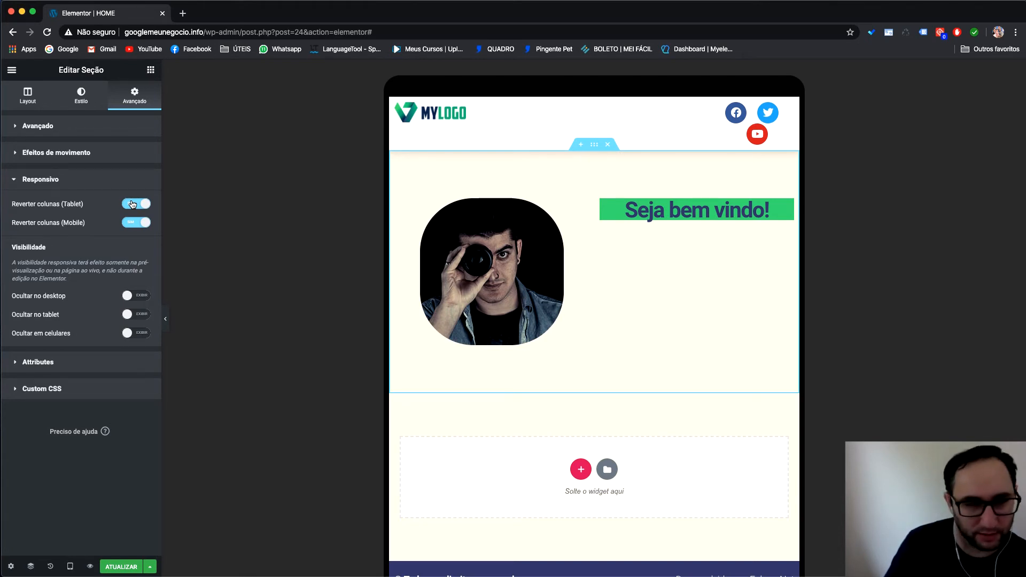
pyautogui.click(132, 205)
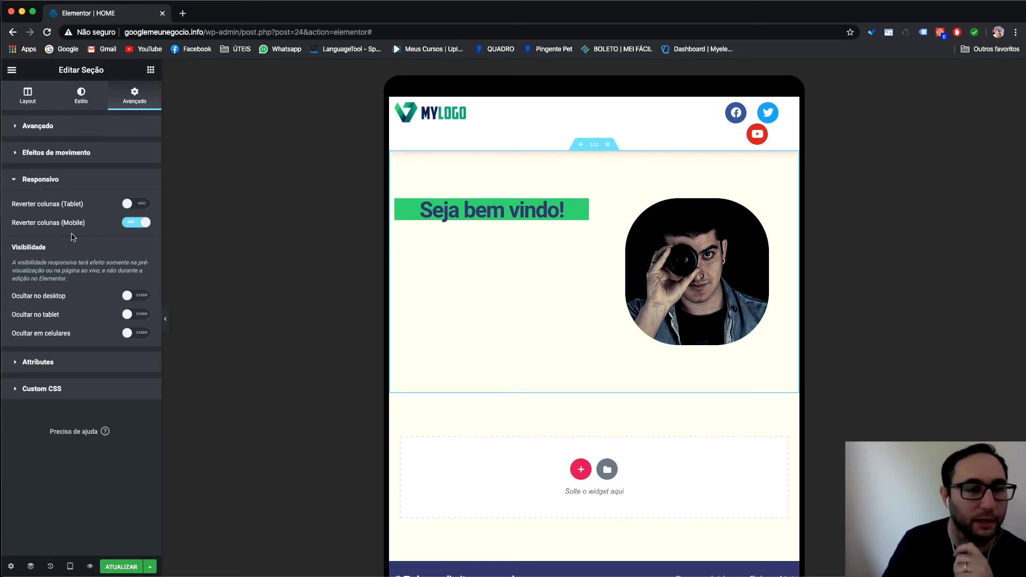
pyautogui.click(130, 223)
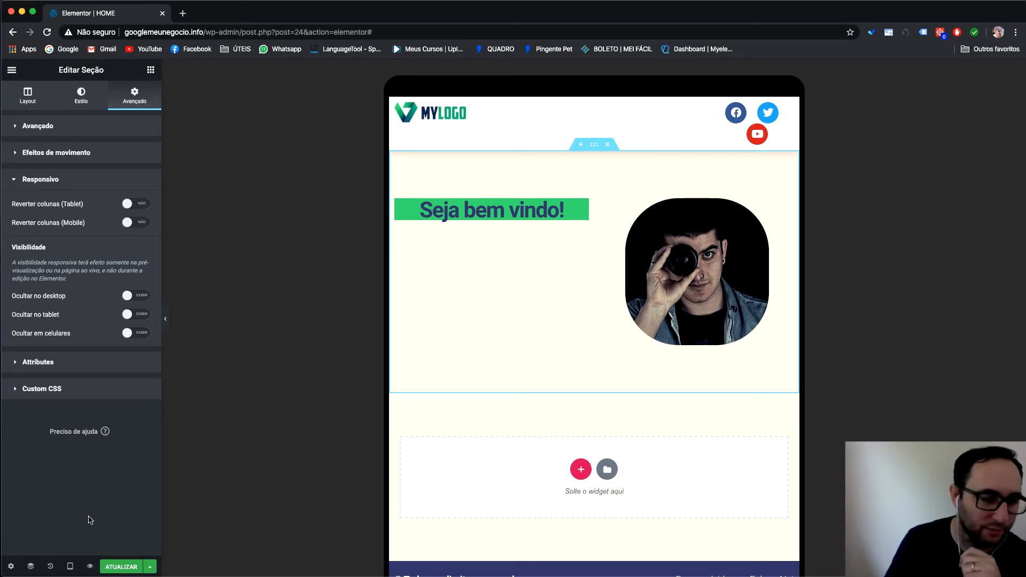
# Set the heading's font size to 29 px in the Mobile preview.
pyautogui.click(70, 566)
pyautogui.click(48, 541)
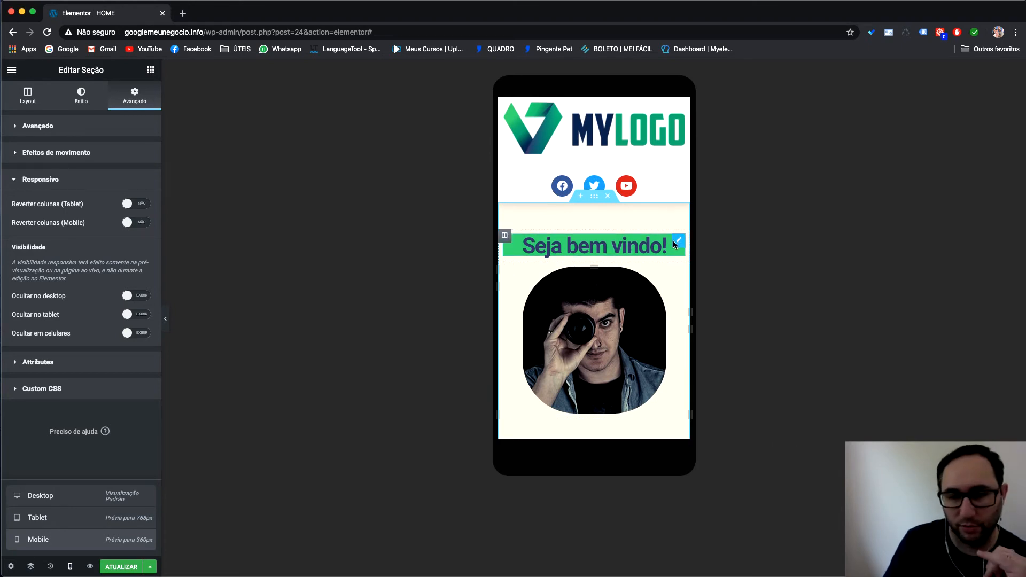
pyautogui.click(675, 242)
pyautogui.click(144, 175)
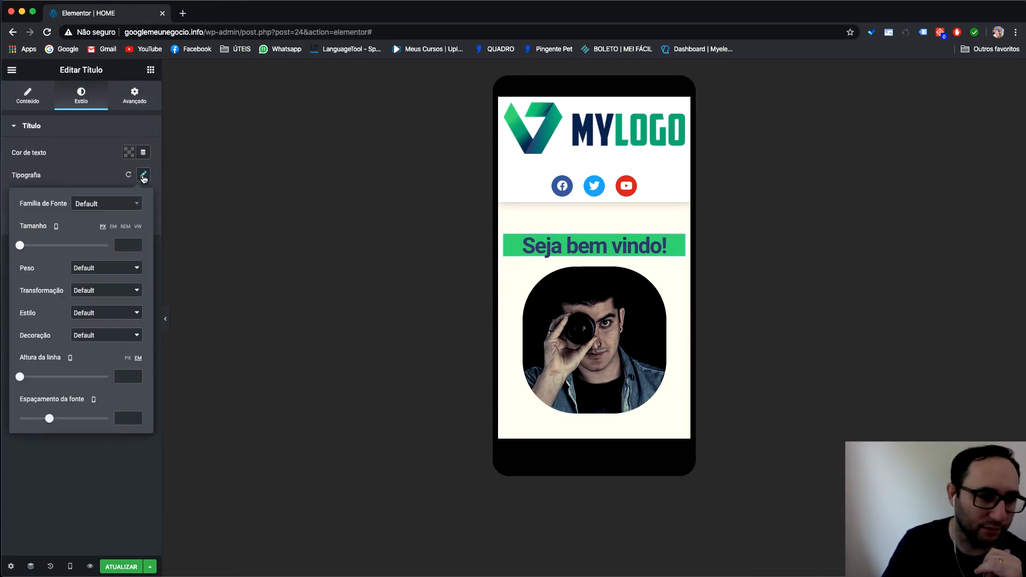
pyautogui.click(134, 242)
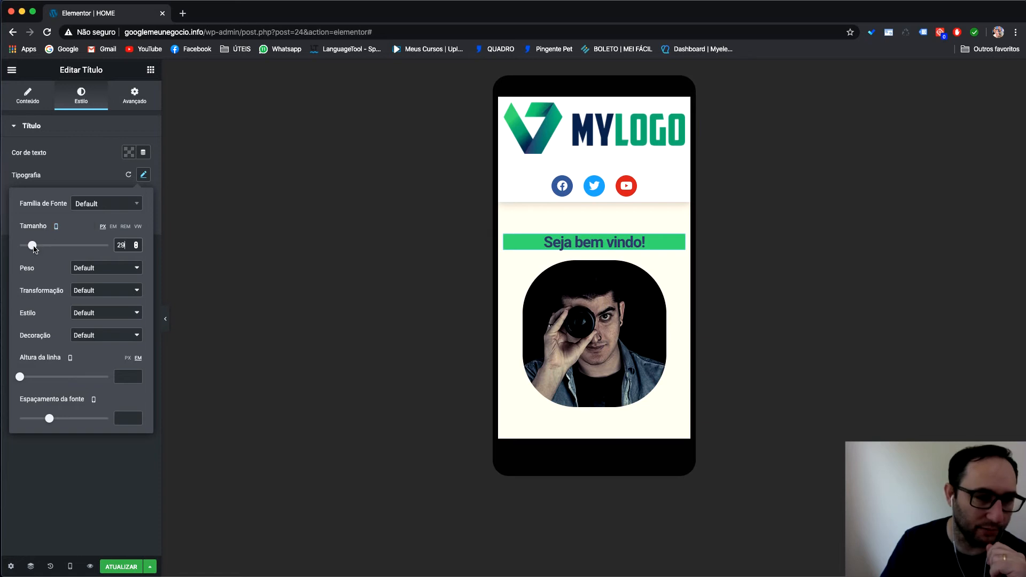
# Set the heading's Mobile font size to 34 px and its text color to the red #B31A1A.
pyautogui.moveTo(34, 250)
pyautogui.mouseDown()
pyautogui.moveTo(51, 249)
pyautogui.moveTo(31, 249)
pyautogui.moveTo(42, 250)
pyautogui.mouseUp()
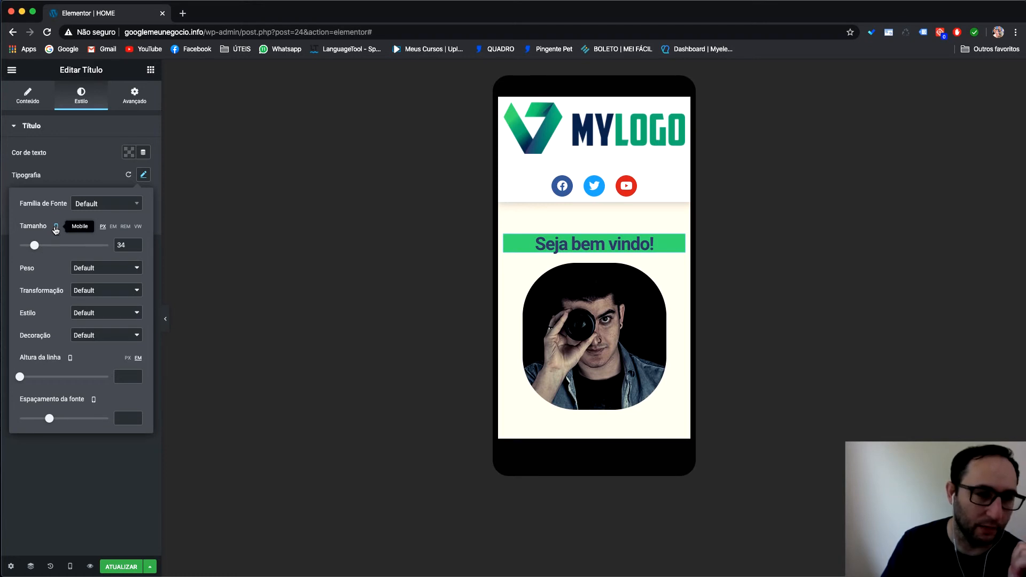
pyautogui.click(69, 171)
pyautogui.click(128, 155)
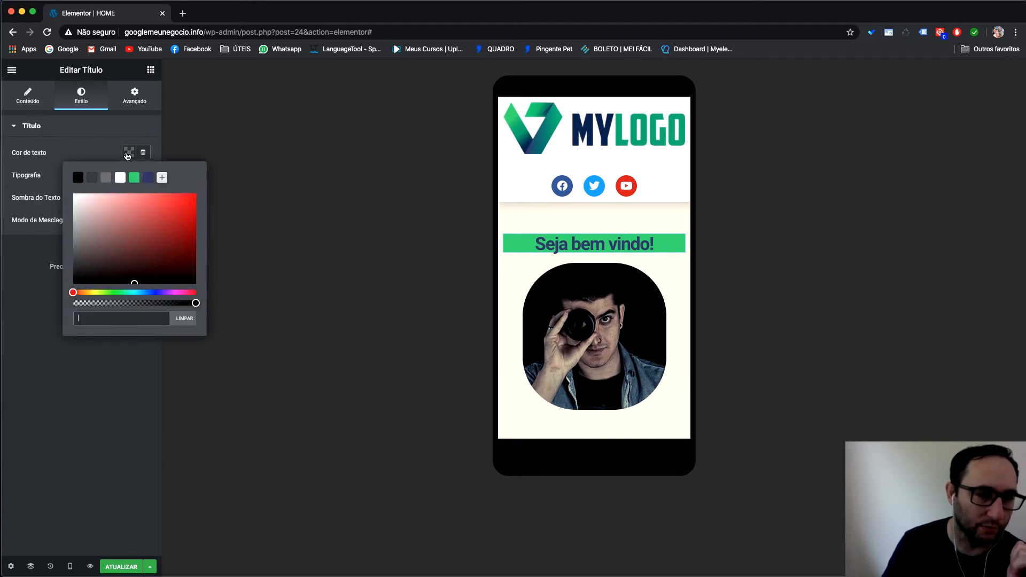
pyautogui.click(43, 155)
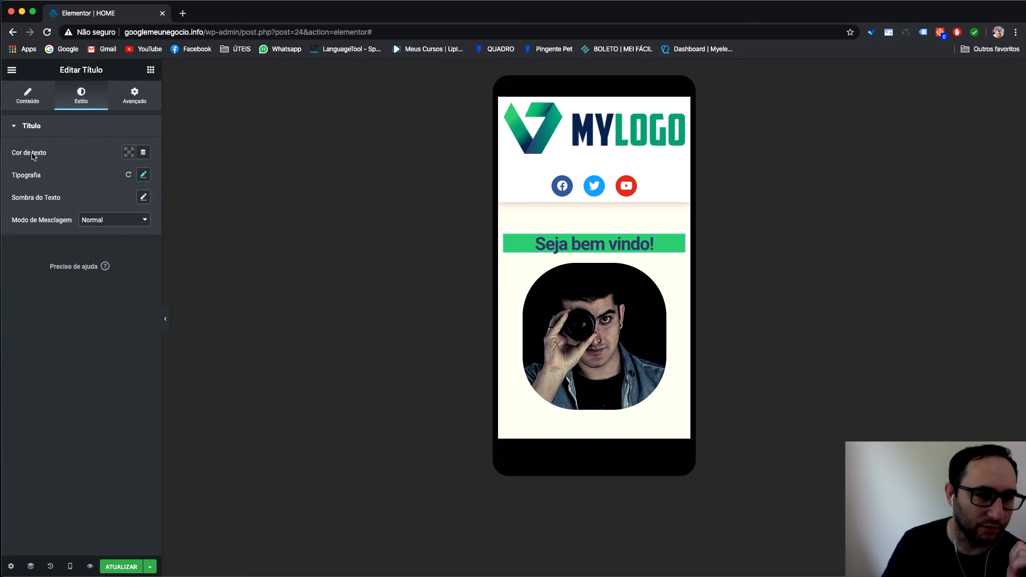
pyautogui.click(129, 152)
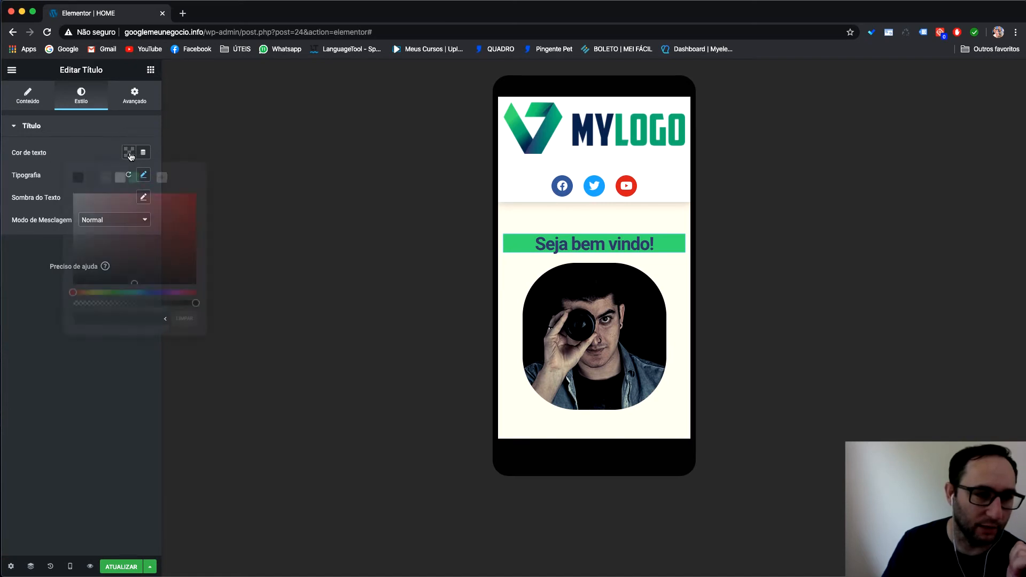
pyautogui.click(178, 221)
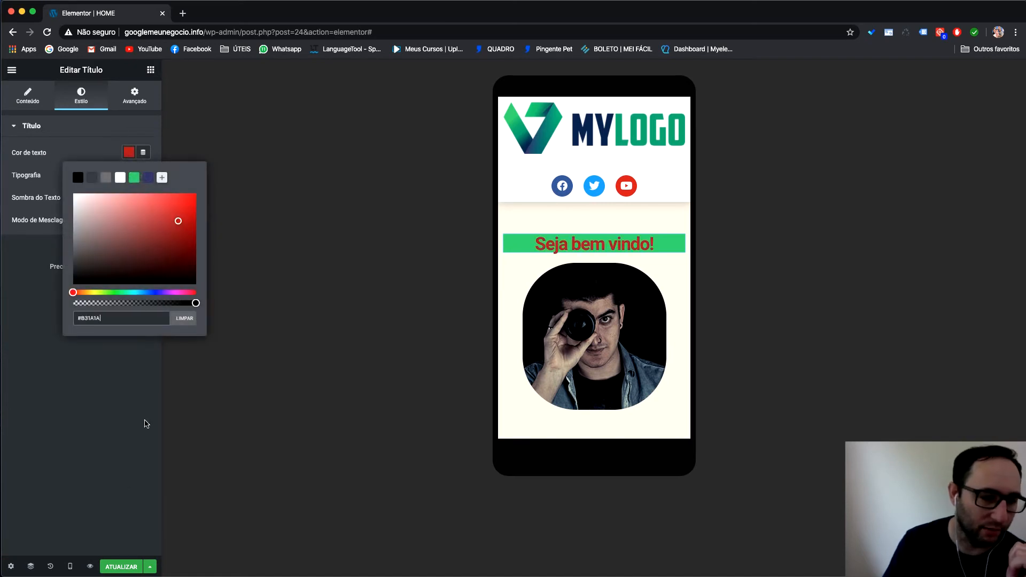
# Compare the heading's text color across the Desktop, Tablet and Mobile previews.
pyautogui.click(70, 567)
pyautogui.click(53, 497)
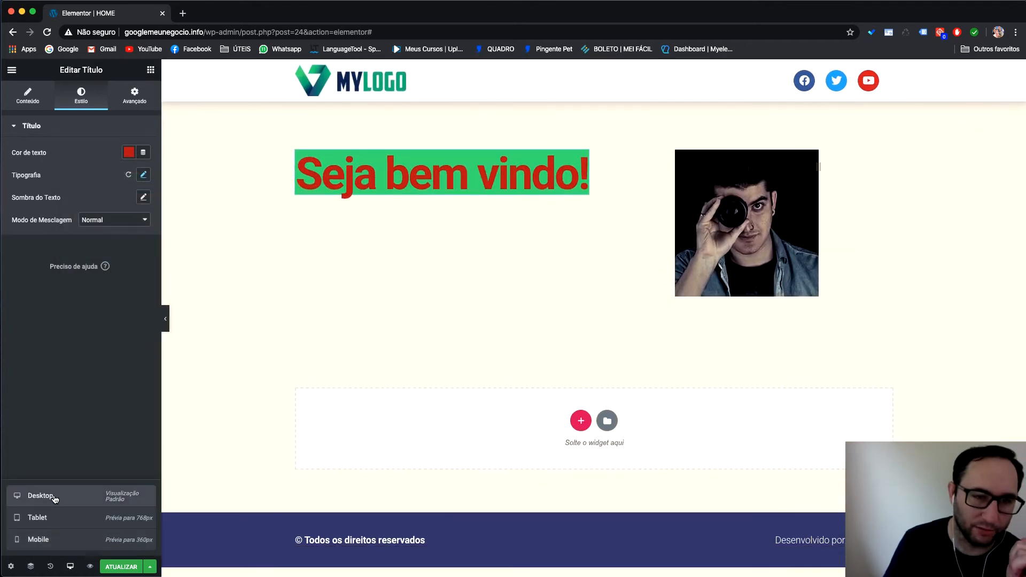
pyautogui.click(38, 518)
pyautogui.click(53, 540)
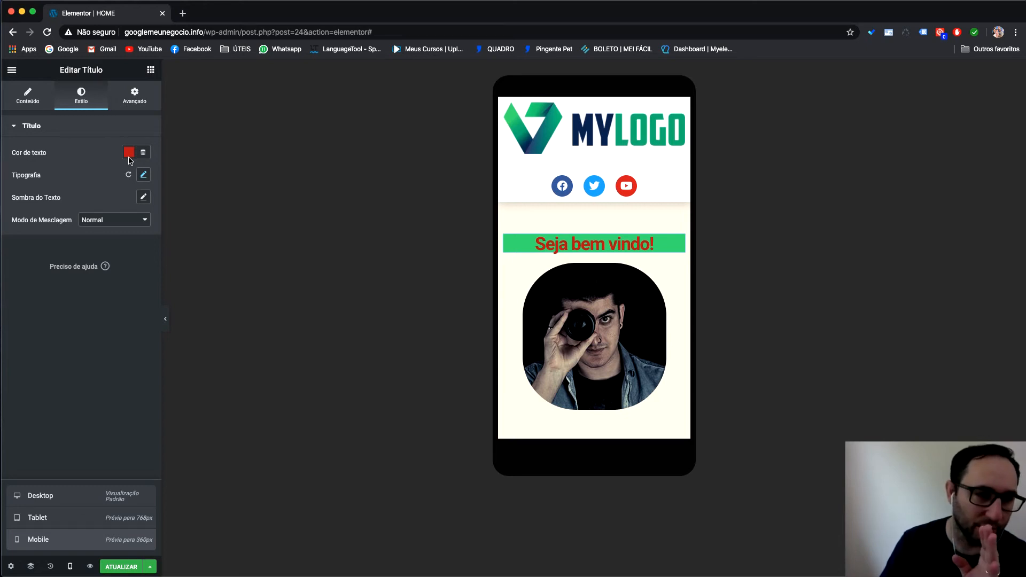
# Review which of the heading's typography and content settings offer per-device values.
pyautogui.click(144, 174)
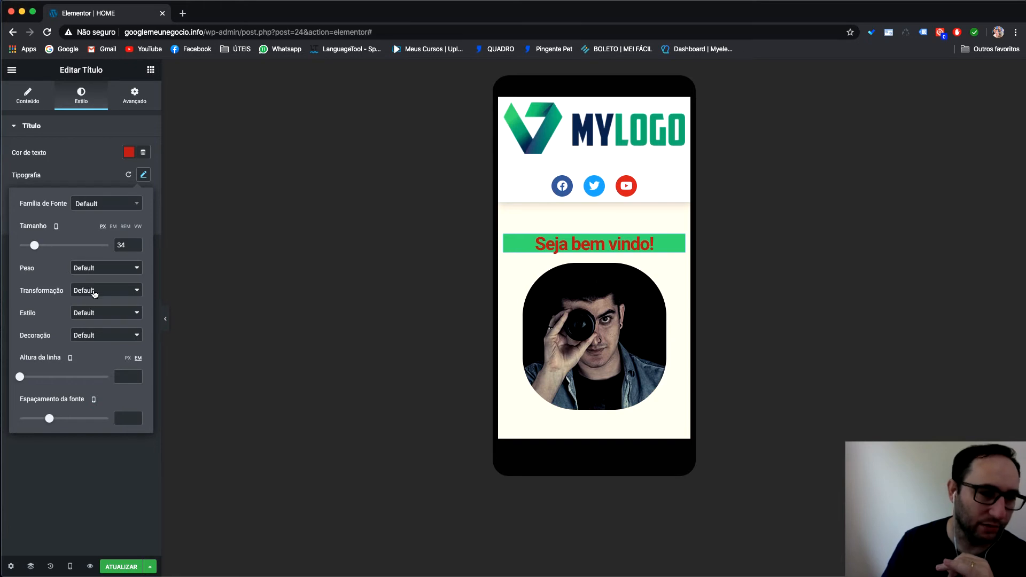
pyautogui.click(98, 163)
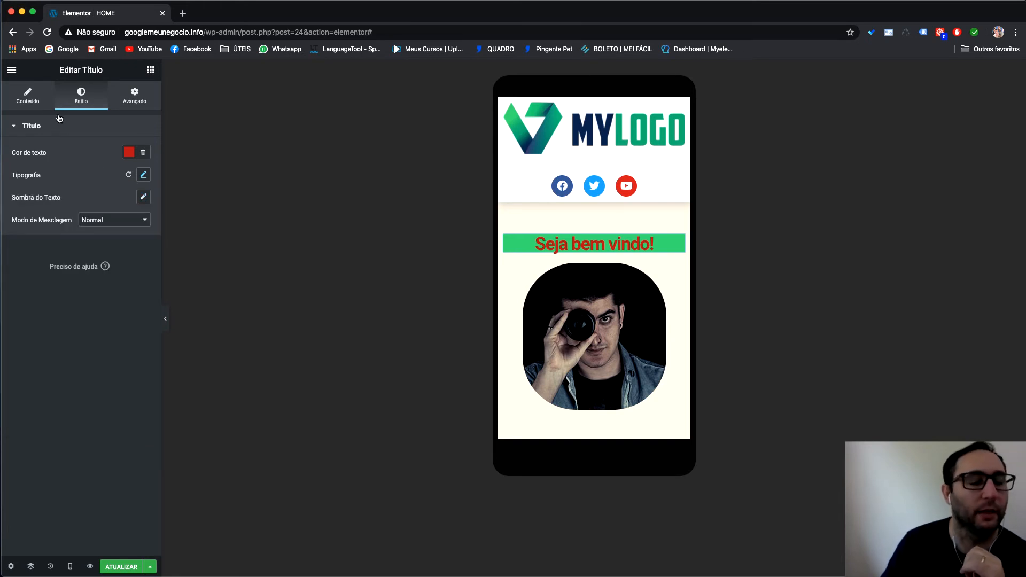
pyautogui.click(29, 97)
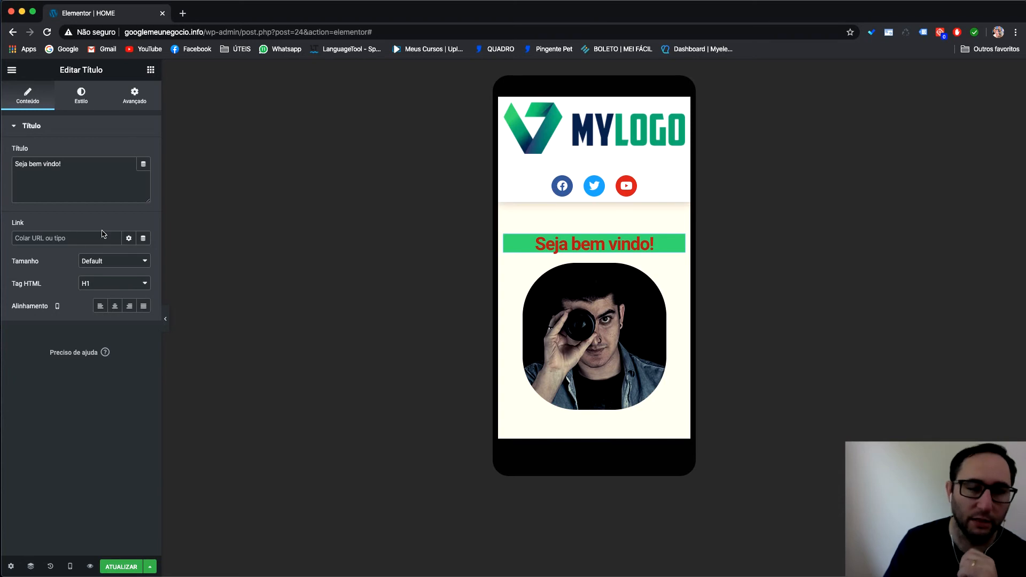
# In the Desktop preview, choose the classic background type for the section holding the heading and image.
pyautogui.click(70, 567)
pyautogui.click(80, 497)
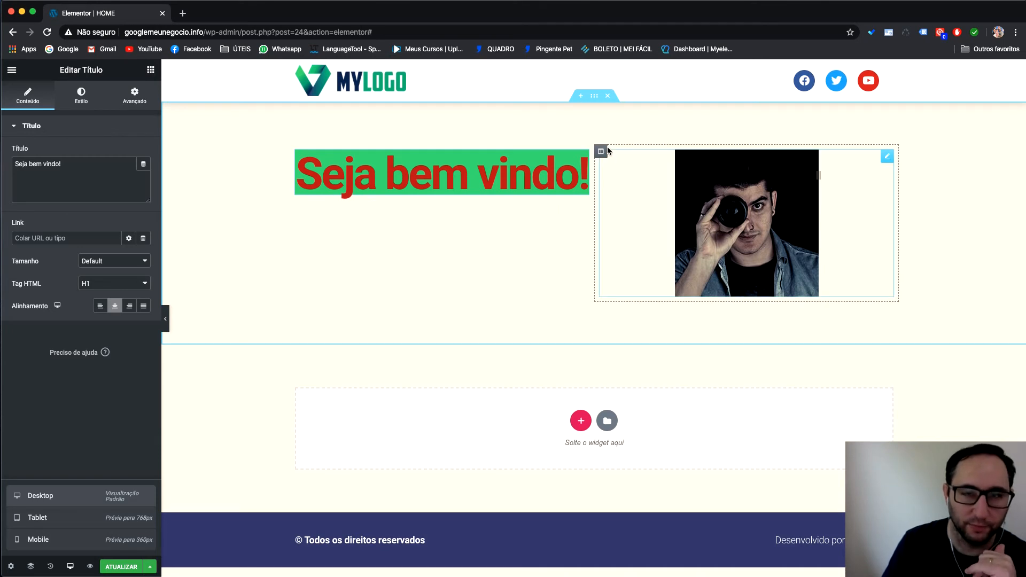
pyautogui.click(594, 96)
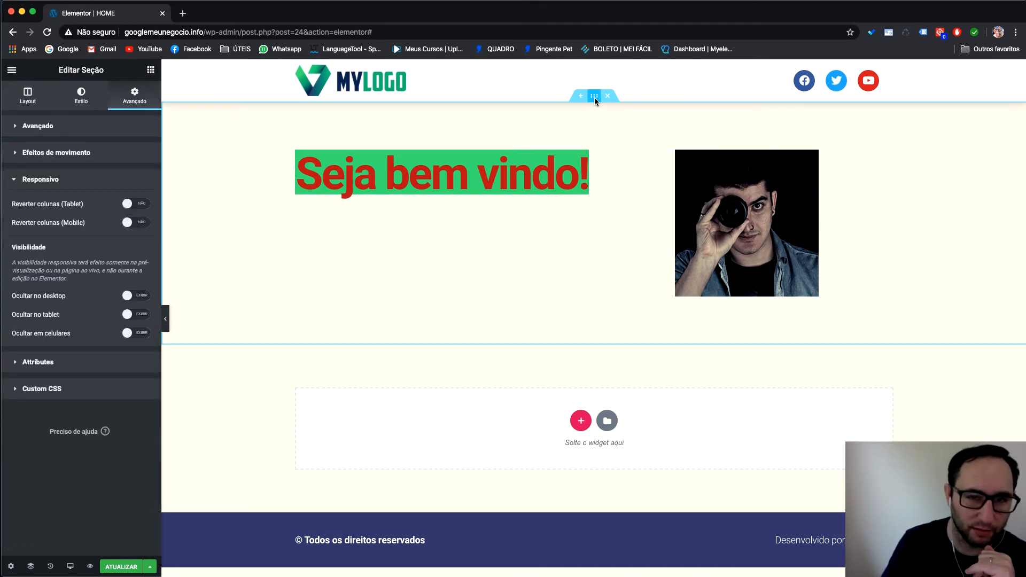
pyautogui.click(76, 104)
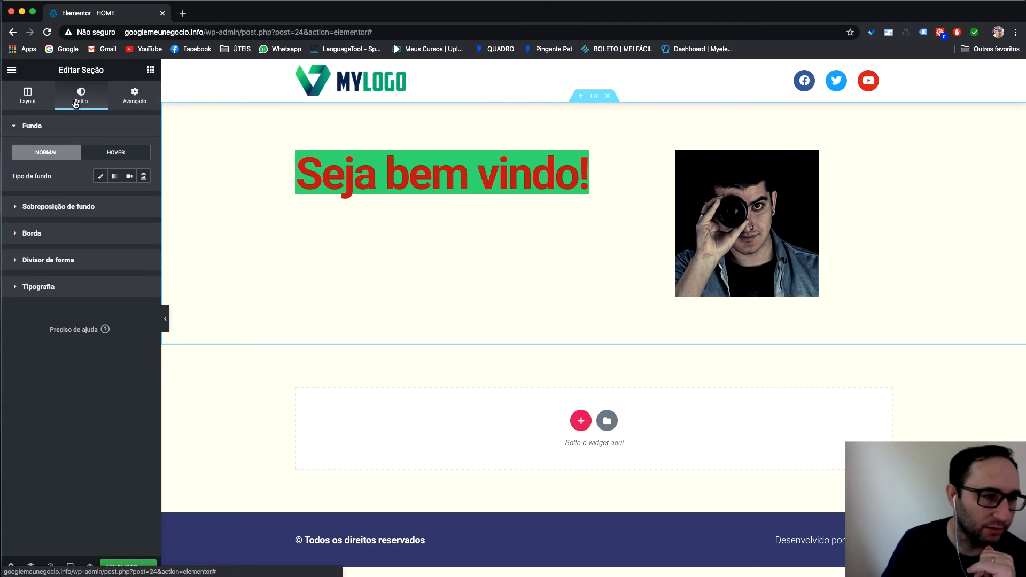
pyautogui.click(96, 176)
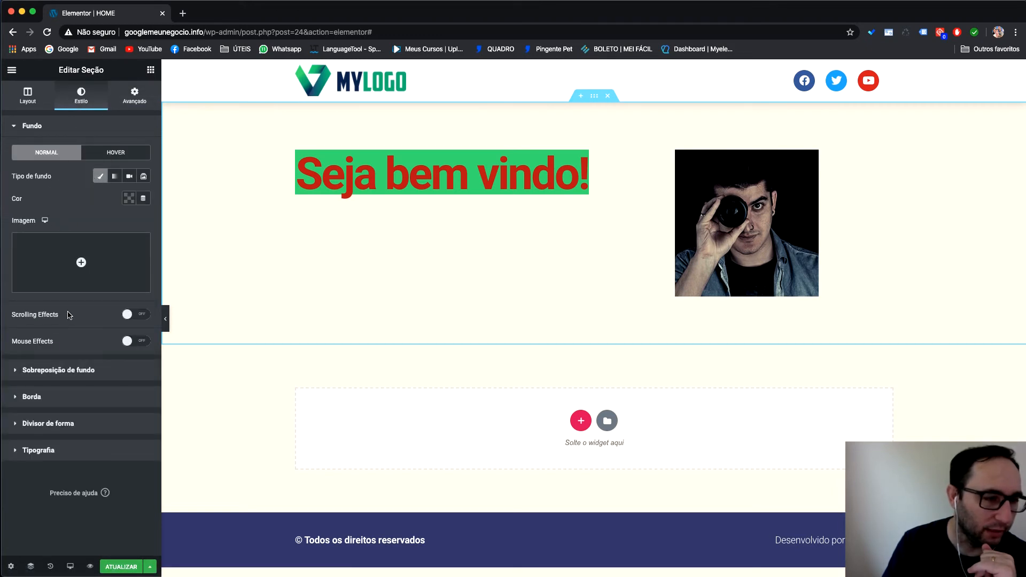
# In the Mobile preview, unlink the section's margin and padding values and set its top padding to 20 px.
pyautogui.click(113, 101)
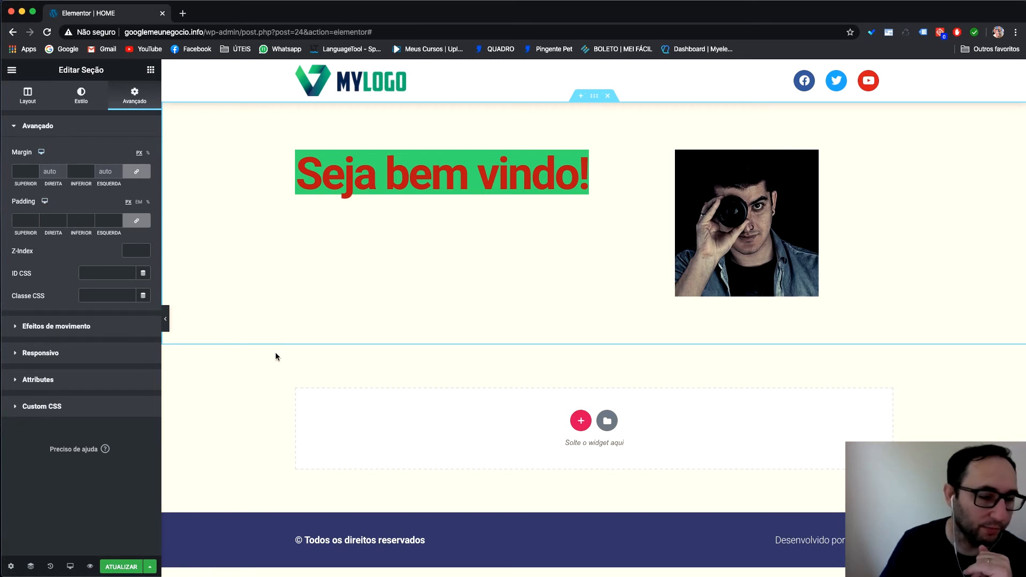
pyautogui.click(70, 567)
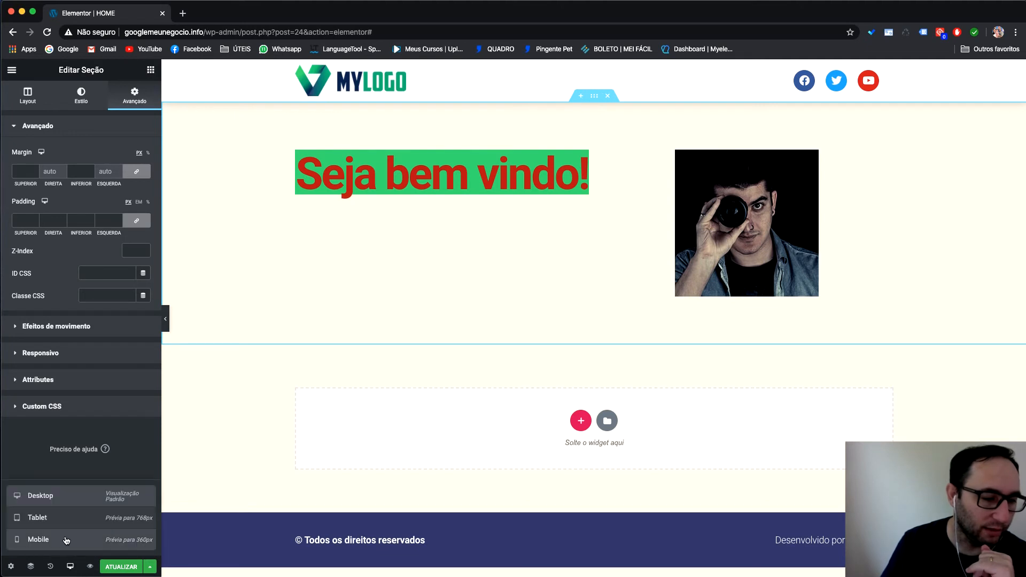
pyautogui.click(69, 539)
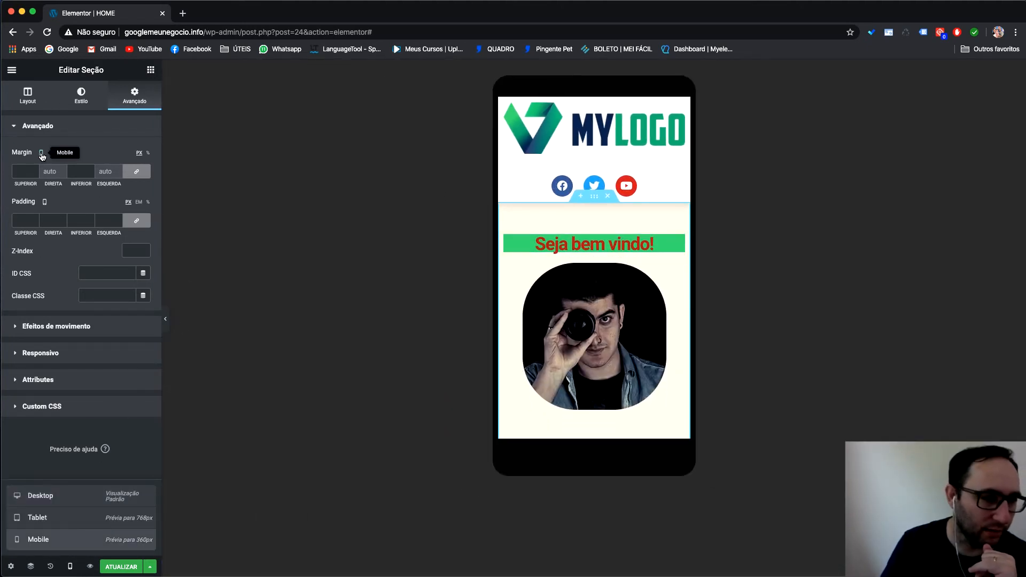
pyautogui.click(136, 171)
pyautogui.click(136, 216)
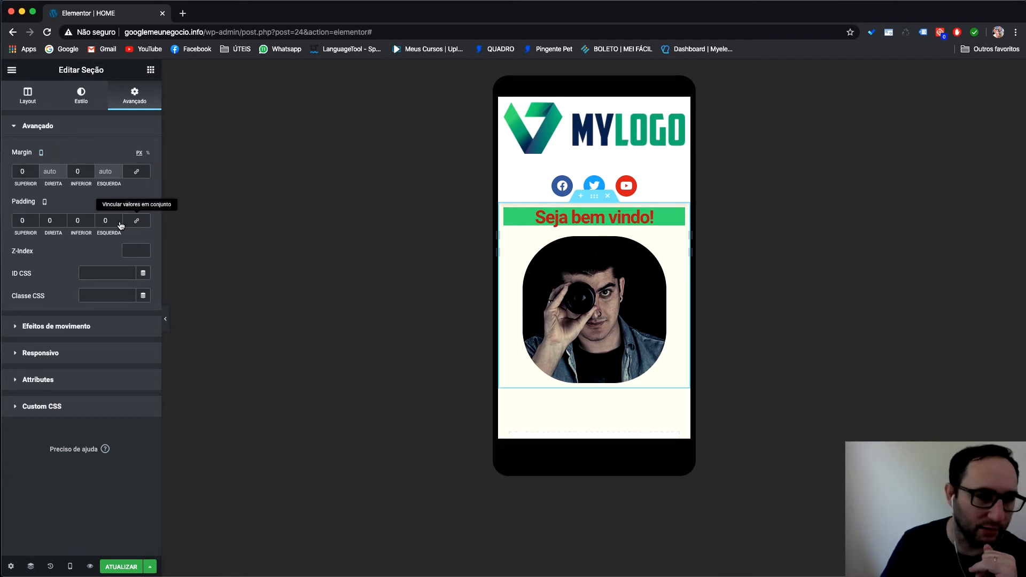
pyautogui.click(35, 219)
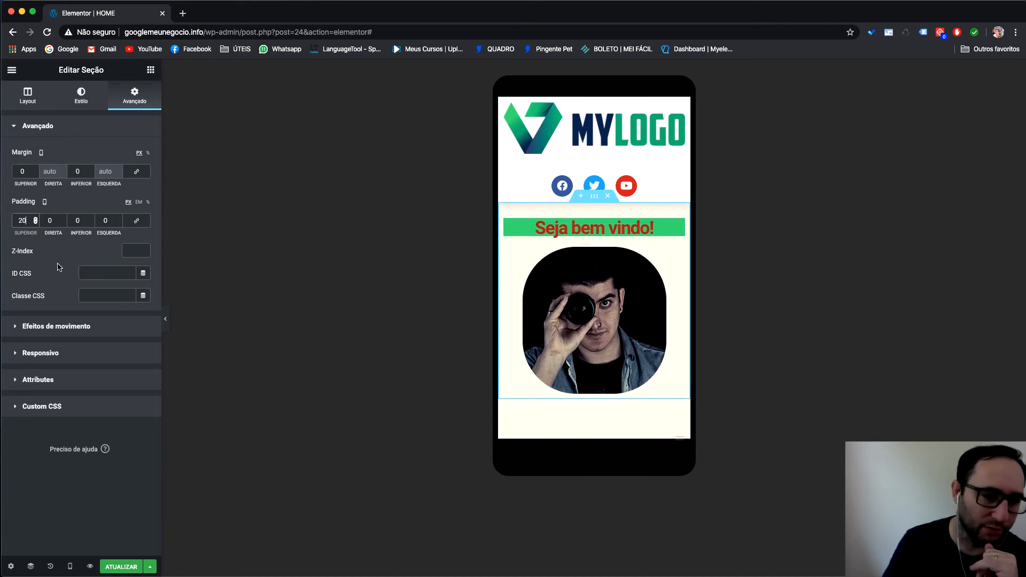
# Check the section's margin and padding in the Desktop preview.
pyautogui.click(70, 566)
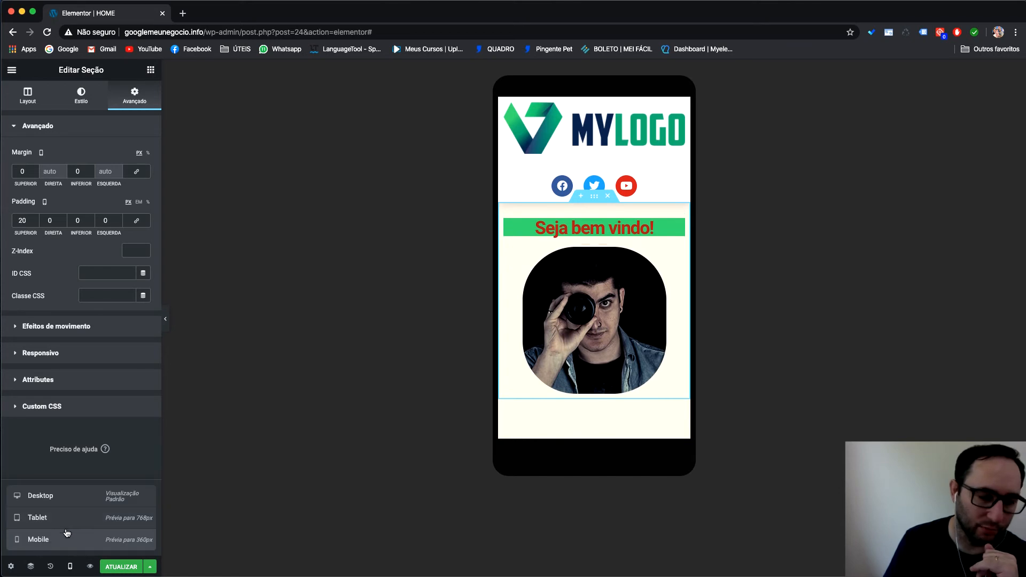
pyautogui.click(60, 494)
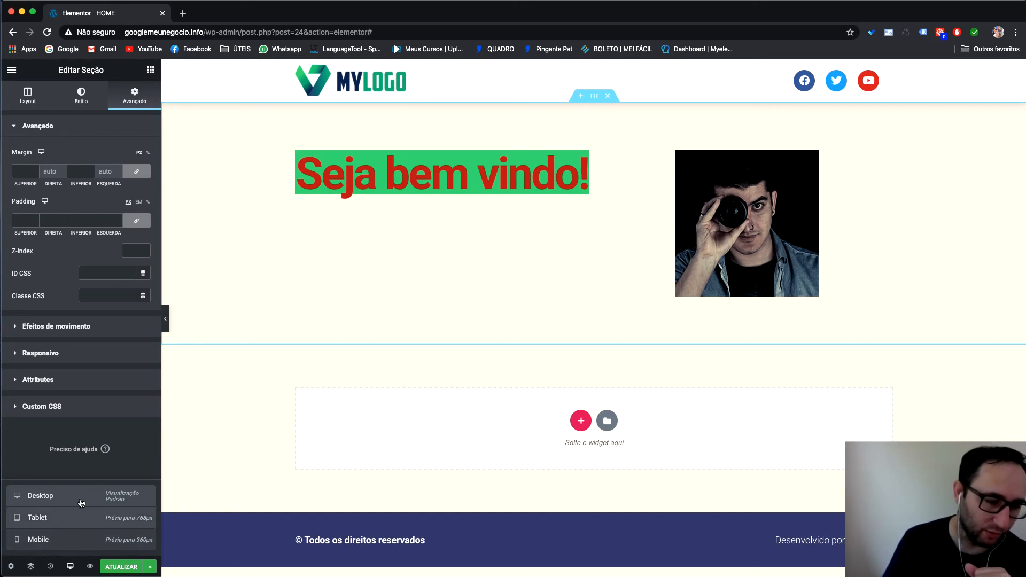
pyautogui.click(70, 568)
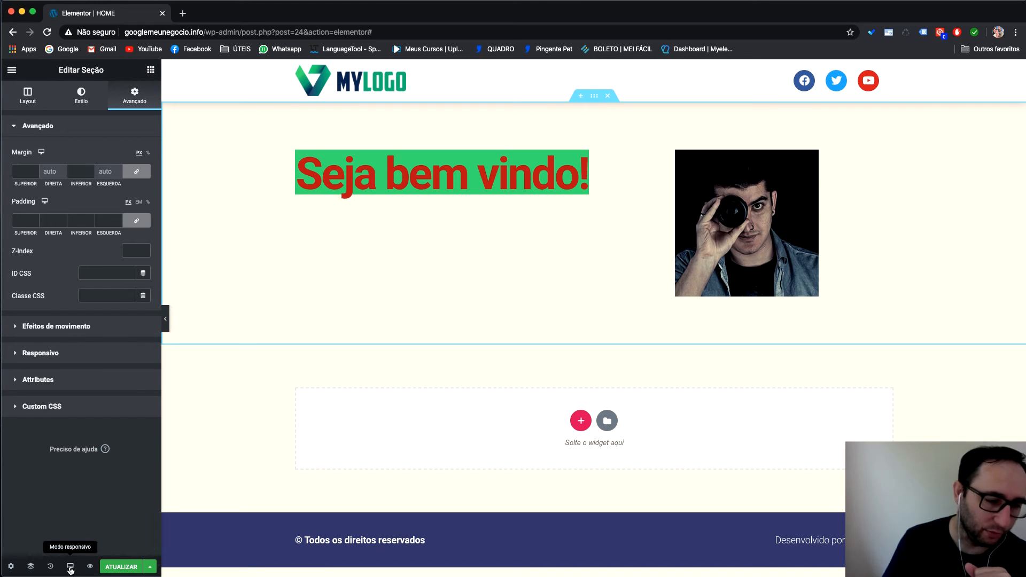
pyautogui.click(70, 568)
pyautogui.click(70, 567)
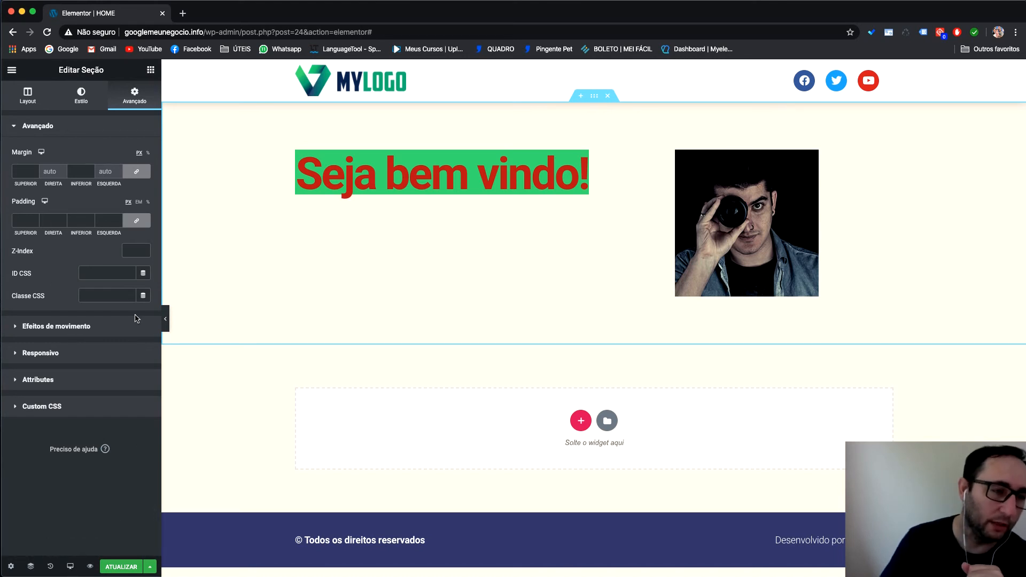
# Review the section's Layout, Estilo and Avançado settings.
pyautogui.click(93, 130)
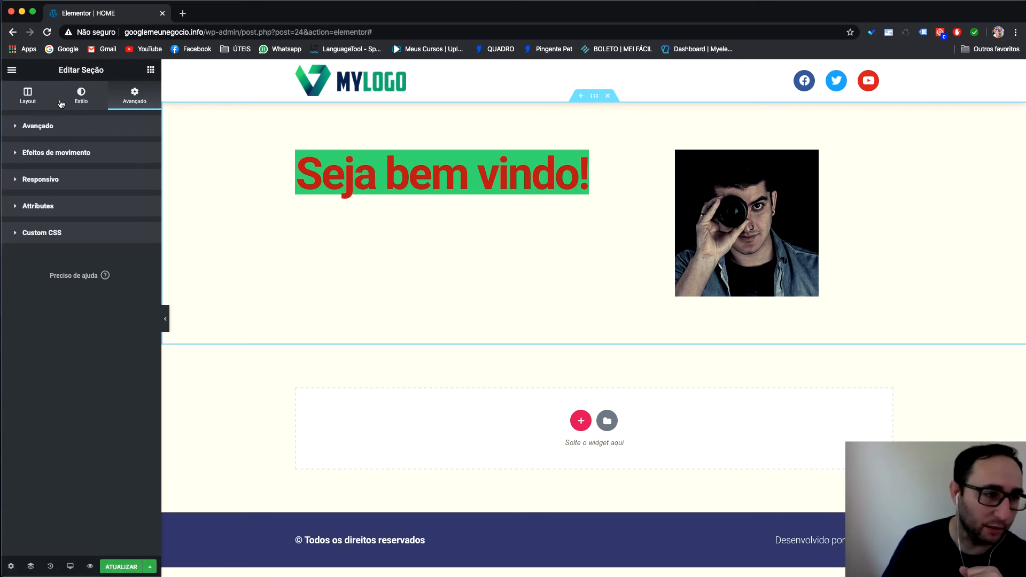
pyautogui.click(34, 103)
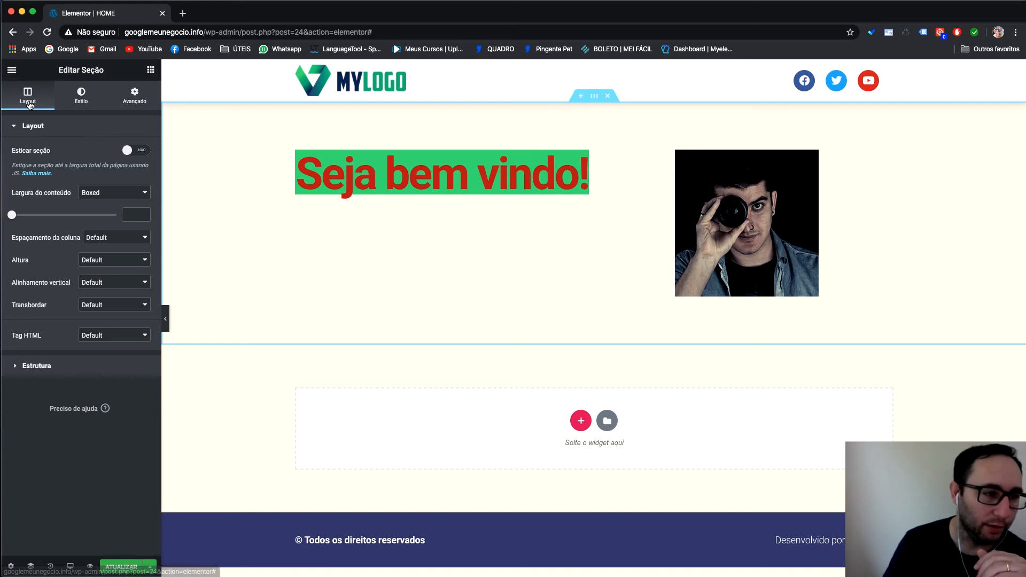
pyautogui.click(135, 97)
pyautogui.click(26, 97)
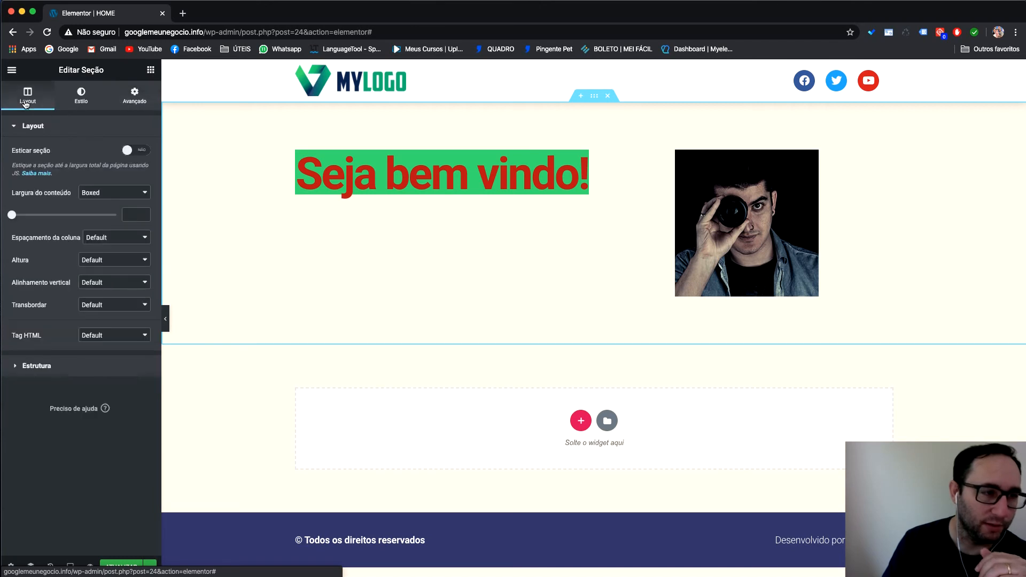
pyautogui.click(81, 98)
pyautogui.click(131, 102)
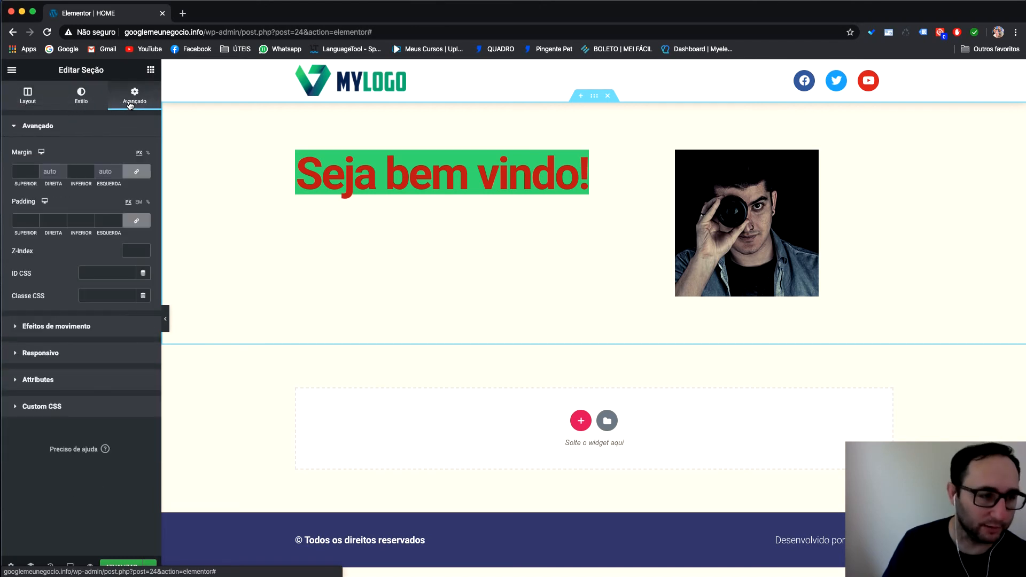
# Set the section's content width to "Largura total".
pyautogui.click(28, 96)
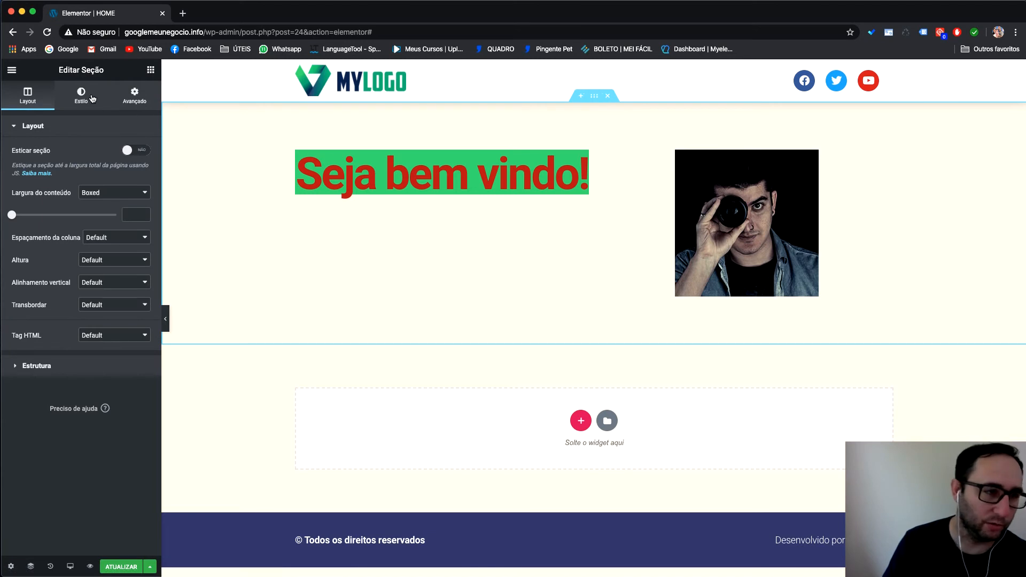
pyautogui.click(121, 193)
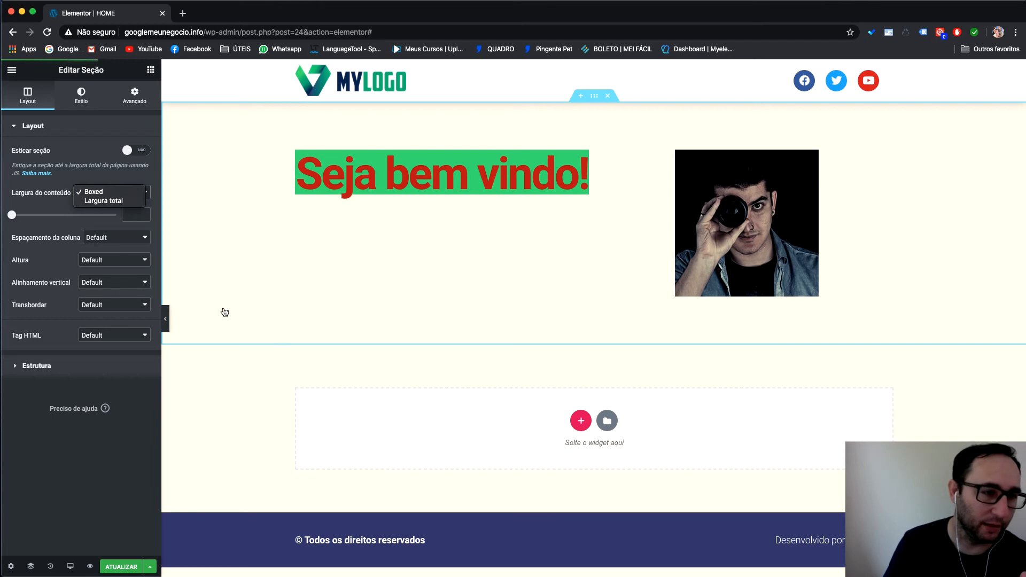
pyautogui.click(114, 204)
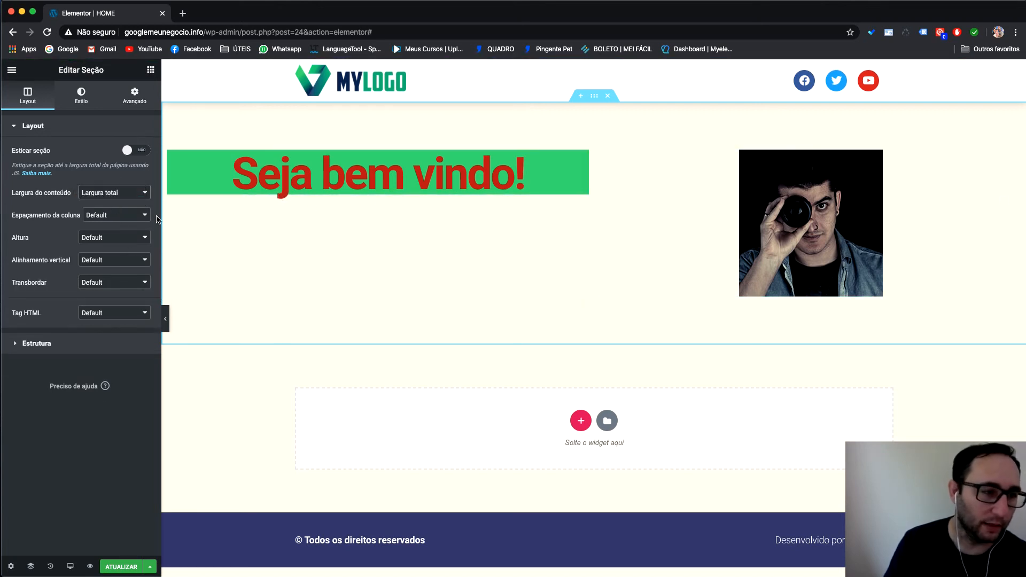
# Try "Sem espaçamento" as the section's column spacing and restore it to Default.
pyautogui.click(135, 216)
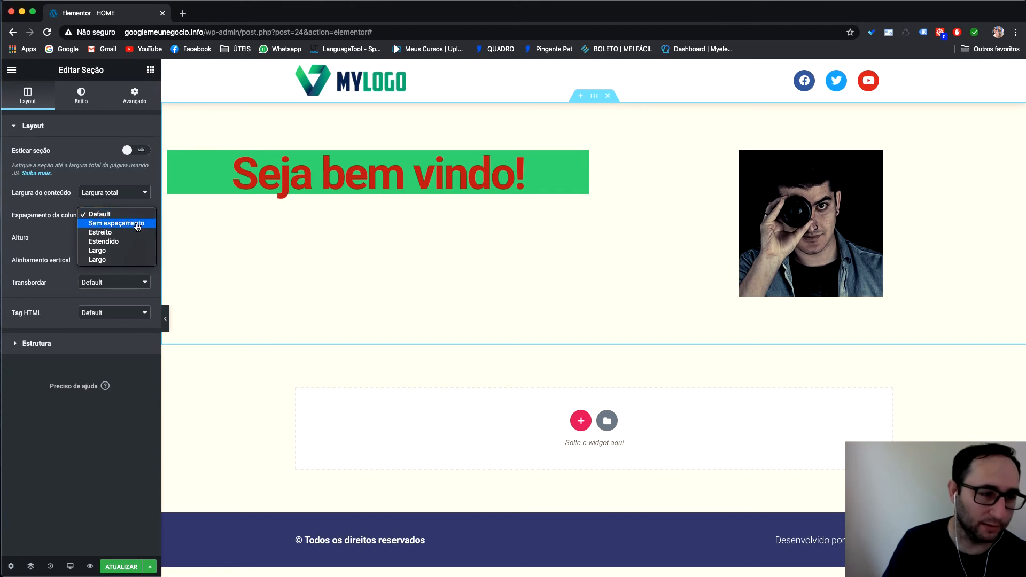
pyautogui.click(137, 224)
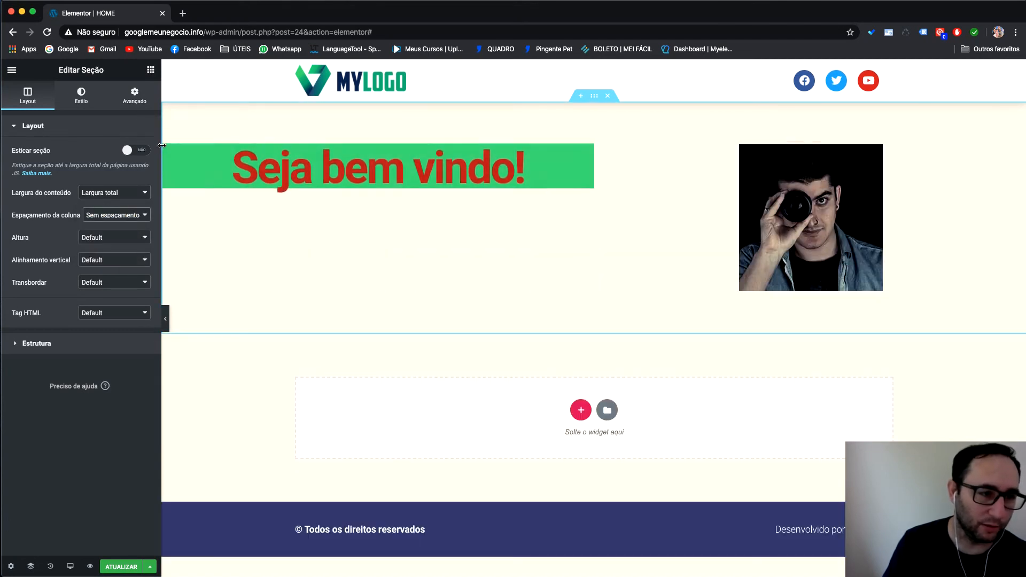
pyautogui.click(116, 217)
pyautogui.click(110, 204)
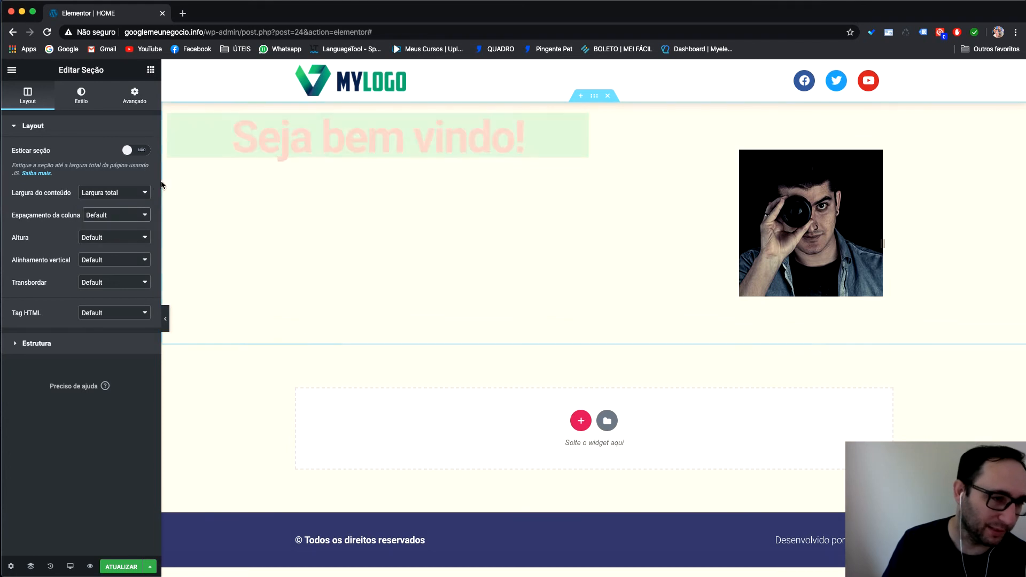
pyautogui.click(107, 243)
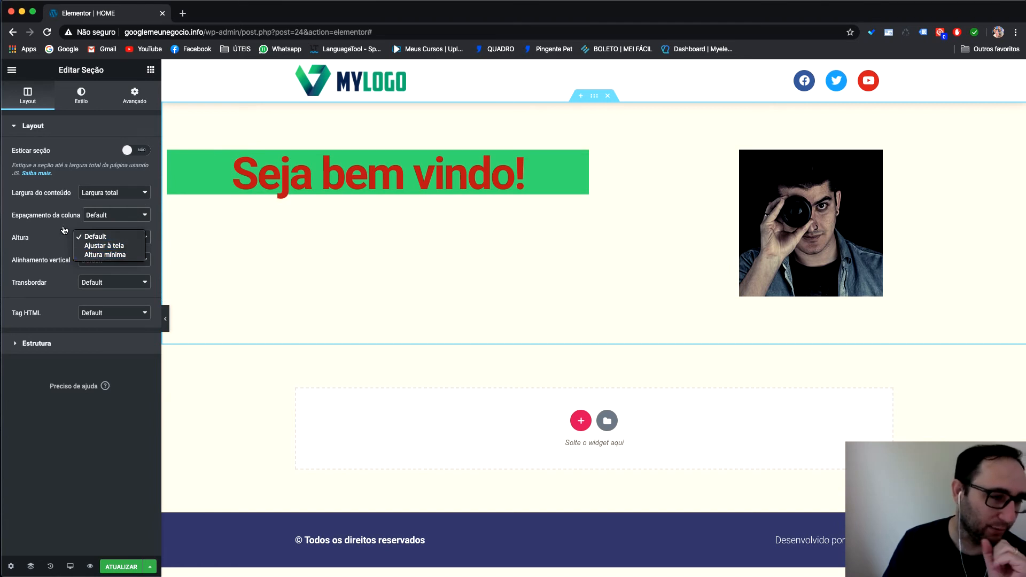
pyautogui.click(81, 235)
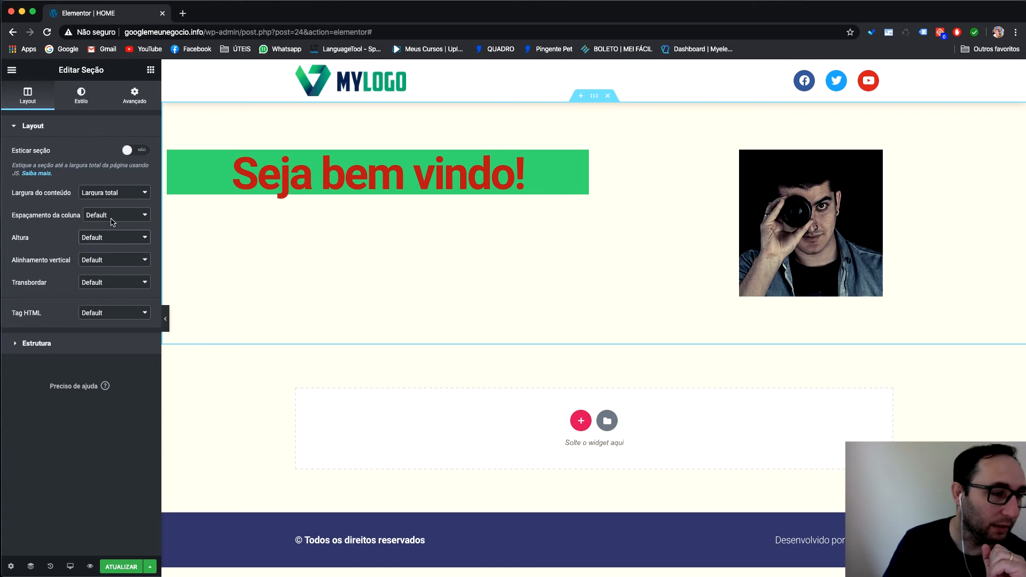
# Set the section's vertical alignment to "Superior" and its HTML tag to "section".
pyautogui.click(112, 262)
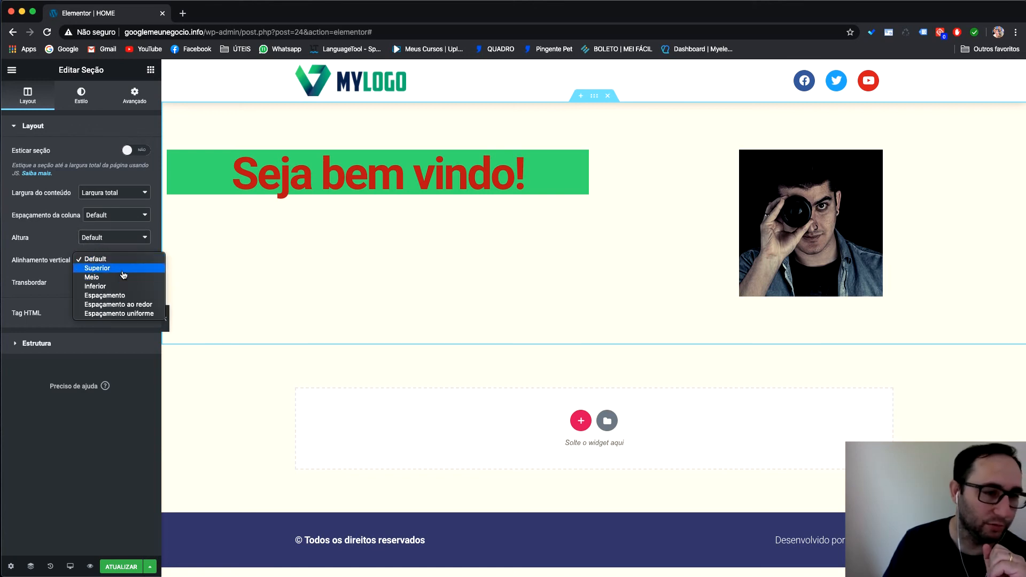
pyautogui.click(123, 269)
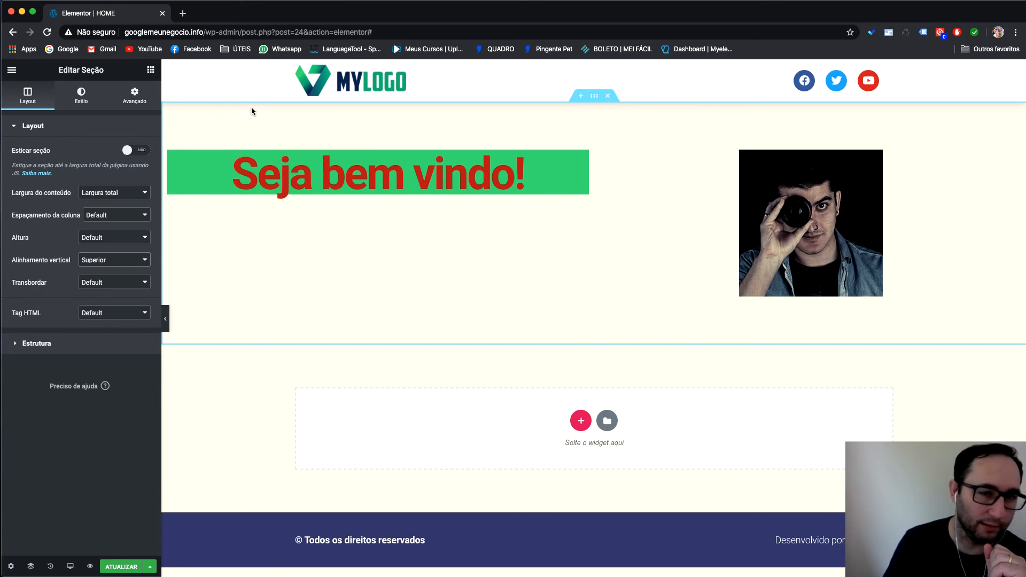
pyautogui.click(124, 239)
pyautogui.click(70, 273)
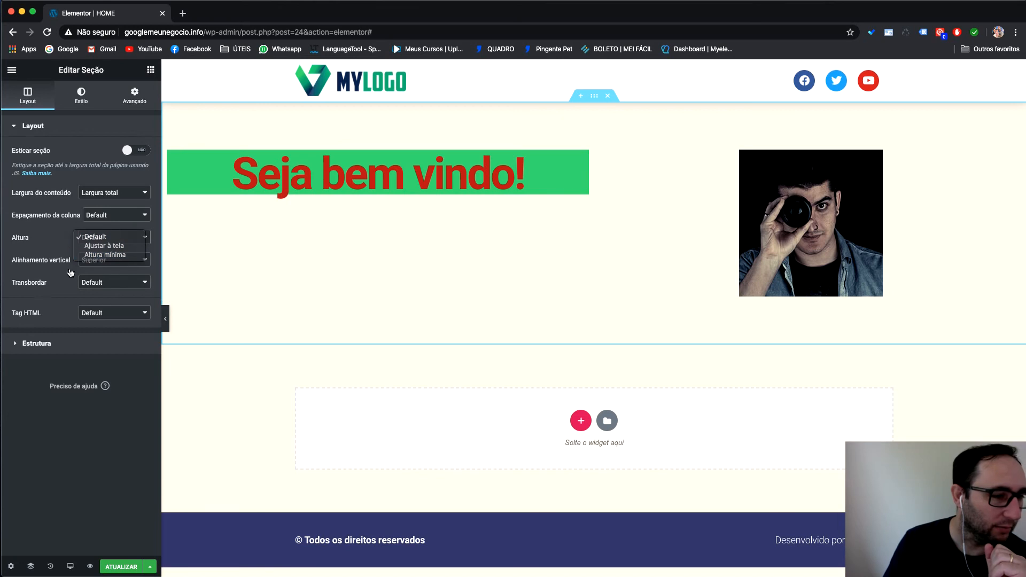
pyautogui.click(113, 262)
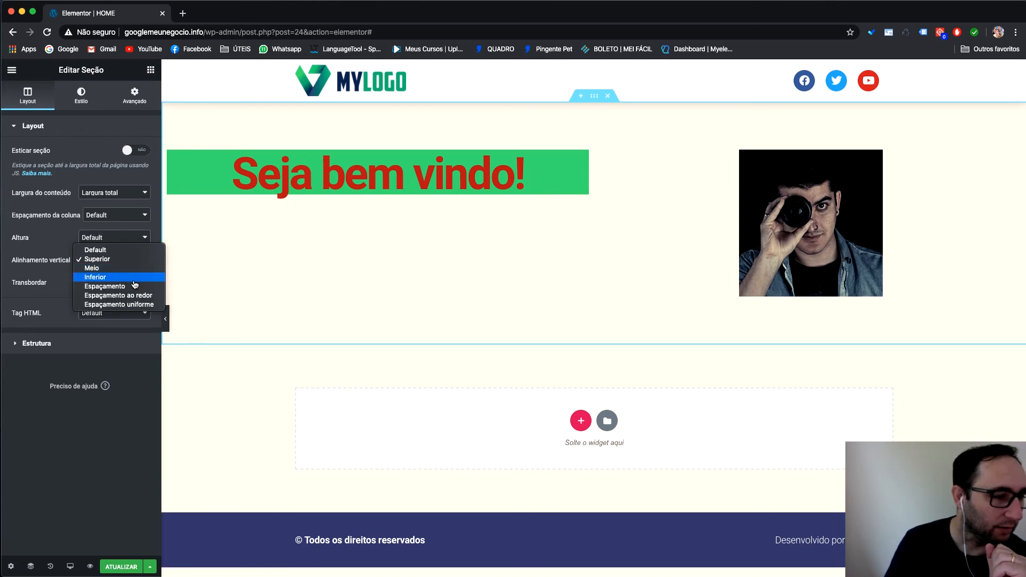
pyautogui.click(55, 278)
pyautogui.click(118, 312)
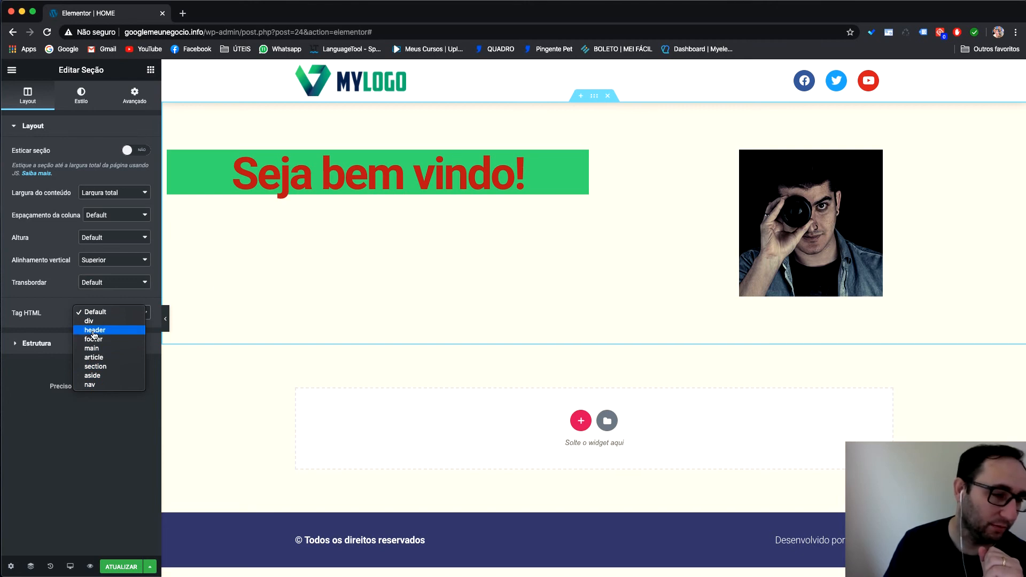
pyautogui.click(95, 367)
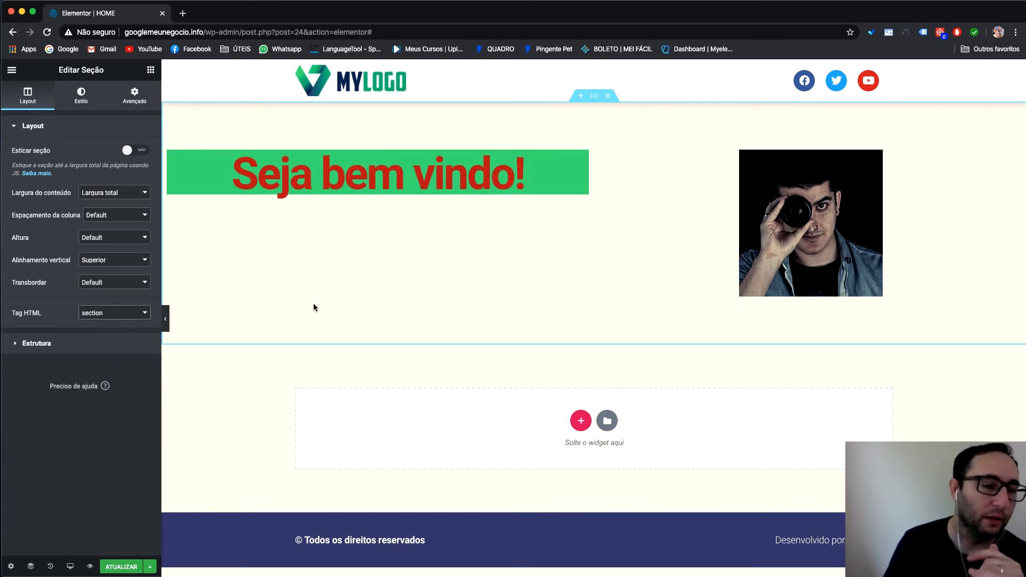
# Try the "Esticar seção" option, turn it back off, and check the section's column structure options.
pyautogui.click(137, 151)
pyautogui.click(138, 151)
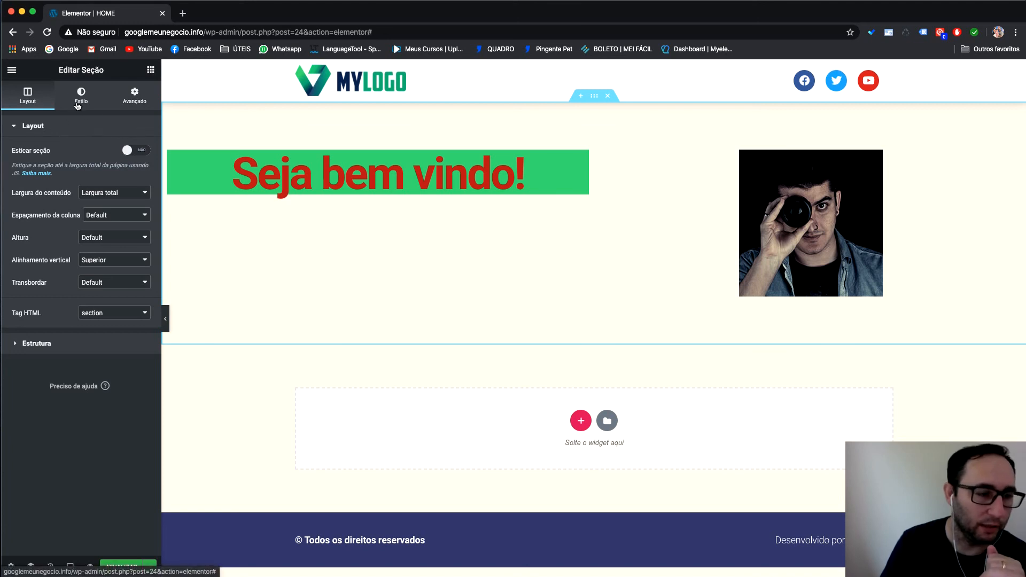
pyautogui.click(57, 343)
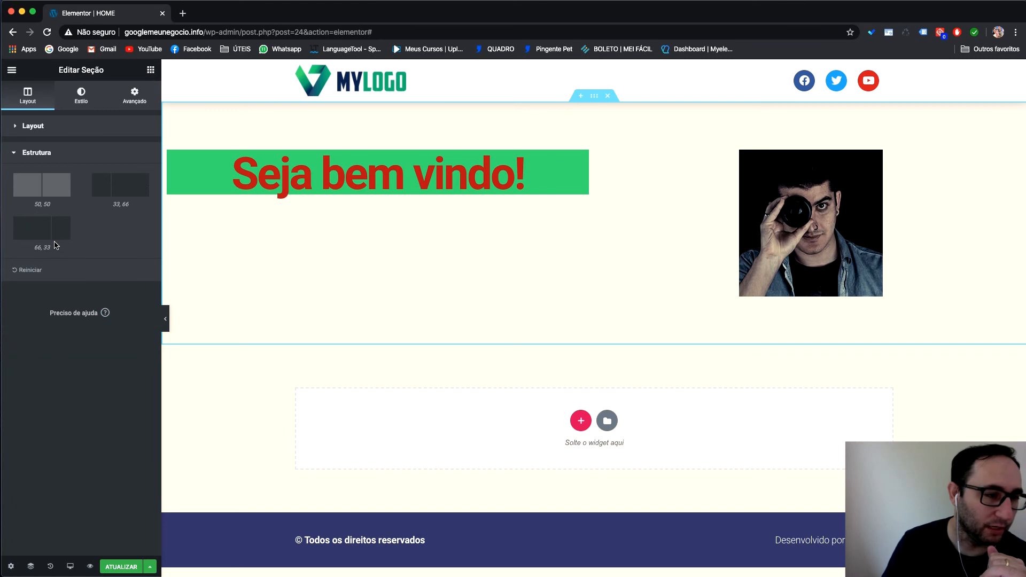
# Add a "Montanhas" shape divider along the section's upper edge.
pyautogui.click(81, 101)
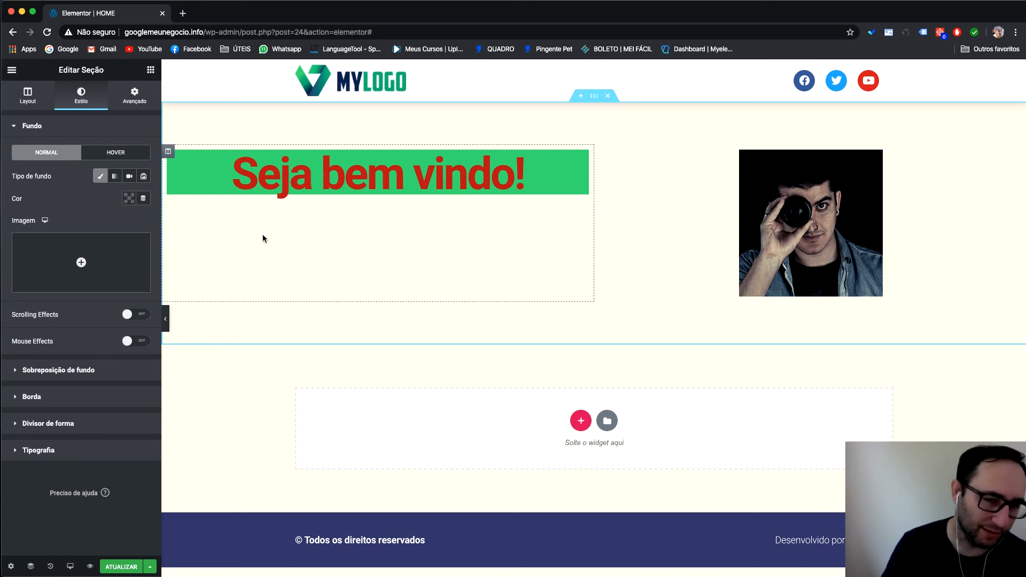
pyautogui.click(61, 428)
pyautogui.click(100, 259)
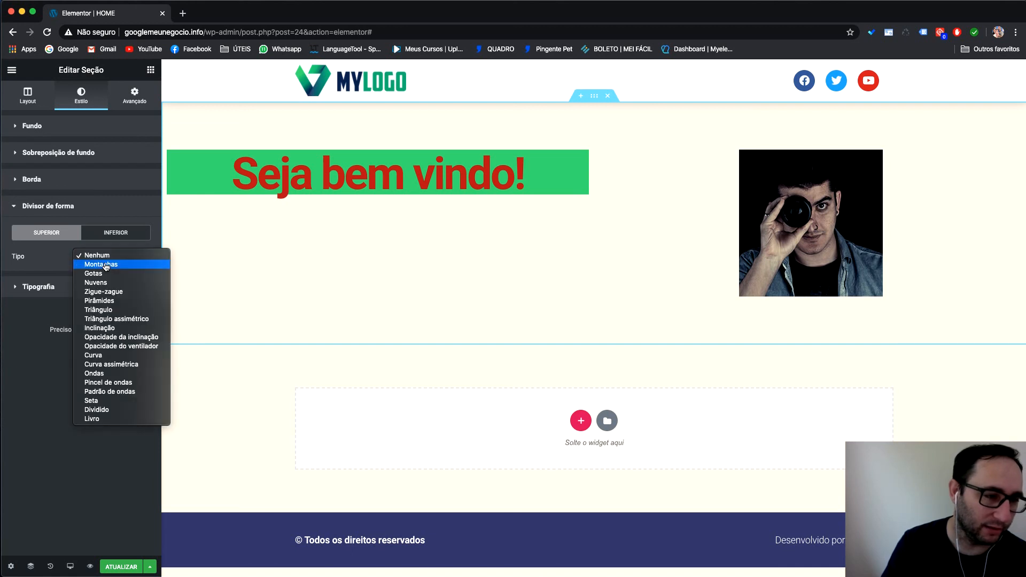
pyautogui.click(107, 265)
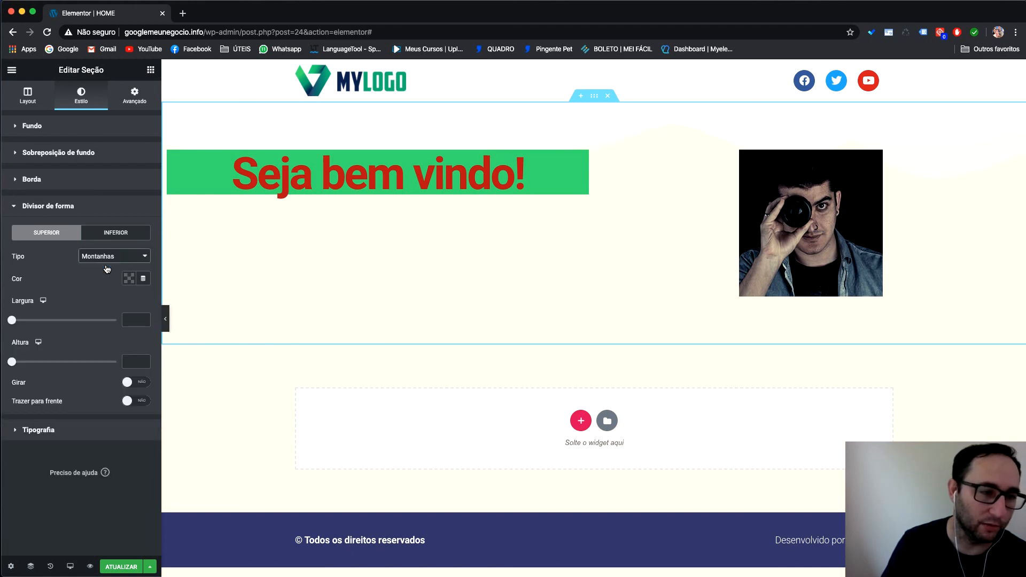
# Color the upper shape divider with the saved dark blue and set its width to 195 and height to 112.
pyautogui.click(128, 279)
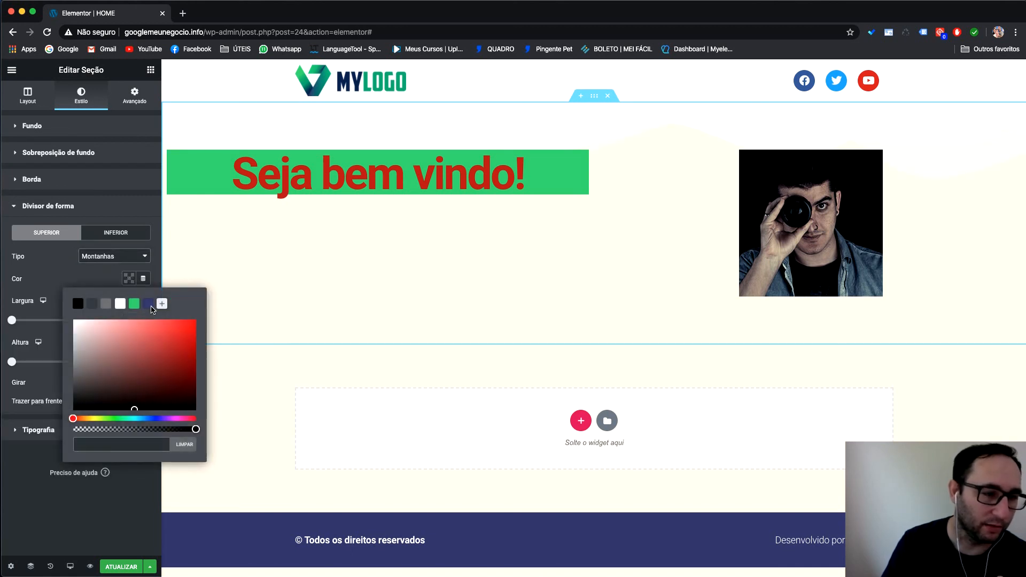
pyautogui.click(148, 303)
pyautogui.click(60, 276)
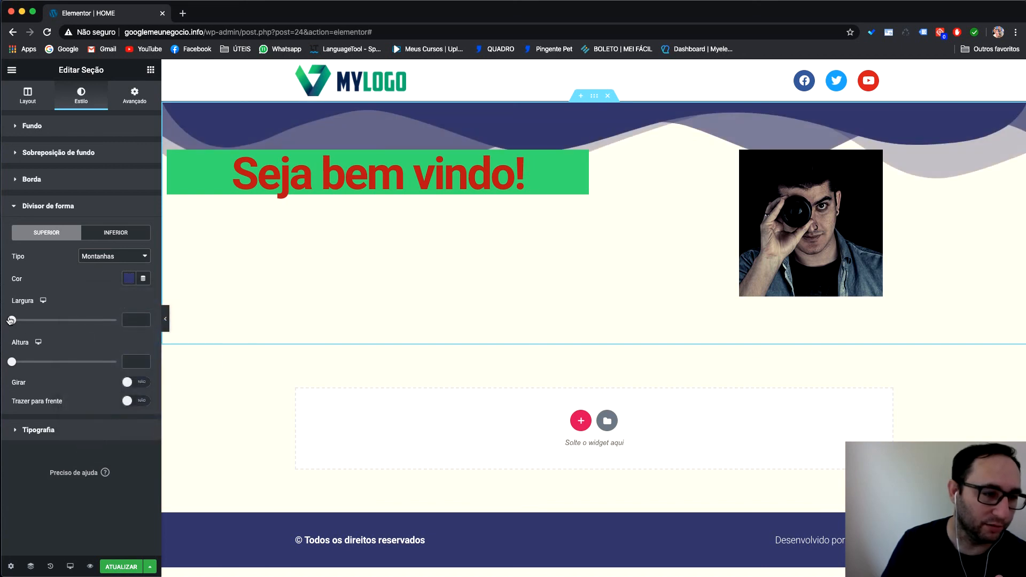
pyautogui.moveTo(10, 321); pyautogui.dragTo(62, 321)
pyautogui.moveTo(12, 362); pyautogui.dragTo(36, 362)
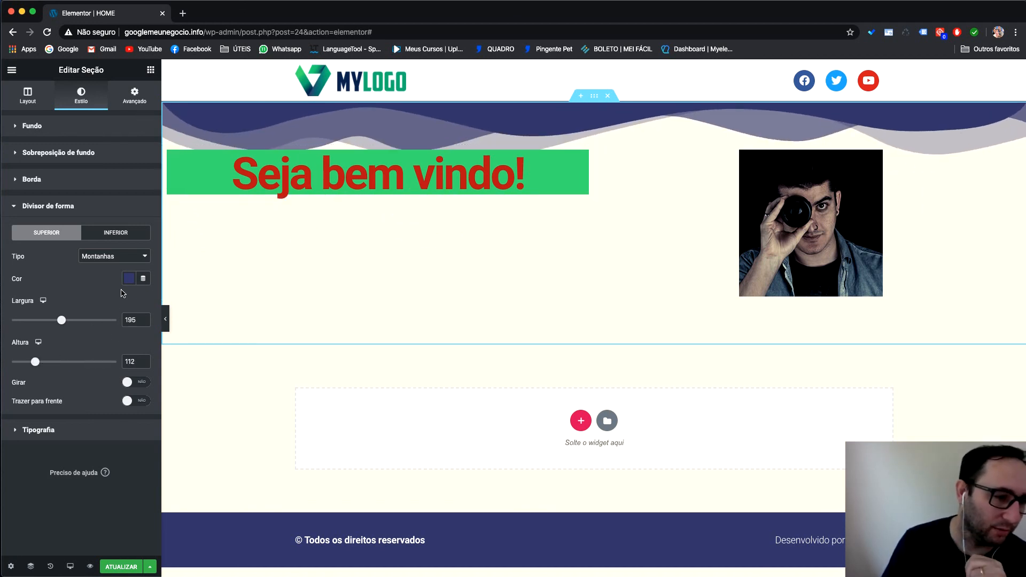
# Look over the section's background and advanced settings, open its "Responsivo" options, and preview the page in Mobile view.
pyautogui.click(66, 131)
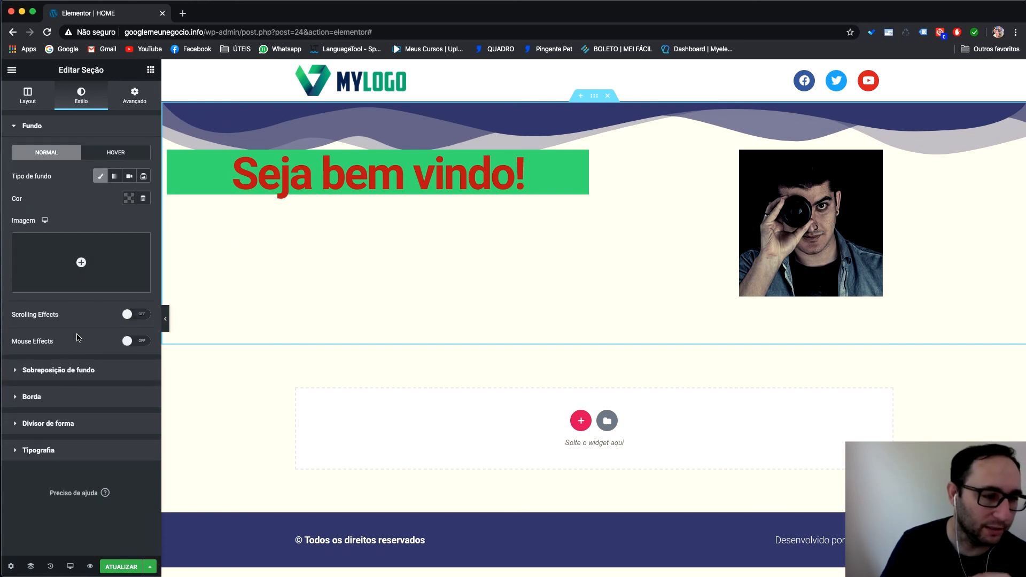
pyautogui.click(133, 101)
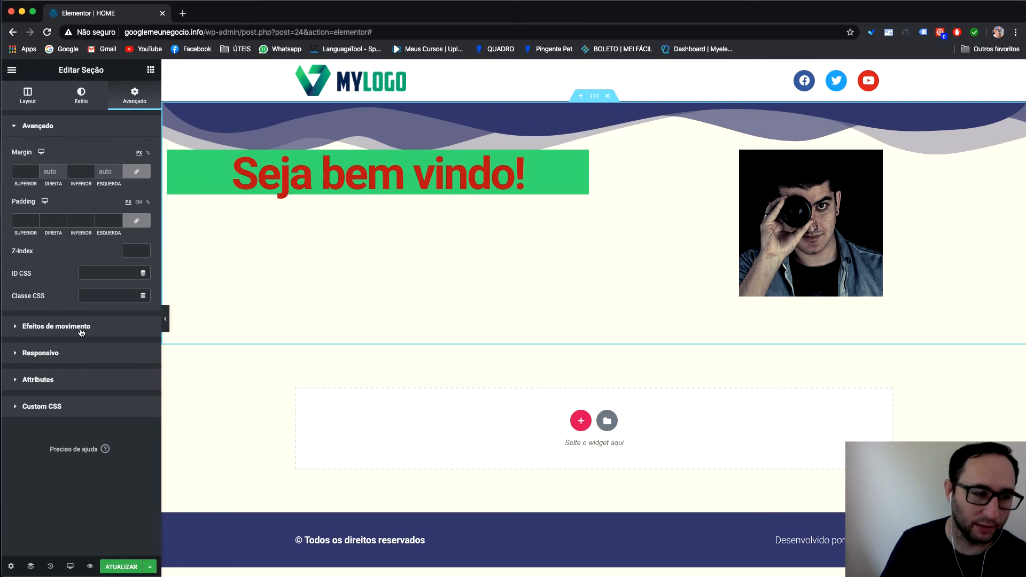
pyautogui.click(60, 353)
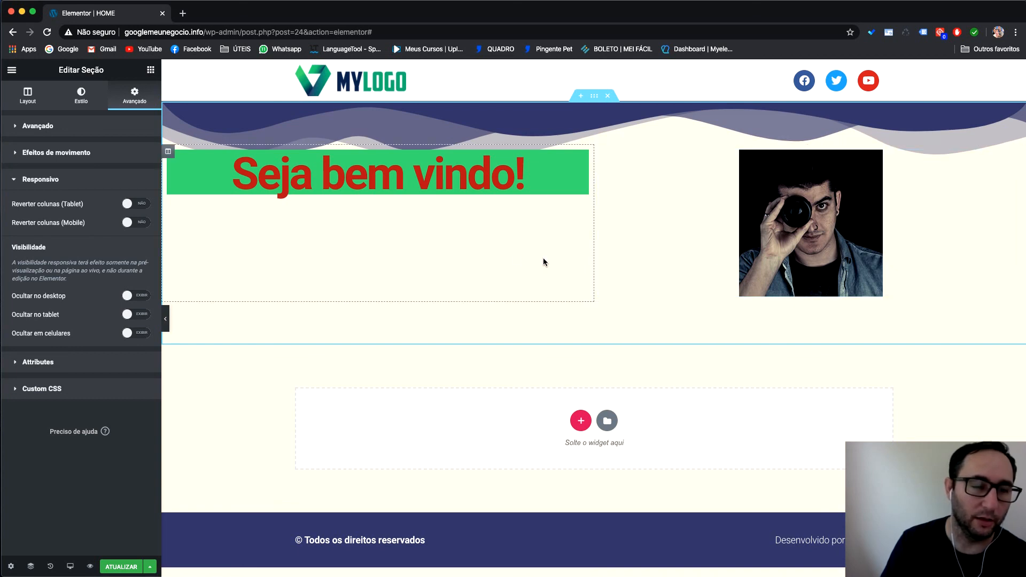
pyautogui.click(70, 567)
pyautogui.click(73, 546)
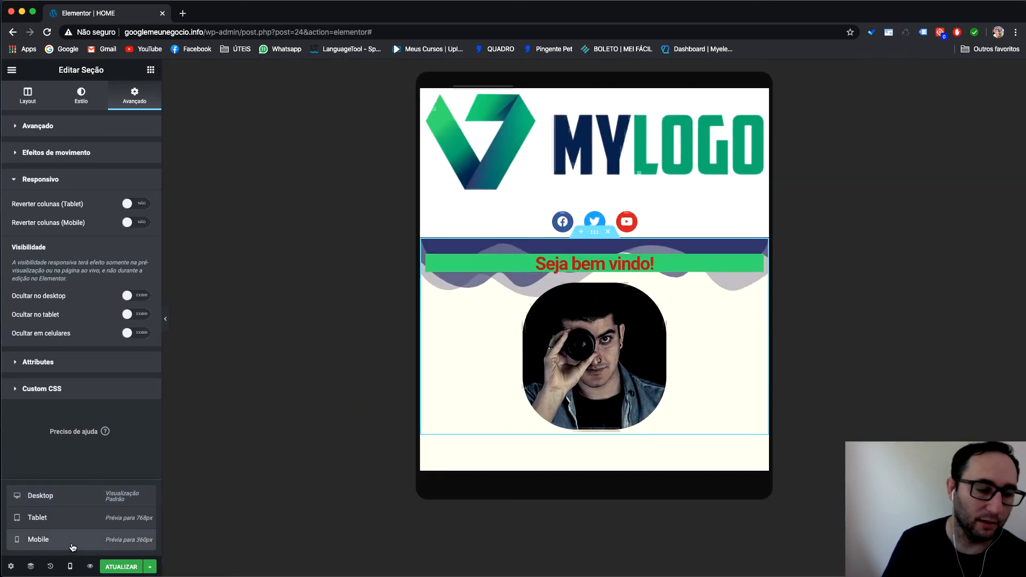